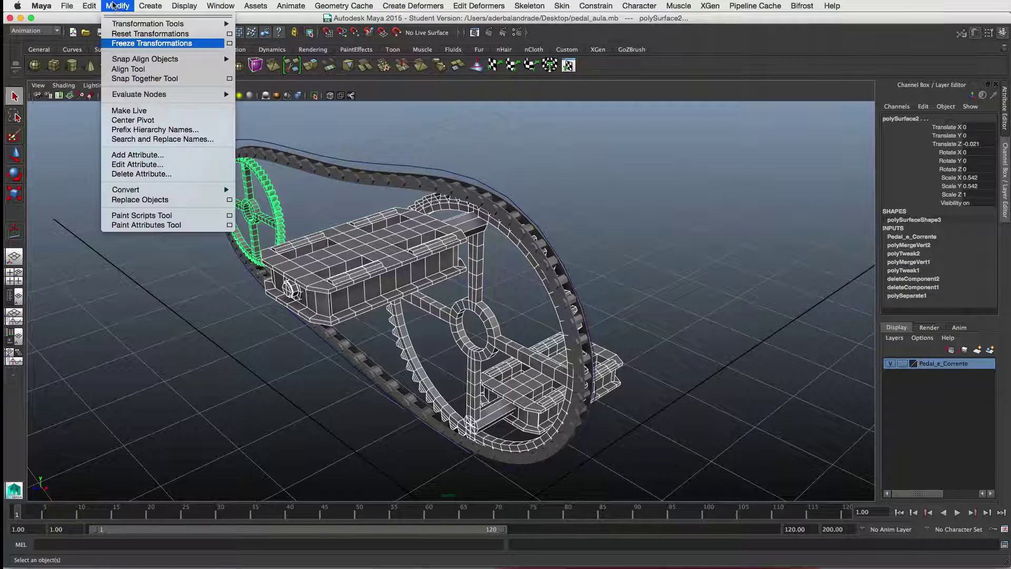
# Freeze the transformations of the selected gears and pedals and delete their construction history
pyautogui.click(129, 46)
pyautogui.click(90, 7)
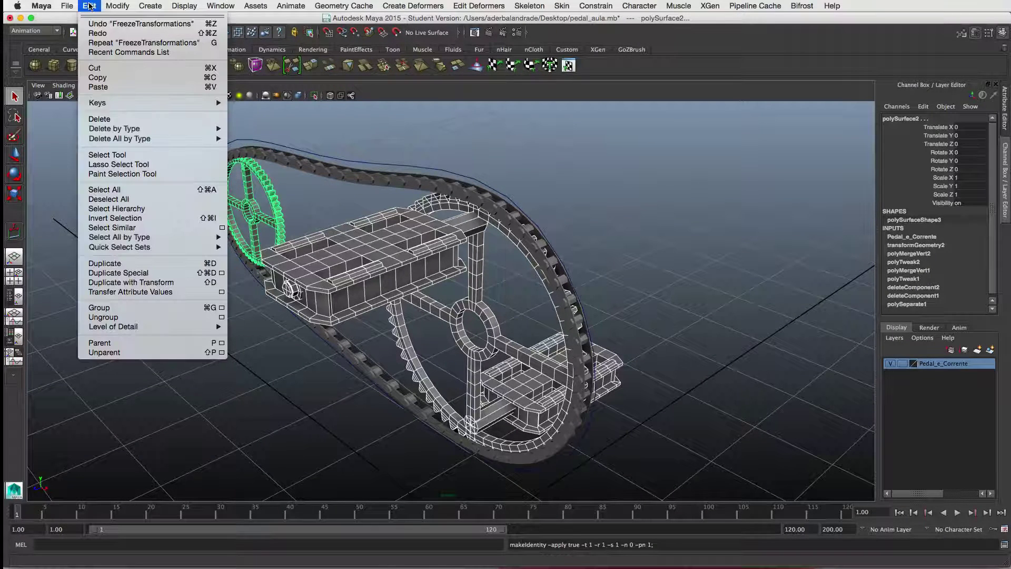
pyautogui.moveTo(153, 128)
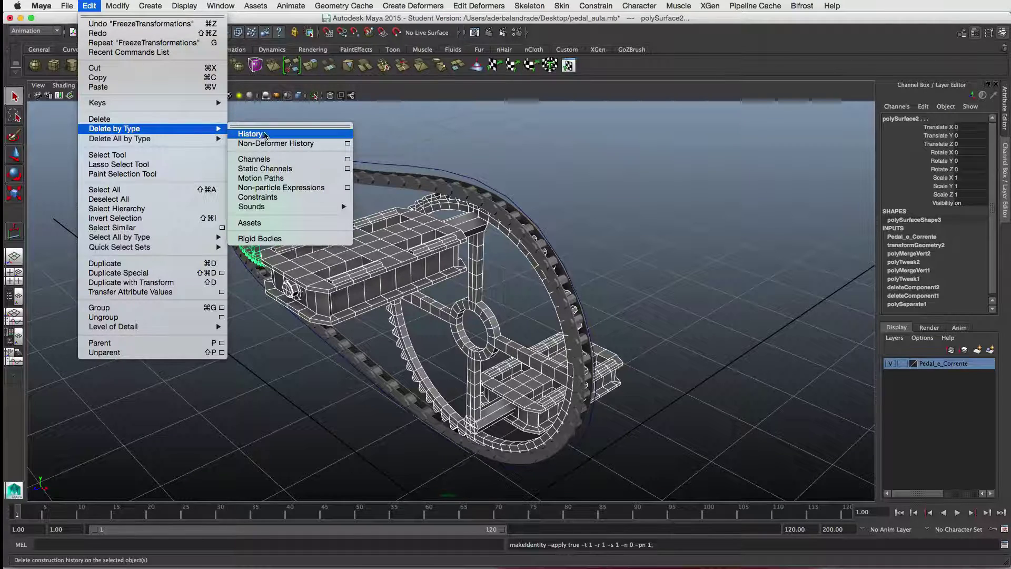
pyautogui.click(252, 135)
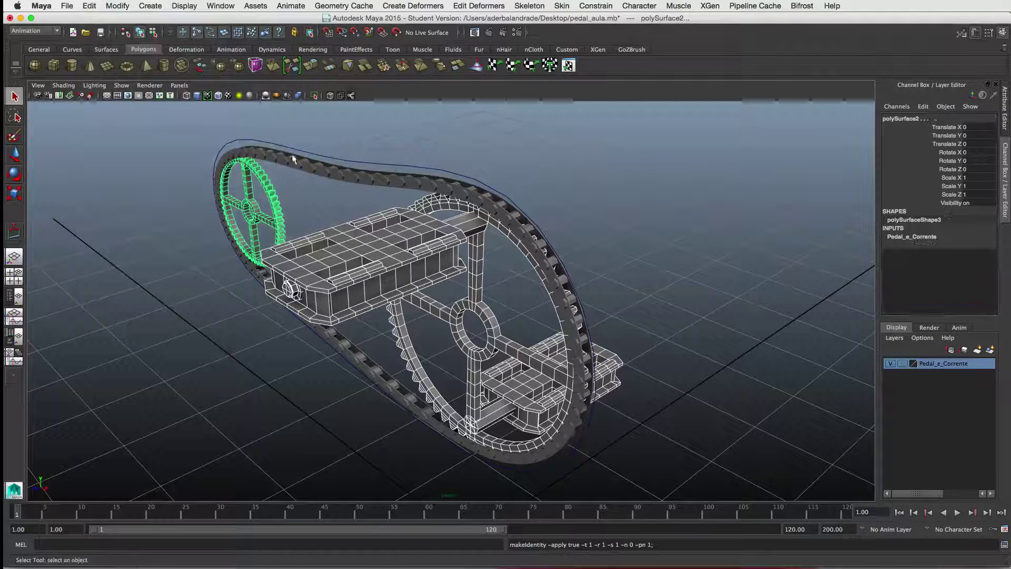
# Select the control curve, the chain and both pedals in turn to examine their transform values and construction history
pyautogui.click(372, 179)
pyautogui.click(388, 164)
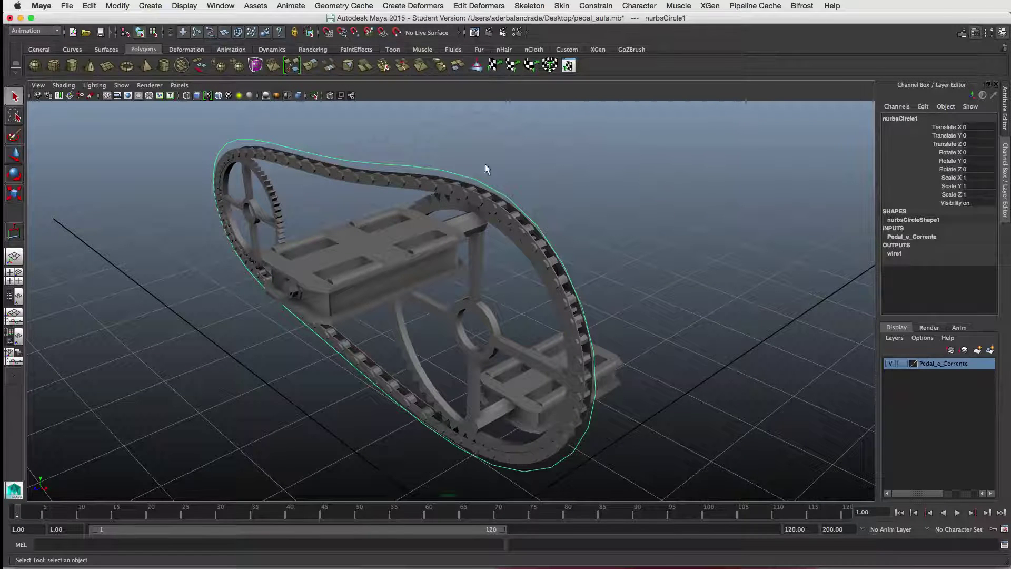
pyautogui.click(431, 176)
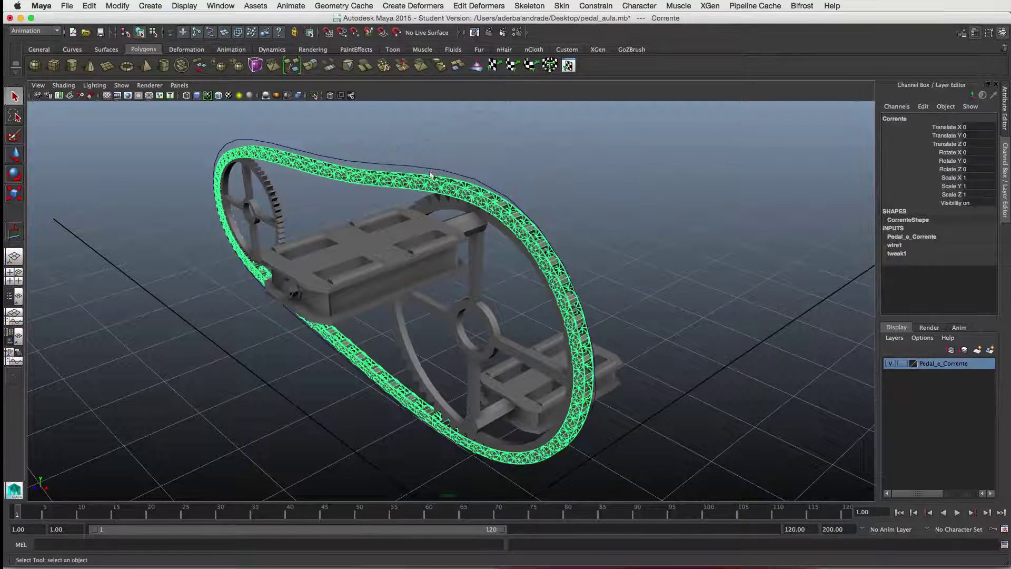
pyautogui.click(548, 175)
pyautogui.click(386, 269)
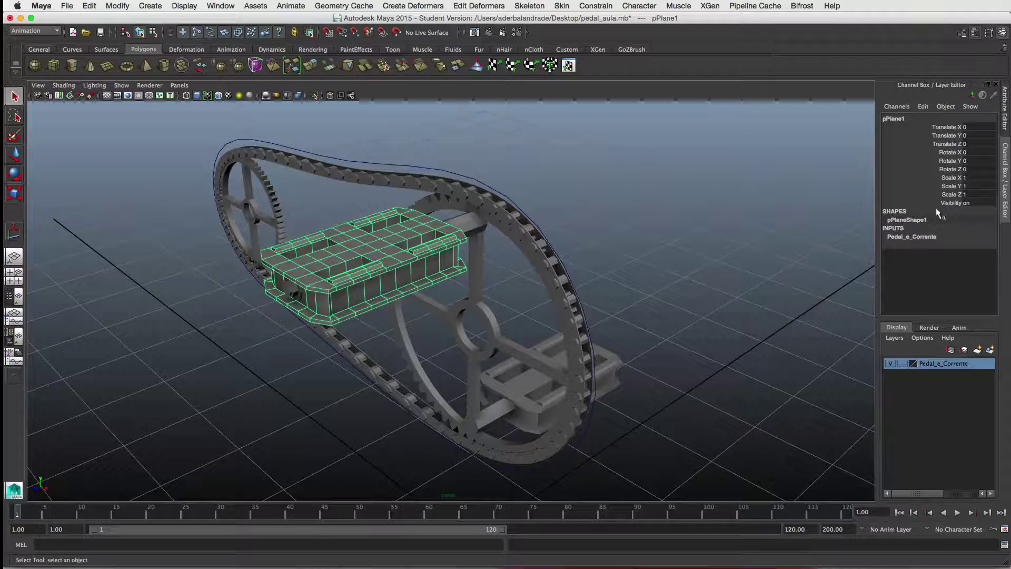
pyautogui.click(547, 368)
pyautogui.click(640, 235)
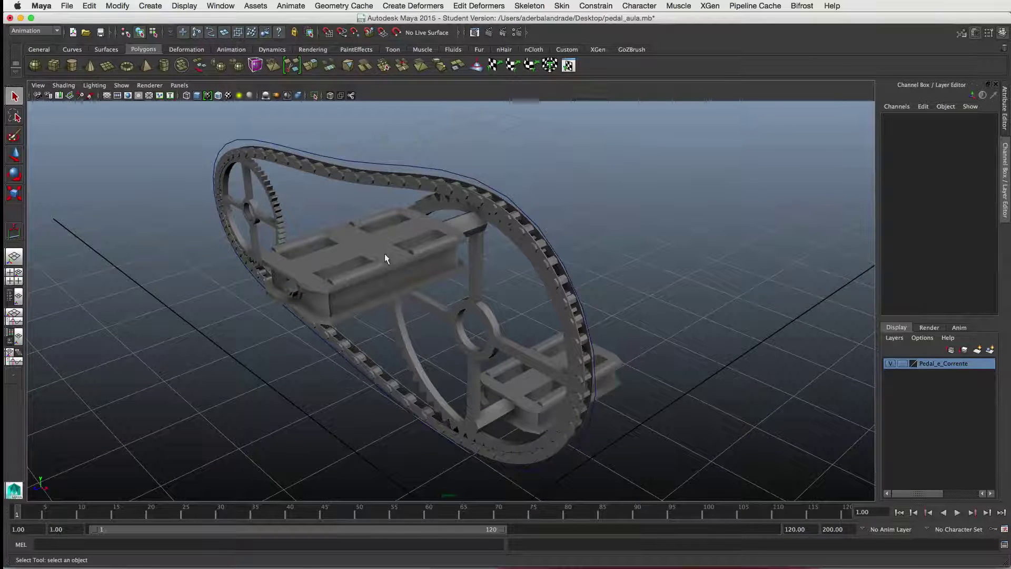
# Rename the curve surrounding the chain as Controle_Corrente
pyautogui.click(357, 184)
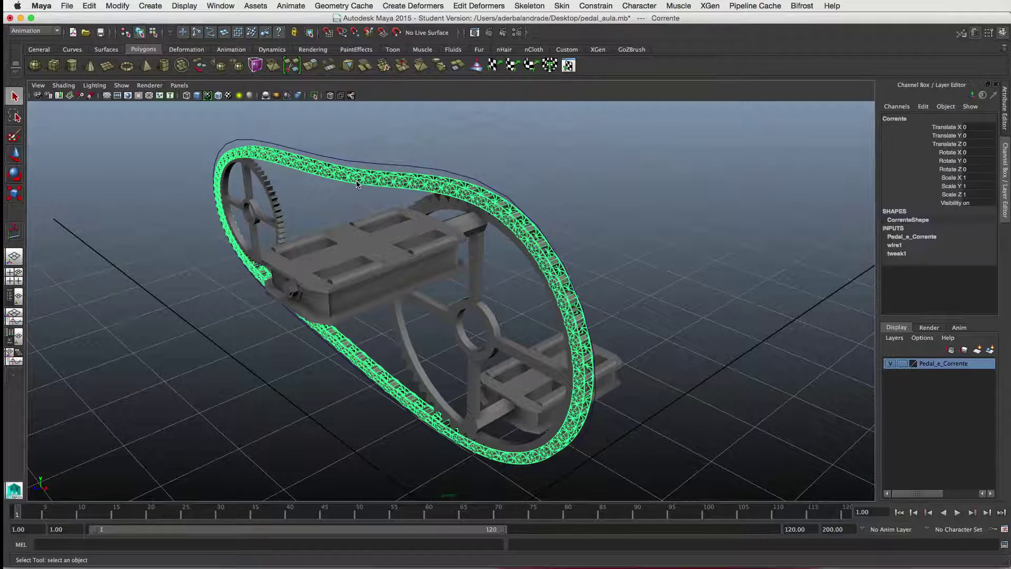
pyautogui.click(395, 168)
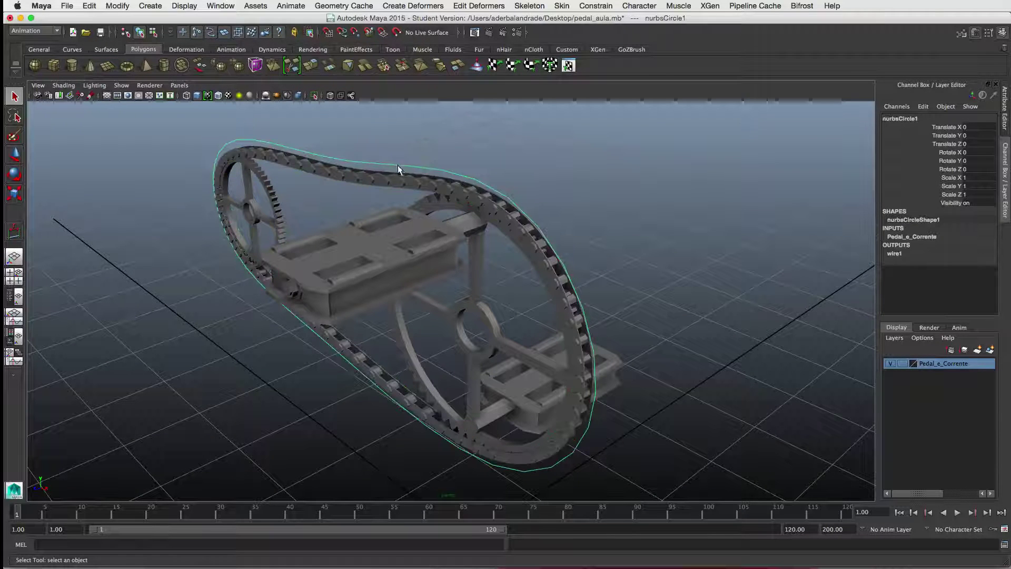
pyautogui.doubleClick(899, 116)
pyautogui.write('Controle_Corrente')
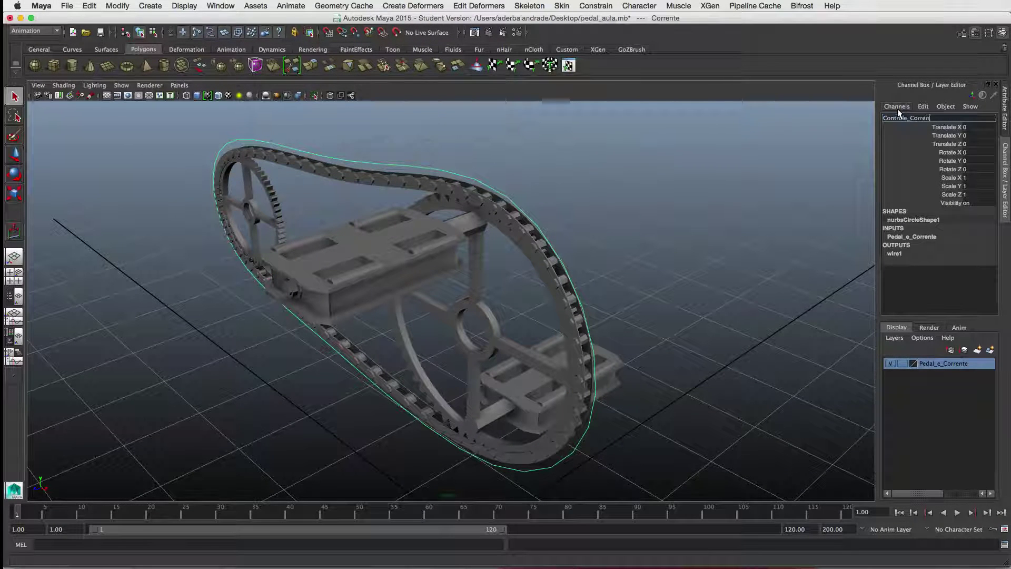
pyautogui.press('Return')
# Rename the smaller gear as Engrenagem_Menor and the larger gear as Engrenagem_Maior
pyautogui.click(273, 203)
pyautogui.doubleClick(931, 117)
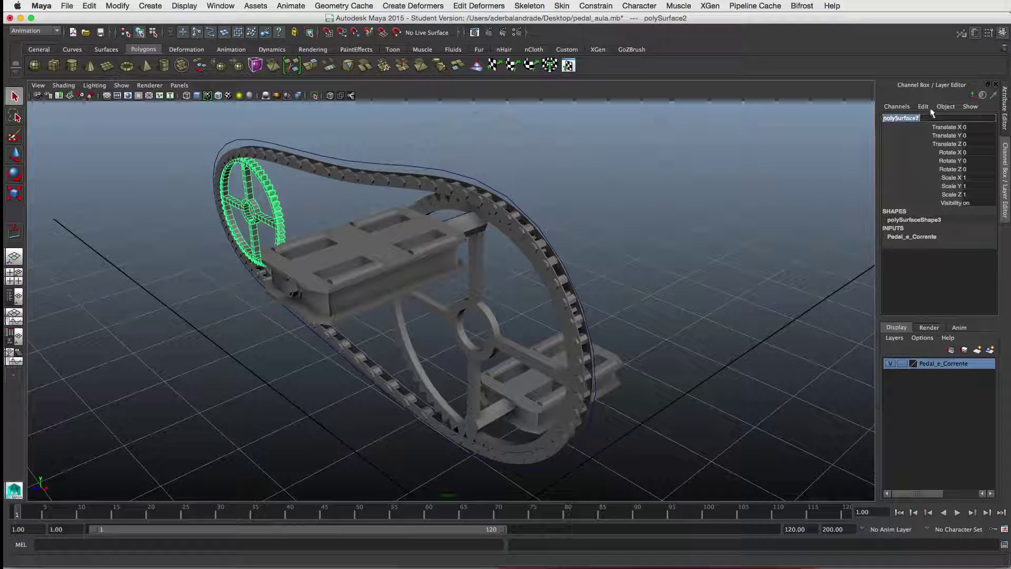
pyautogui.write('Engrenagem_')
pyautogui.press('Return')
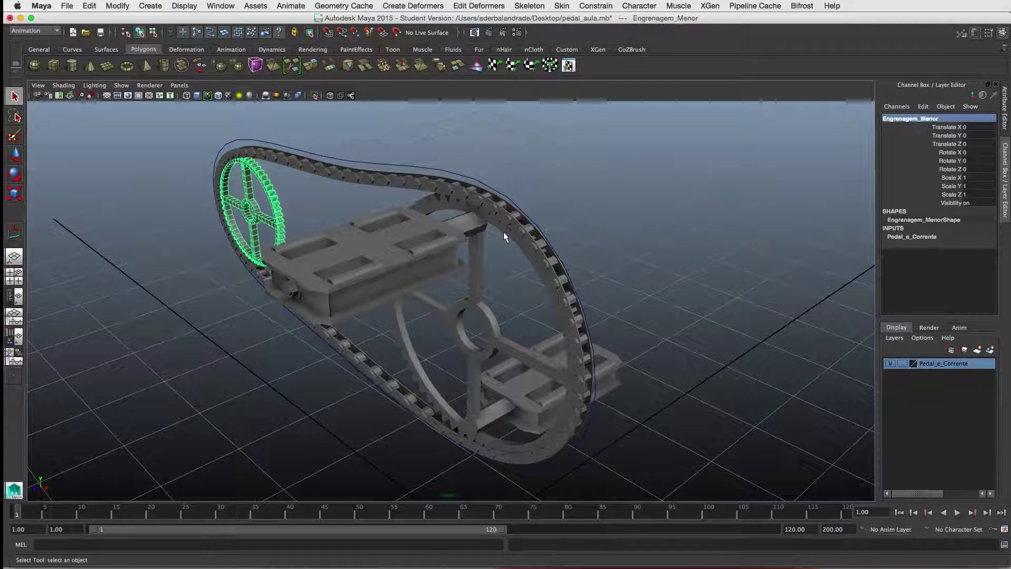
pyautogui.click(503, 232)
pyautogui.doubleClick(902, 117)
pyautogui.write('Engrenagem_Maior')
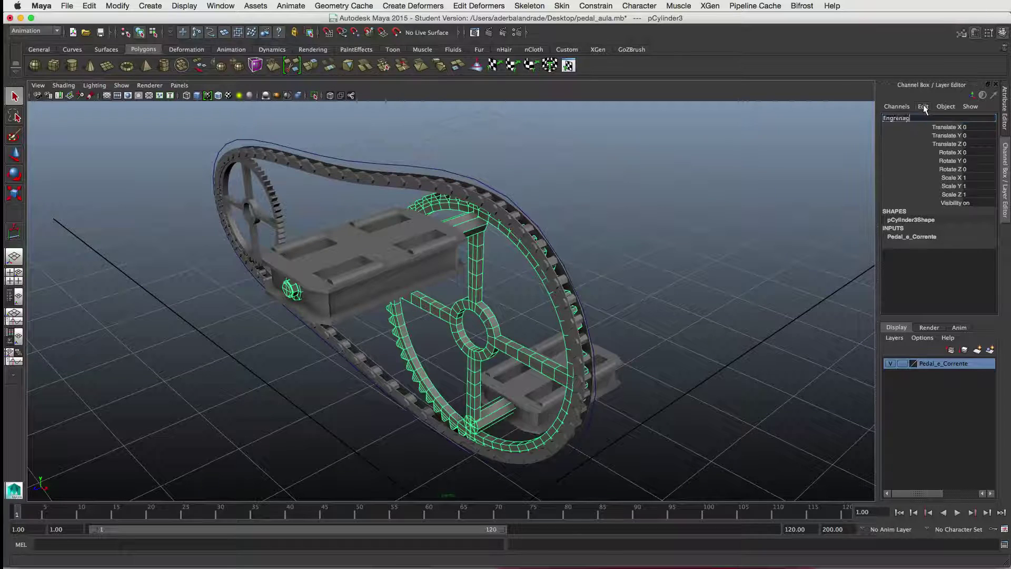
pyautogui.press('Return')
# Rename the nearer pedal as Pedal_01 and the farther pedal as Pedal_02, and clear the selection
pyautogui.click(349, 282)
pyautogui.doubleClick(912, 117)
pyautogui.write('Pedal')
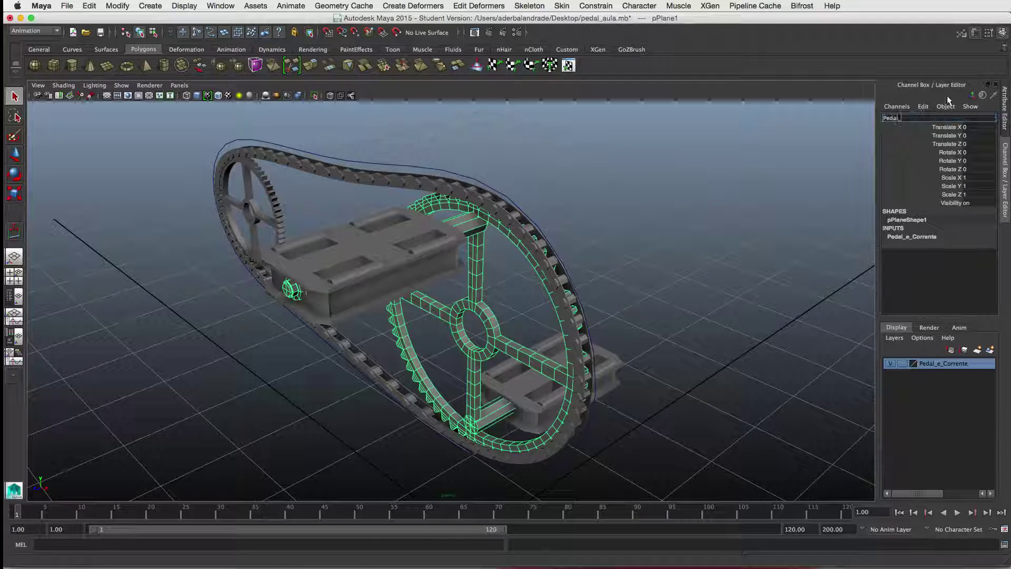
pyautogui.write('_01')
pyautogui.press('Return')
pyautogui.click(527, 384)
pyautogui.doubleClick(920, 116)
pyautogui.write('Pedal_02')
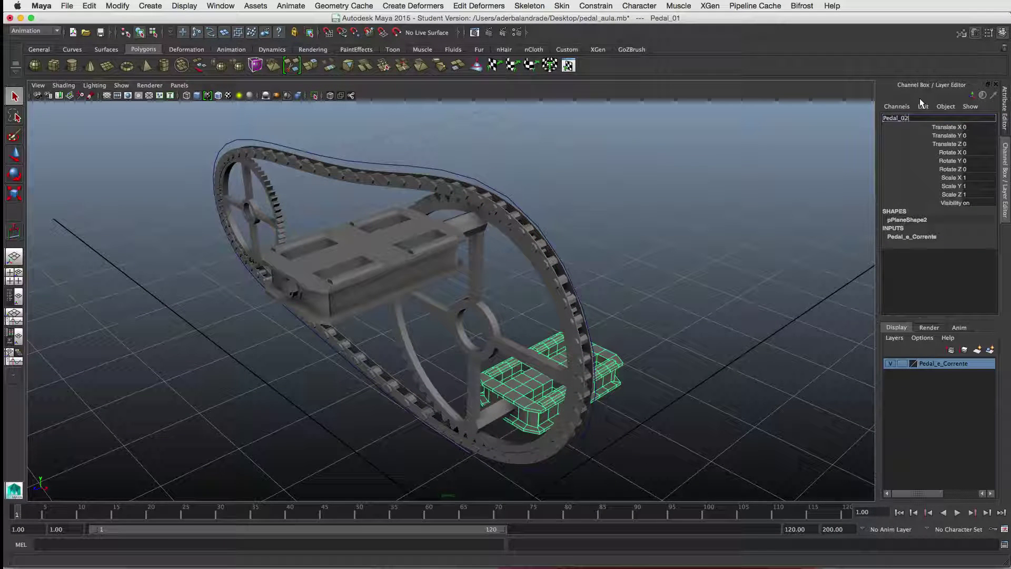
pyautogui.press('Return')
pyautogui.click(684, 232)
# Create a NURBS circle and move it above the chain, to about -2 in X and 4 in Y
pyautogui.keyDown('alt'); pyautogui.moveTo(463, 345); pyautogui.dragTo(375, 325, button='right'); pyautogui.keyUp('alt')
pyautogui.keyDown('alt'); pyautogui.moveTo(375, 328); pyautogui.dragTo(402, 289); pyautogui.keyUp('alt')
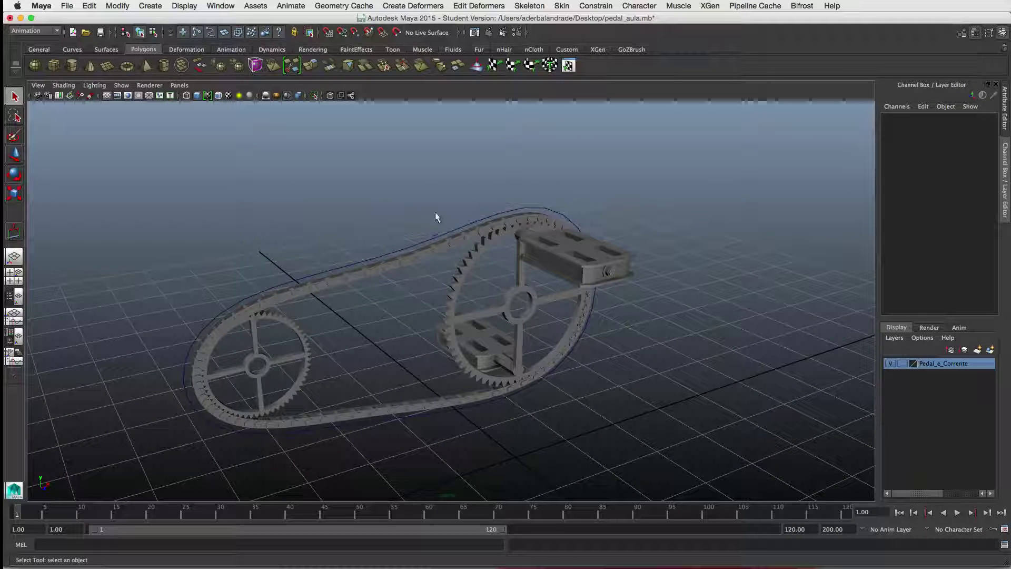
pyautogui.click(150, 6)
pyautogui.moveTo(165, 44)
pyautogui.moveTo(222, 24)
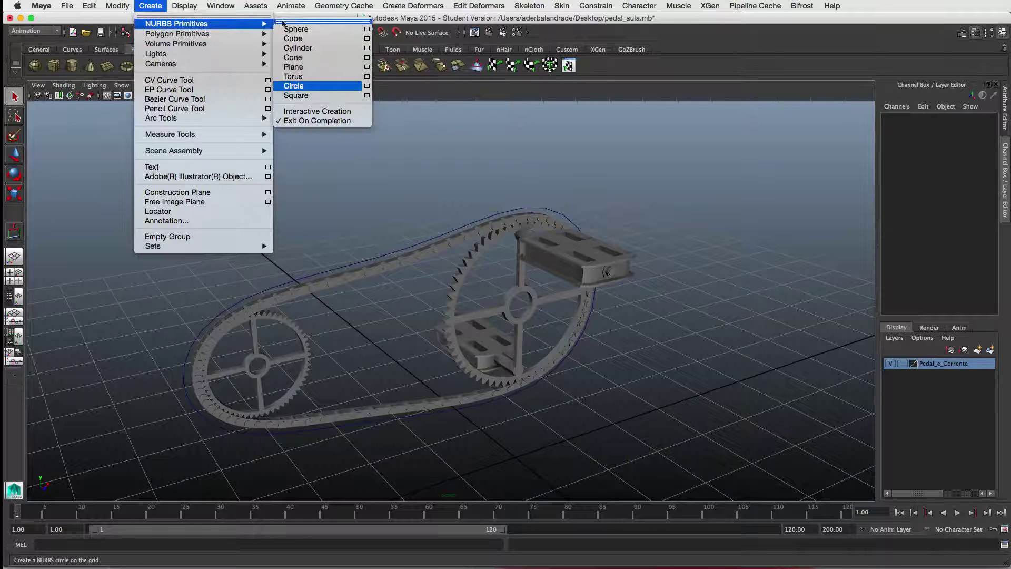
pyautogui.click(314, 86)
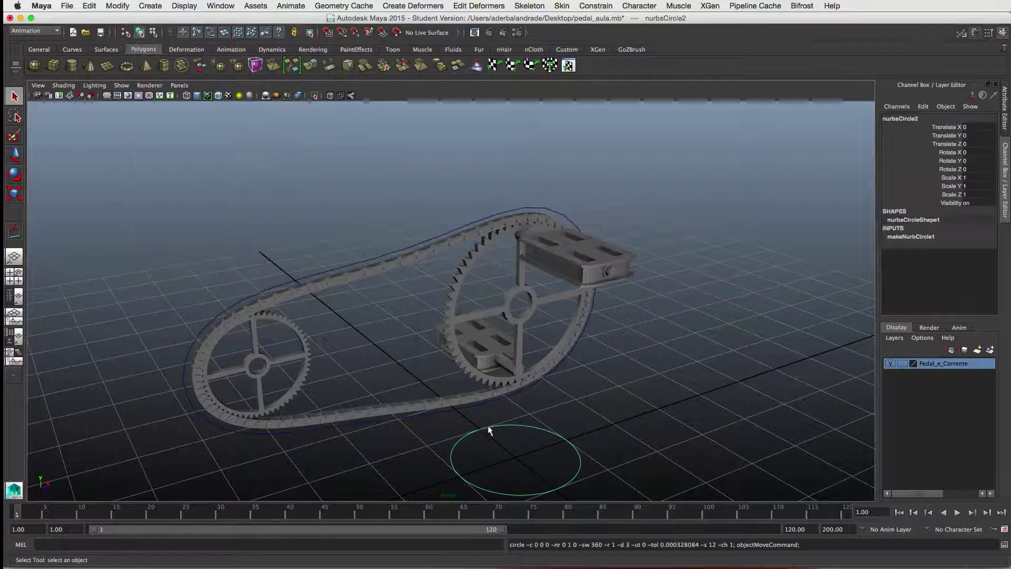
pyautogui.press('w')
pyautogui.moveTo(518, 413); pyautogui.dragTo(525, 161)
pyautogui.moveTo(560, 196); pyautogui.dragTo(404, 219)
# Scale the circle's eight diagonal control vertices inward to about 0.39 in X and Z, forming a four-pointed star
pyautogui.keyDown('alt'); pyautogui.moveTo(424, 354); pyautogui.dragTo(378, 310, button='right'); pyautogui.keyUp('alt')
pyautogui.keyDown('alt'); pyautogui.moveTo(378, 310); pyautogui.dragTo(438, 350); pyautogui.keyUp('alt')
pyautogui.keyDown('alt'); pyautogui.moveTo(438, 349); pyautogui.dragTo(390, 281, button='middle'); pyautogui.keyUp('alt')
pyautogui.keyDown('alt'); pyautogui.moveTo(390, 281); pyautogui.dragTo(377, 249); pyautogui.keyUp('alt')
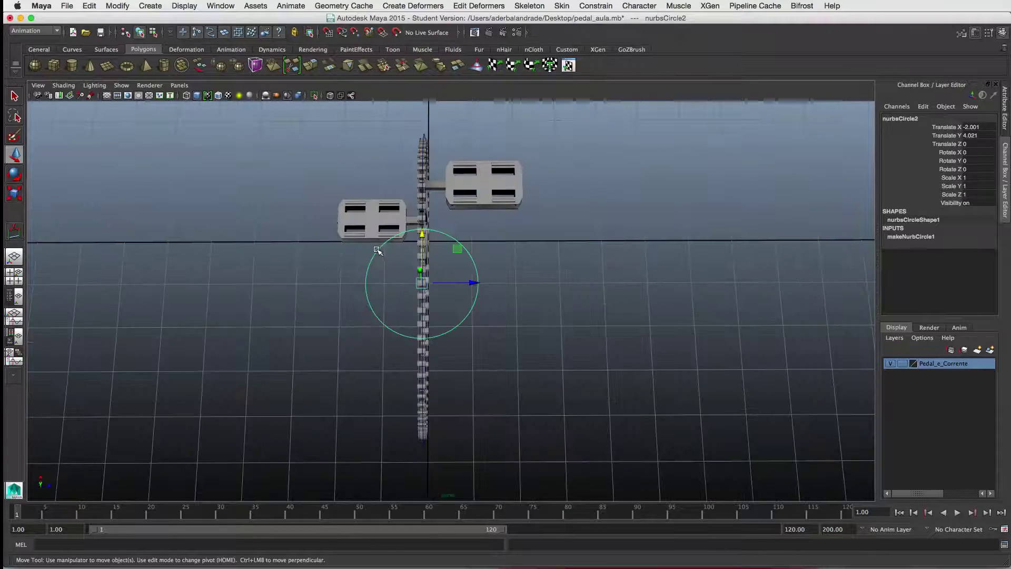
pyautogui.moveTo(377, 248); pyautogui.dragTo(340, 254, button='right')
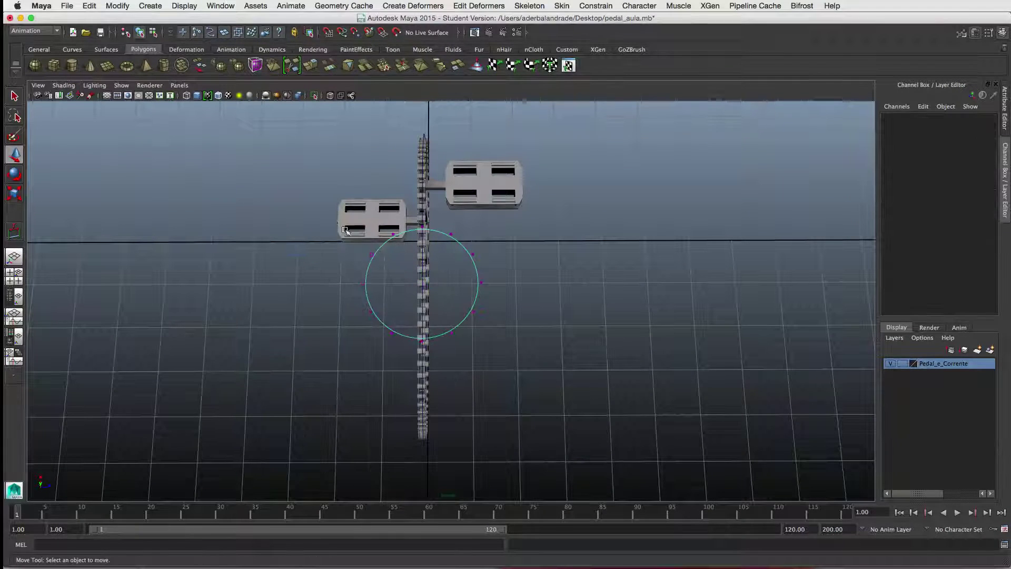
pyautogui.moveTo(337, 233); pyautogui.dragTo(410, 270)
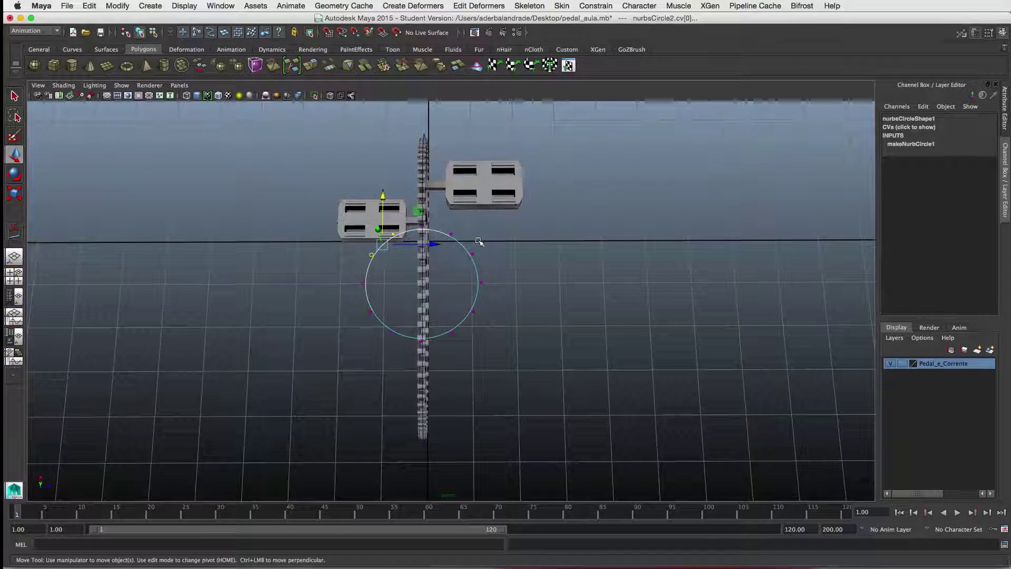
pyautogui.keyDown('shift'); pyautogui.moveTo(490, 220); pyautogui.dragTo(434, 265); pyautogui.keyUp('shift')
pyautogui.keyDown('shift'); pyautogui.moveTo(491, 303); pyautogui.dragTo(435, 348); pyautogui.keyUp('shift')
pyautogui.keyDown('shift'); pyautogui.moveTo(346, 304); pyautogui.dragTo(419, 338); pyautogui.keyUp('shift')
pyautogui.press('r')
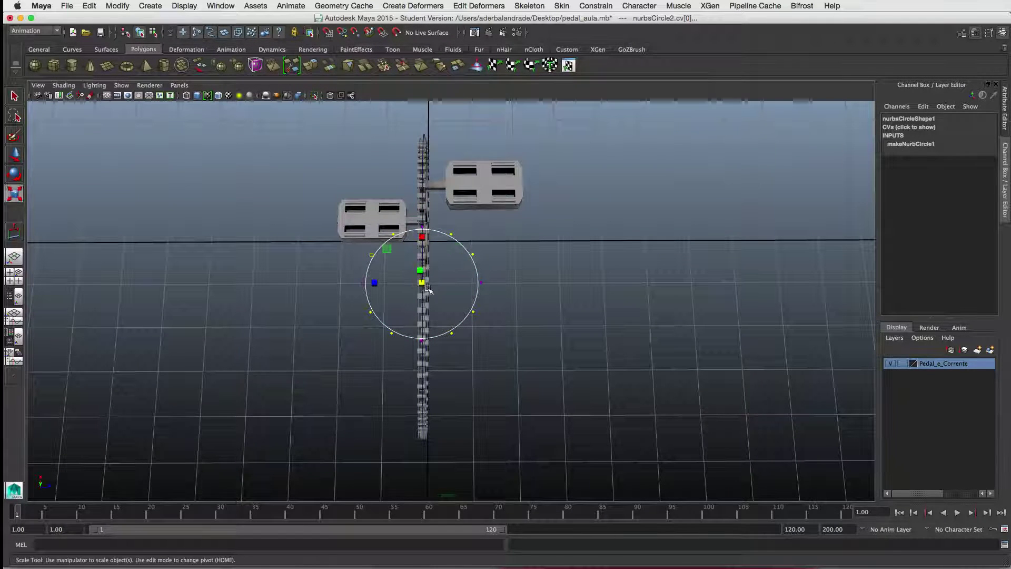
pyautogui.moveTo(422, 283); pyautogui.dragTo(377, 285)
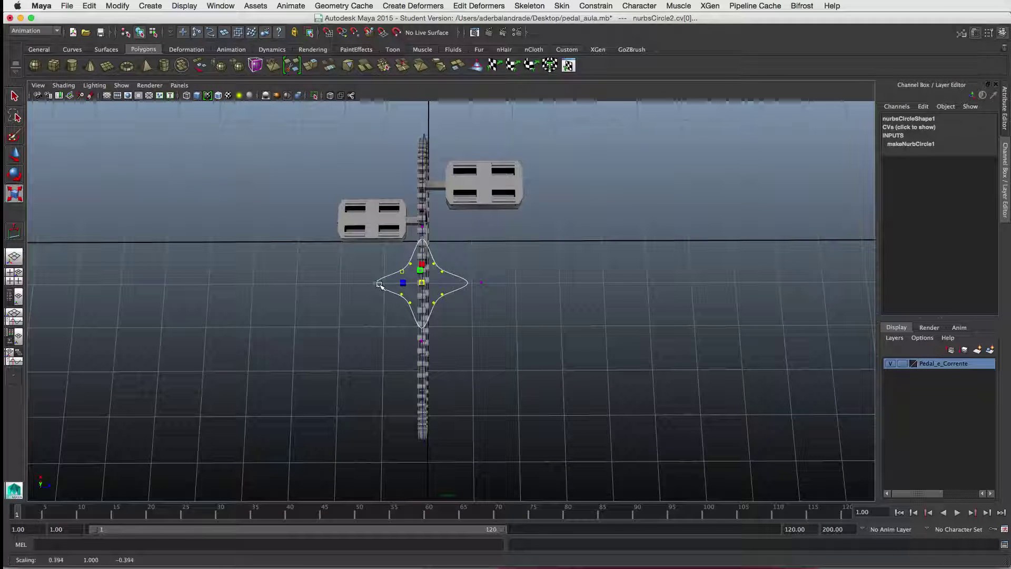
# Return to object selection and scale the whole star curve uniformly to about 1.77
pyautogui.click(140, 32)
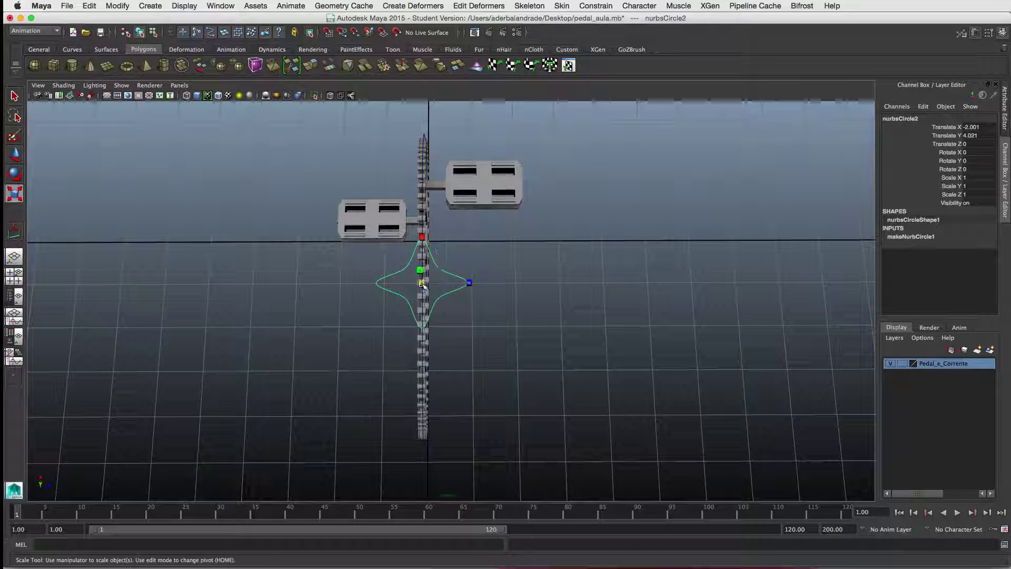
pyautogui.moveTo(422, 284); pyautogui.dragTo(482, 261)
pyautogui.keyDown('alt'); pyautogui.moveTo(510, 429); pyautogui.dragTo(389, 321); pyautogui.keyUp('alt')
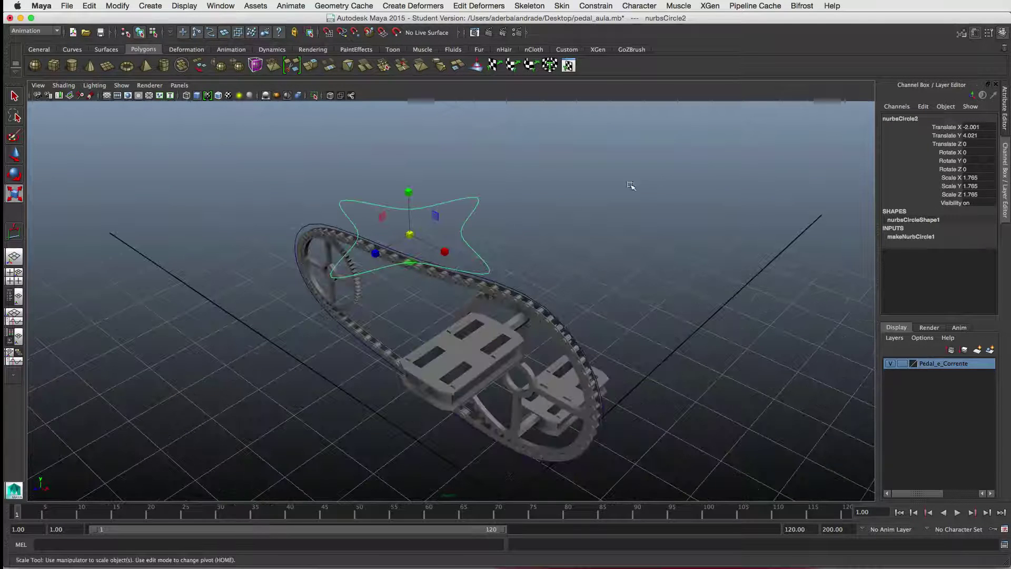
# Rename the star-shaped curve as Controle_Global
pyautogui.doubleClick(901, 119)
pyautogui.write('Controle')
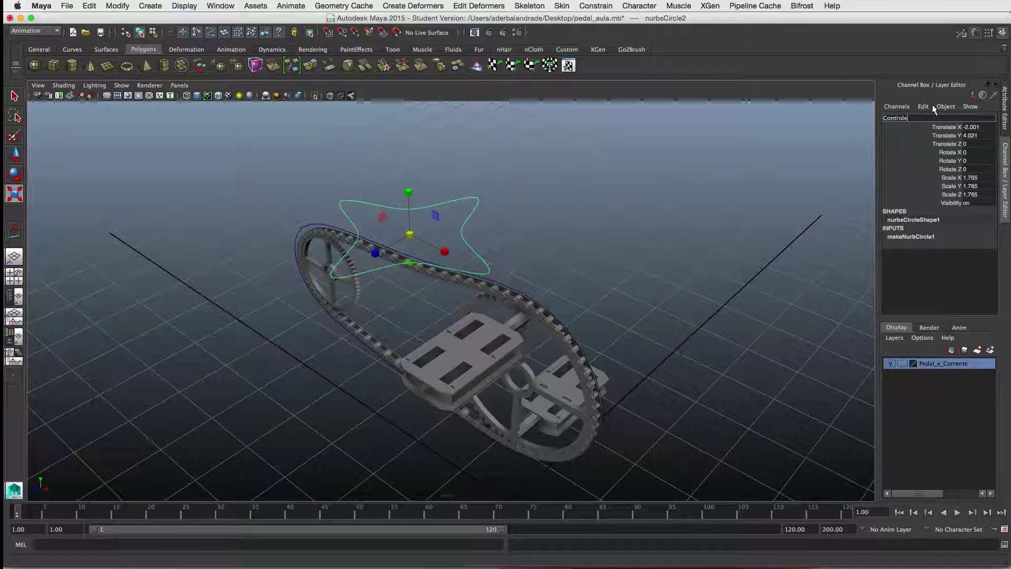
pyautogui.write('_Global')
pyautogui.press('Return')
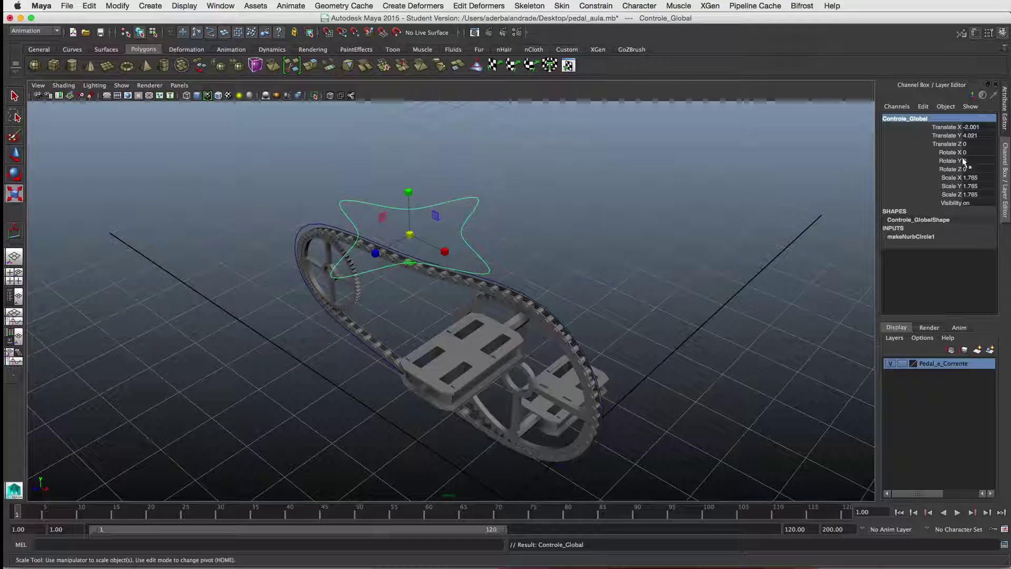
# Enable drawing overrides on the Controle_Global transform and set its override color to yellow
pyautogui.click(1005, 112)
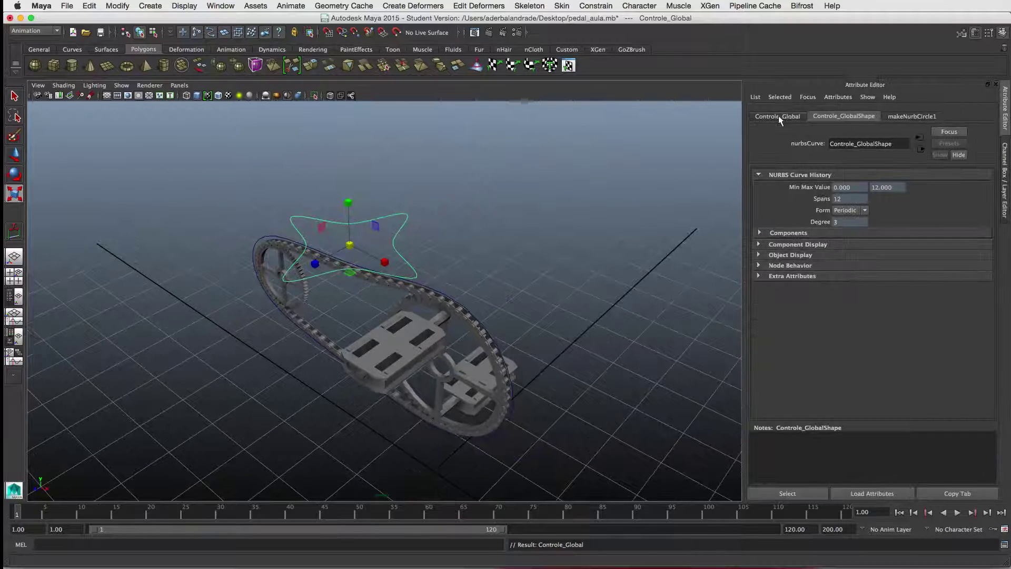
pyautogui.click(778, 116)
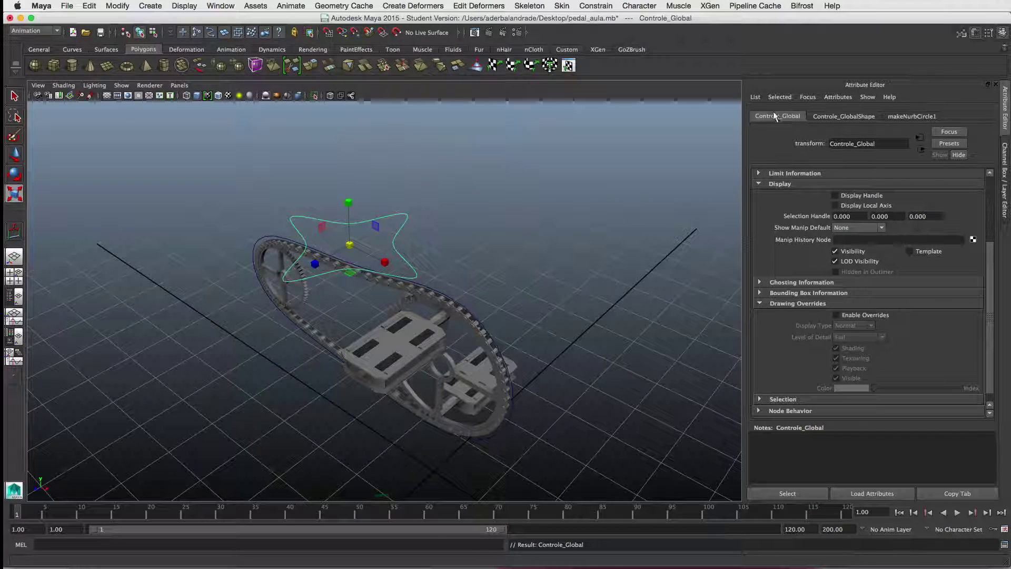
pyautogui.click(766, 184)
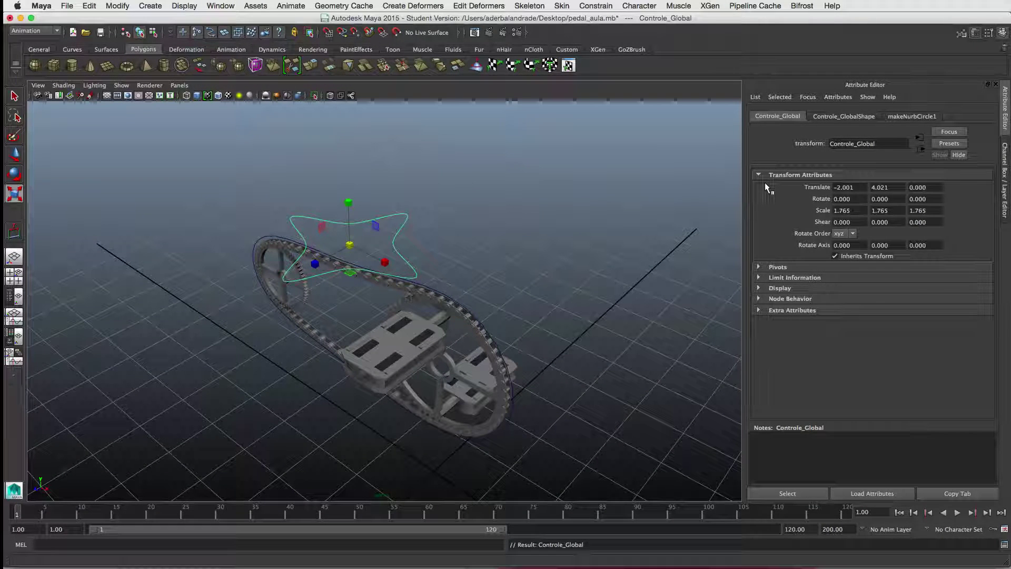
pyautogui.click(759, 289)
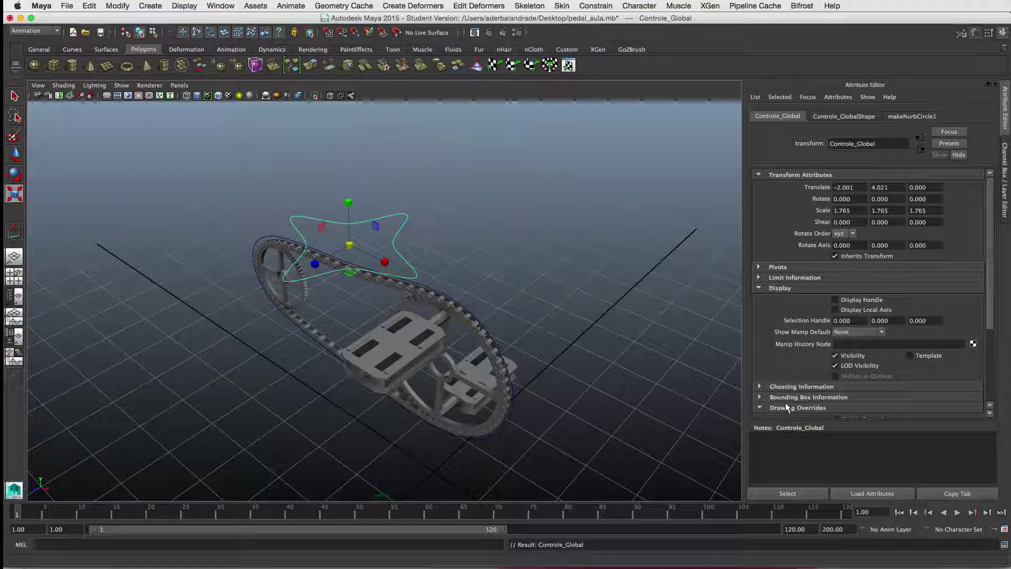
pyautogui.scroll(-4, 957, 369)
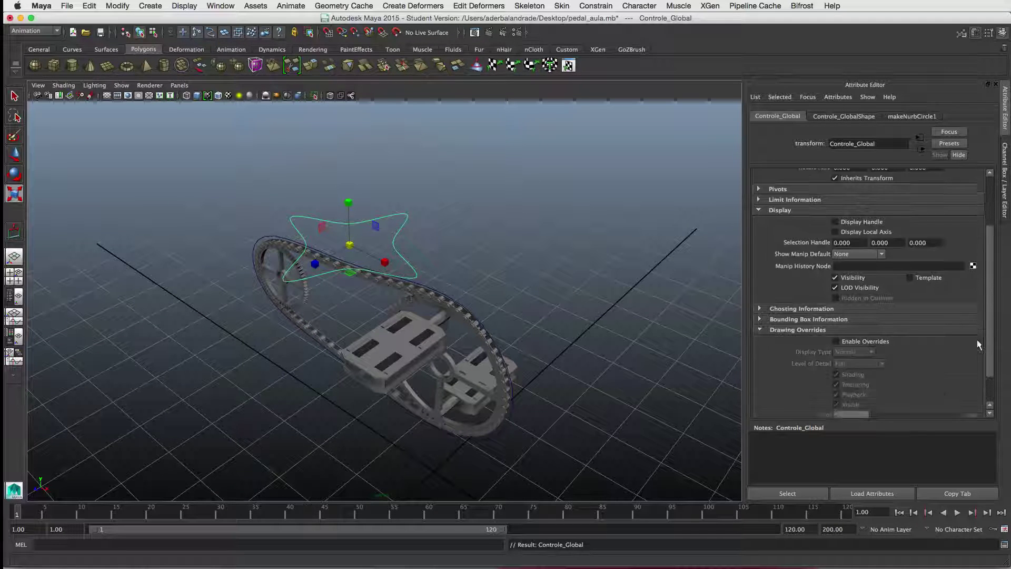
pyautogui.click(843, 304)
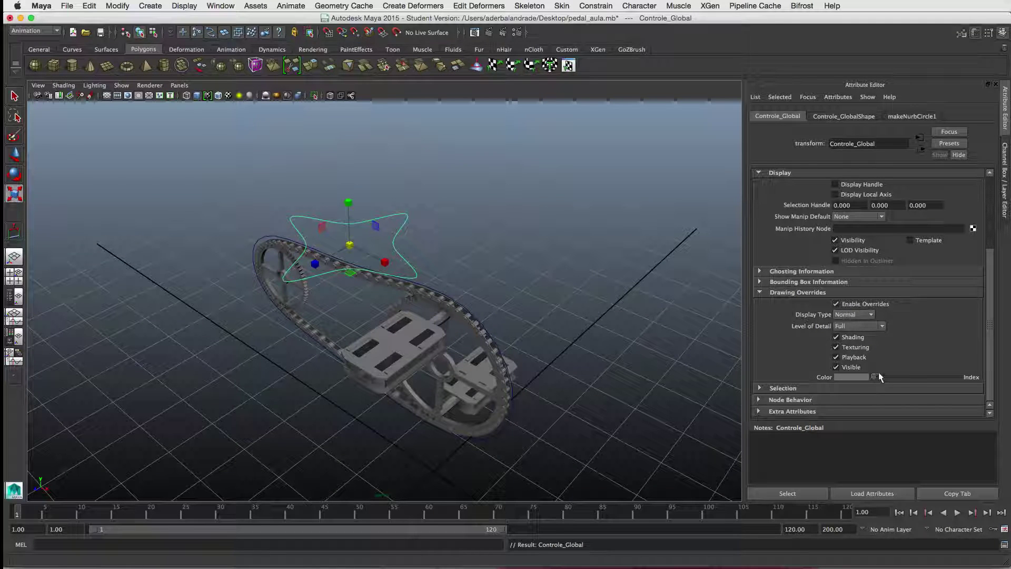
pyautogui.moveTo(887, 374); pyautogui.dragTo(921, 373)
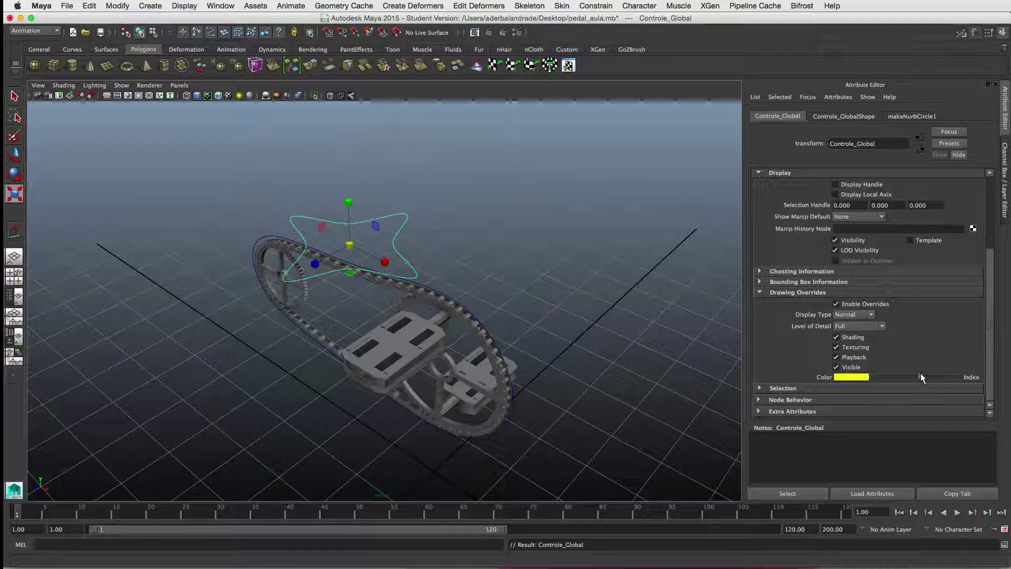
pyautogui.click(384, 228)
pyautogui.click(384, 224)
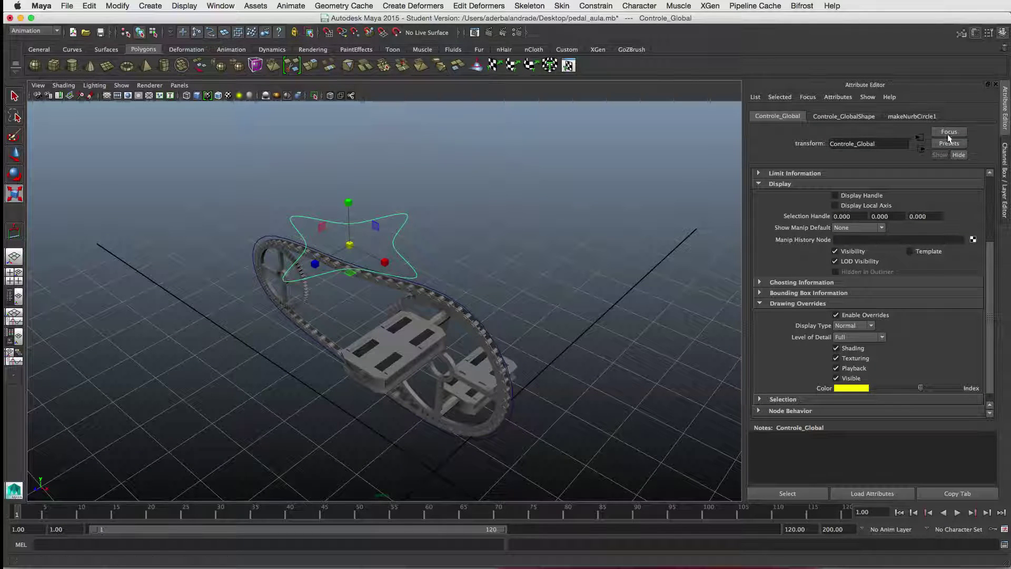
# Delete the construction history of the Controle_Global curve and freeze its transformations
pyautogui.hotkey('ctrl', 'a')
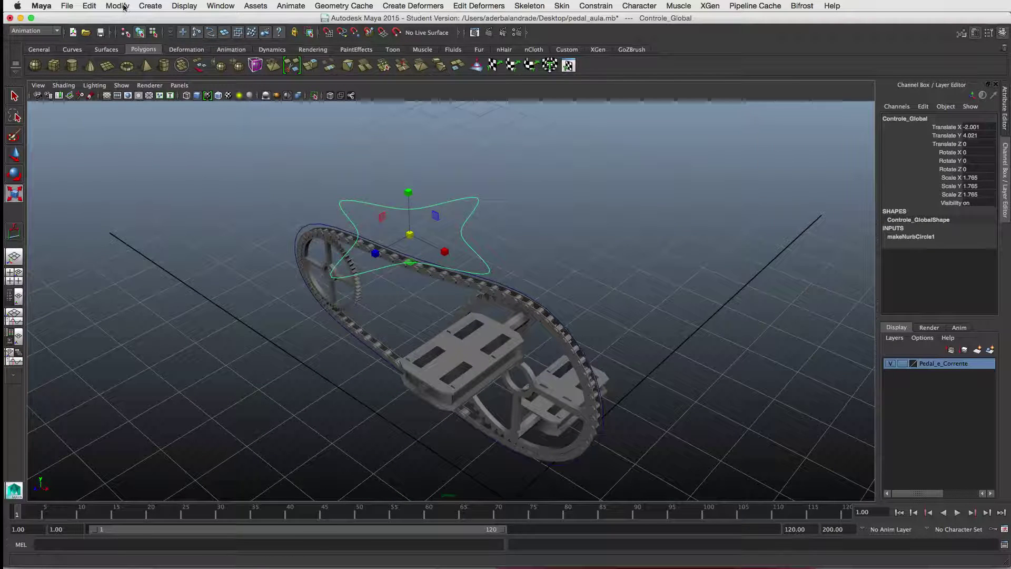
pyautogui.click(89, 6)
pyautogui.moveTo(106, 131)
pyautogui.click(240, 135)
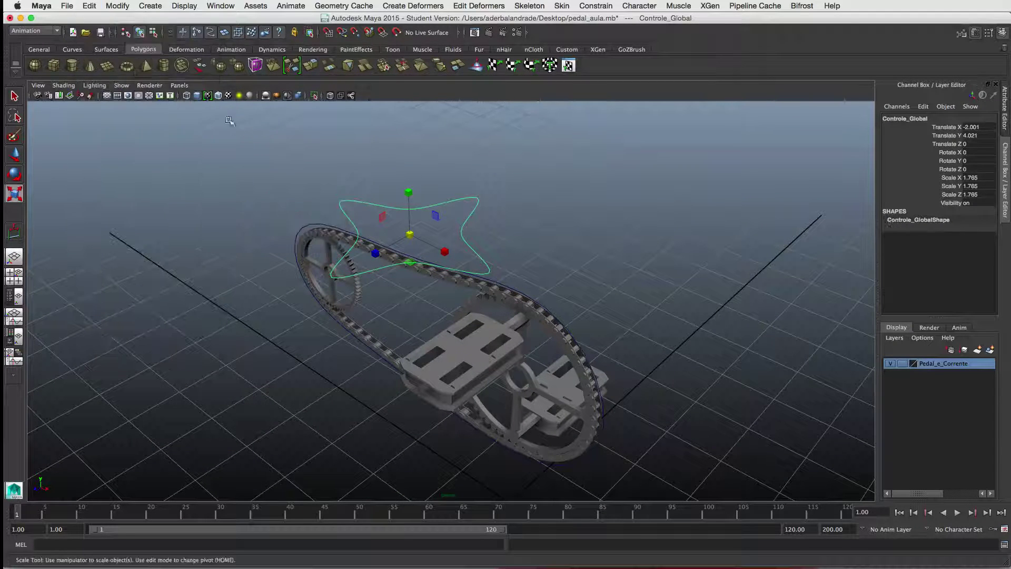
pyautogui.click(118, 6)
pyautogui.click(140, 44)
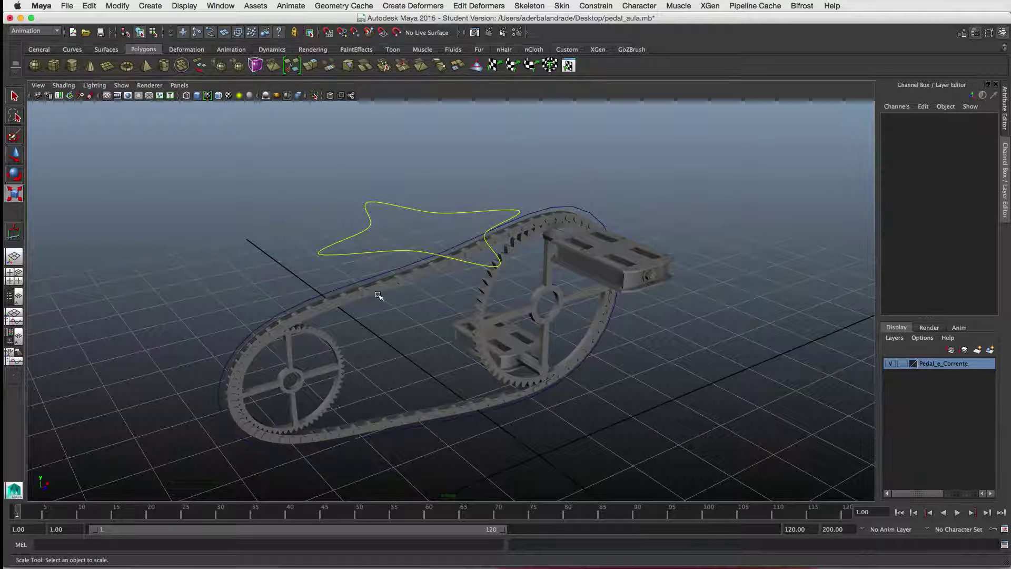
# Create a locator at the origin, duplicate it, and move the copy to about 2.24 in X
pyautogui.click(151, 7)
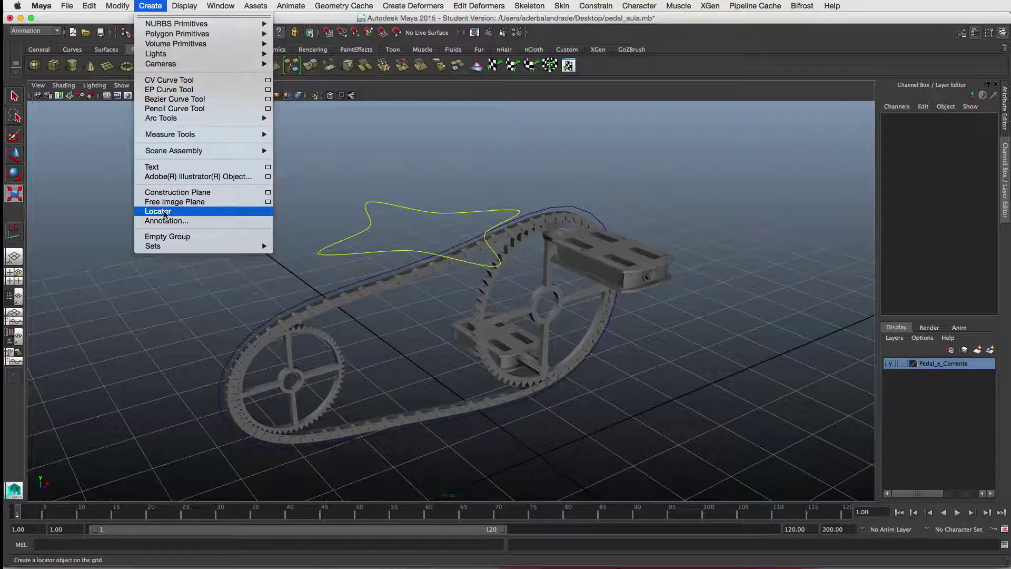
pyautogui.click(165, 213)
pyautogui.keyDown('alt'); pyautogui.moveTo(406, 309); pyautogui.dragTo(407, 396); pyautogui.keyUp('alt')
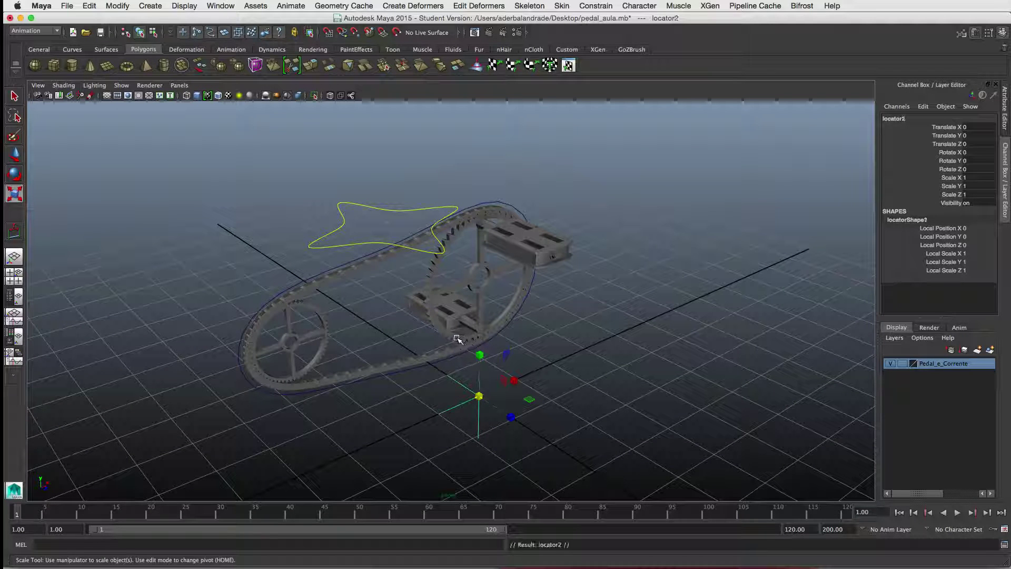
pyautogui.press('w')
pyautogui.moveTo(518, 379); pyautogui.dragTo(592, 343)
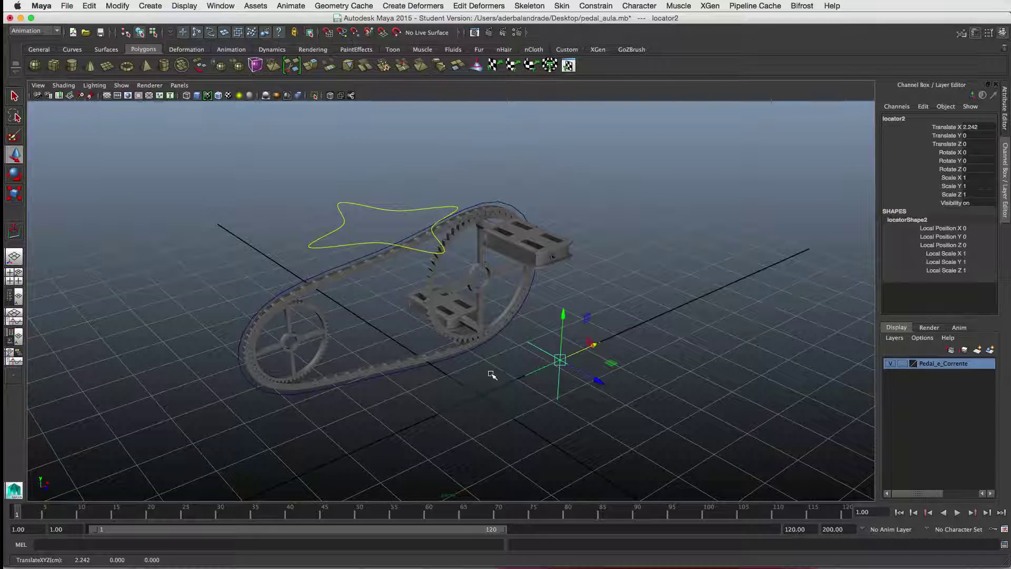
# Clear the selection and cycle the viewport background to plain grey
pyautogui.click(240, 269)
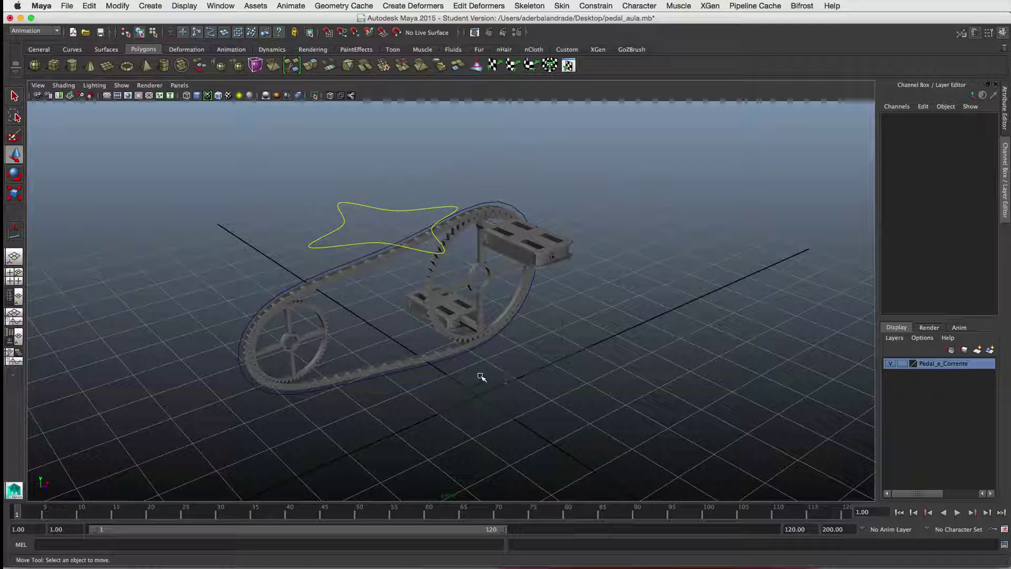
pyautogui.hotkey('alt', 'b')
pyautogui.hotkey('alt', 'b')
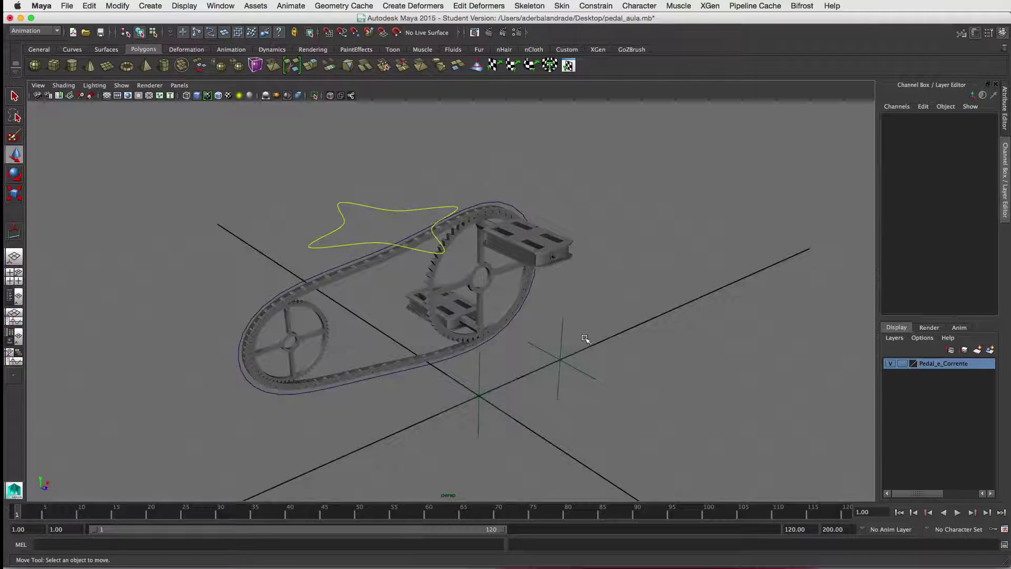
# Duplicate the locator into a row of four along X and shift the row, placing the first at about 0.89 in X and 1.58 in Z
pyautogui.moveTo(537, 370); pyautogui.dragTo(547, 386)
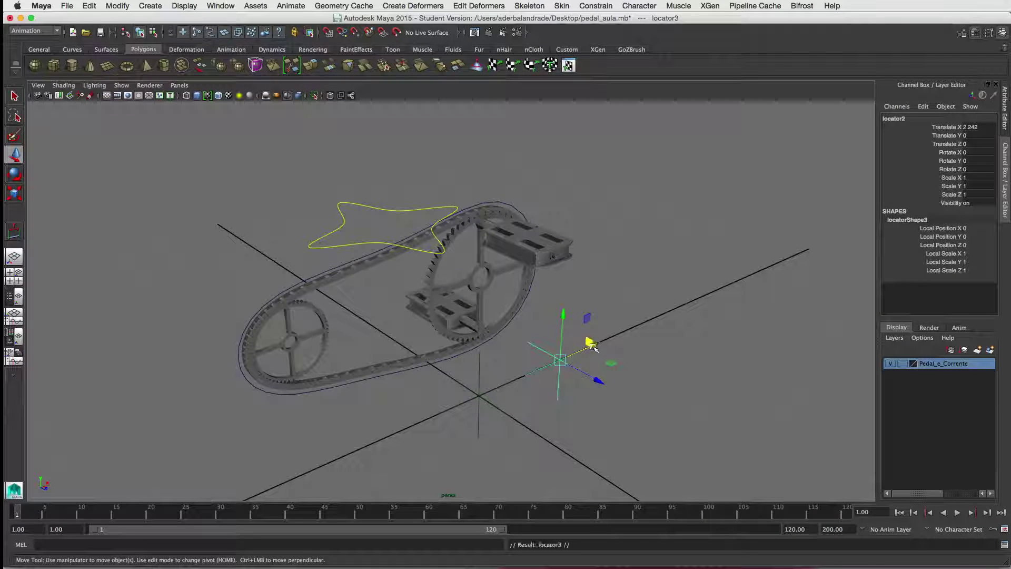
pyautogui.moveTo(593, 345); pyautogui.dragTo(726, 286)
pyautogui.hotkey('ctrl', 'd')
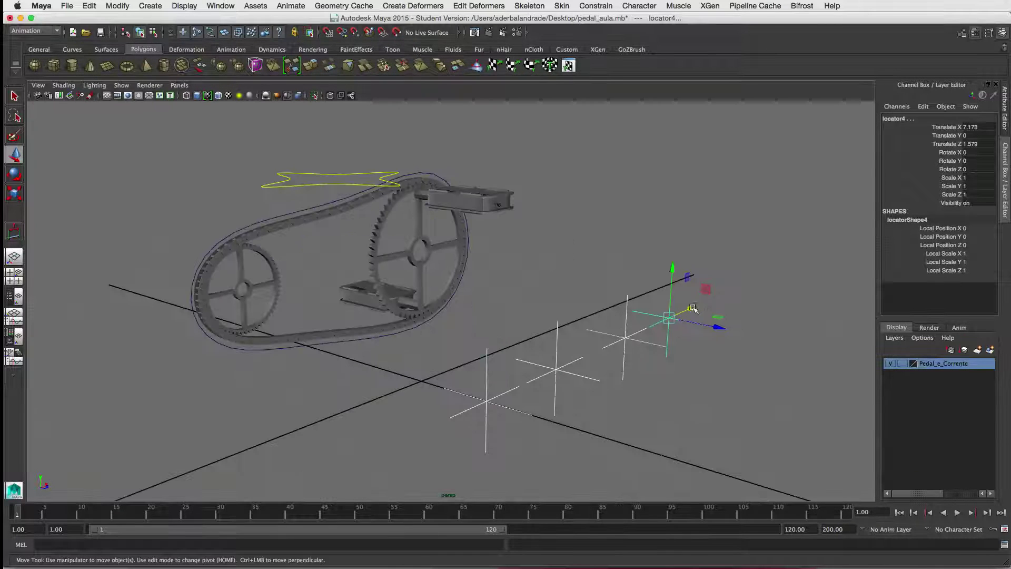
pyautogui.moveTo(691, 308); pyautogui.dragTo(708, 299)
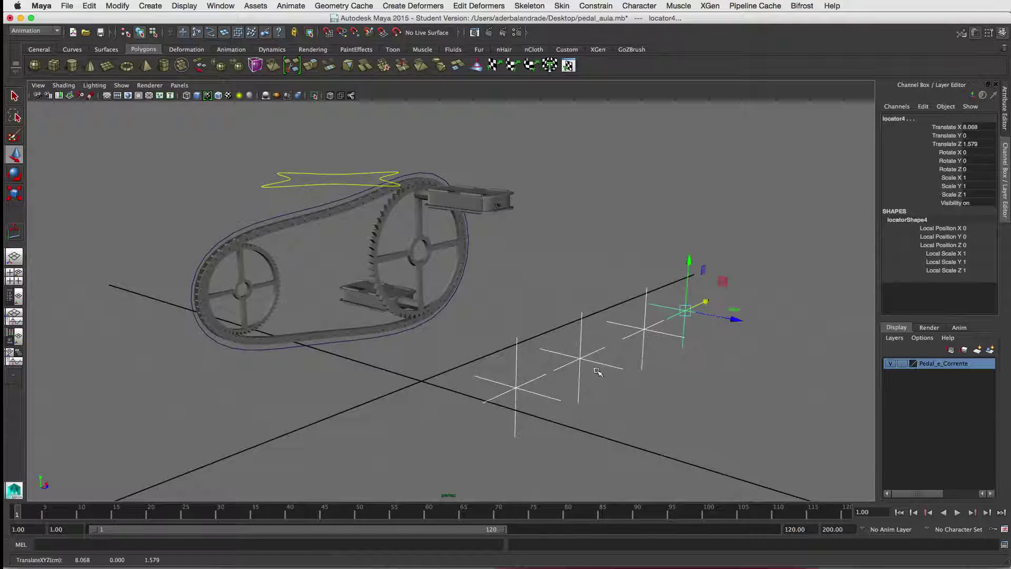
pyautogui.keyDown('alt'); pyautogui.moveTo(517, 390); pyautogui.dragTo(515, 267); pyautogui.keyUp('alt')
pyautogui.click(516, 267)
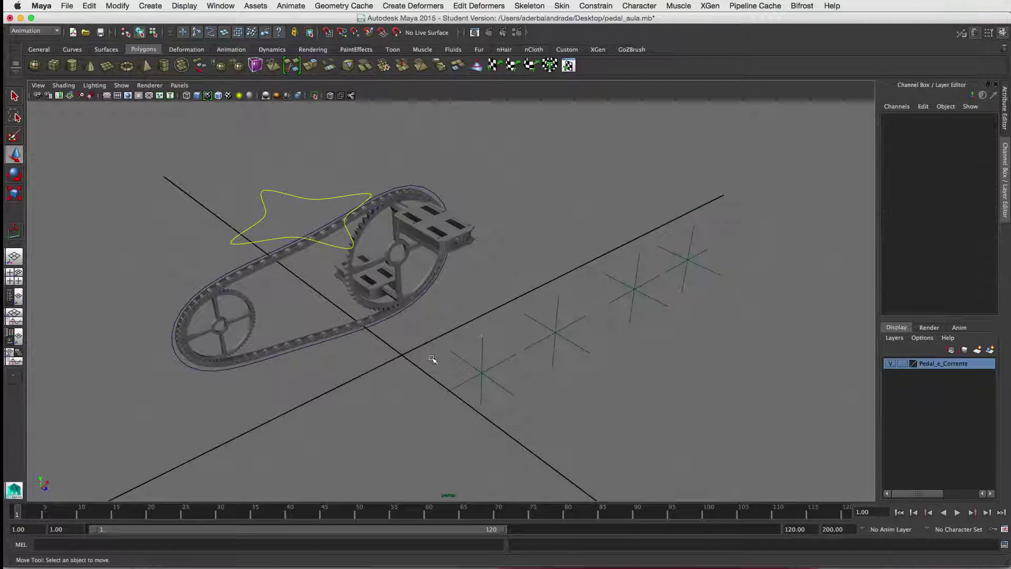
# Select the small gear Engrenagem_Menor followed by locator1 and open the Point constraint options
pyautogui.keyDown('alt'); pyautogui.moveTo(268, 316); pyautogui.dragTo(393, 316, button='middle'); pyautogui.keyUp('alt')
pyautogui.keyDown('alt'); pyautogui.moveTo(393, 316); pyautogui.dragTo(422, 352, button='right'); pyautogui.keyUp('alt')
pyautogui.keyDown('alt'); pyautogui.moveTo(422, 352); pyautogui.dragTo(232, 305, button='middle'); pyautogui.keyUp('alt')
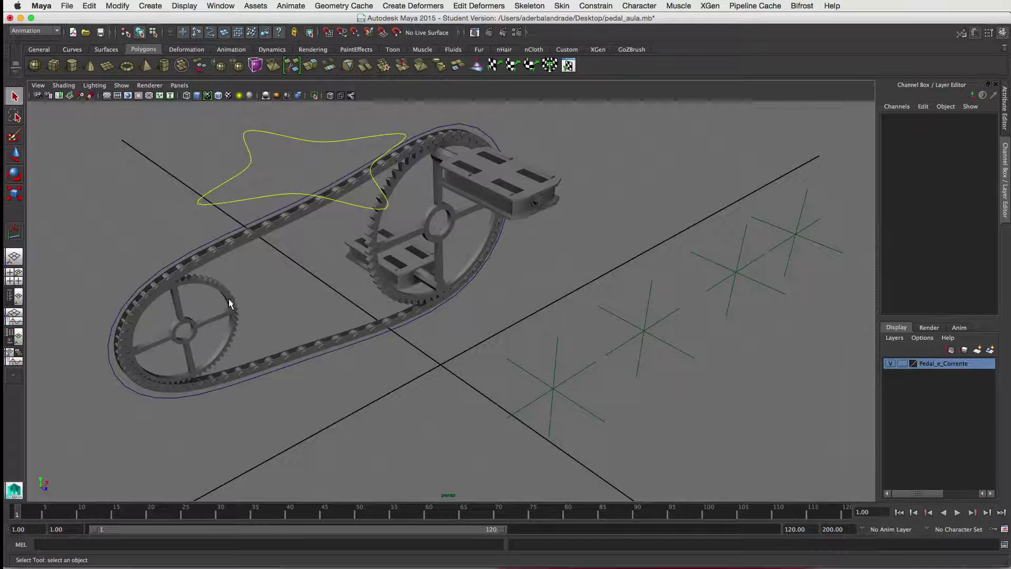
pyautogui.press('q')
pyautogui.click(232, 311)
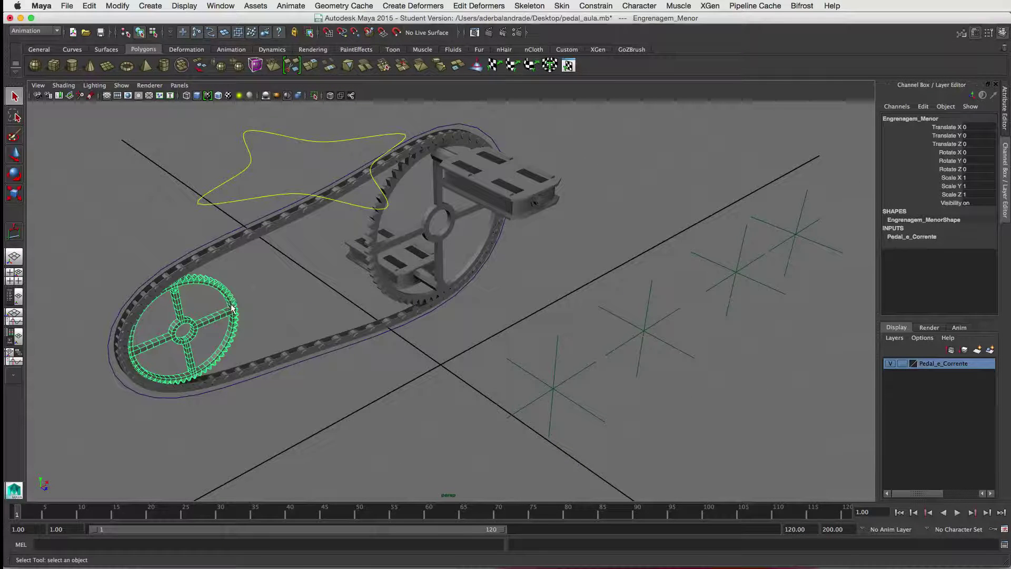
pyautogui.click(557, 353)
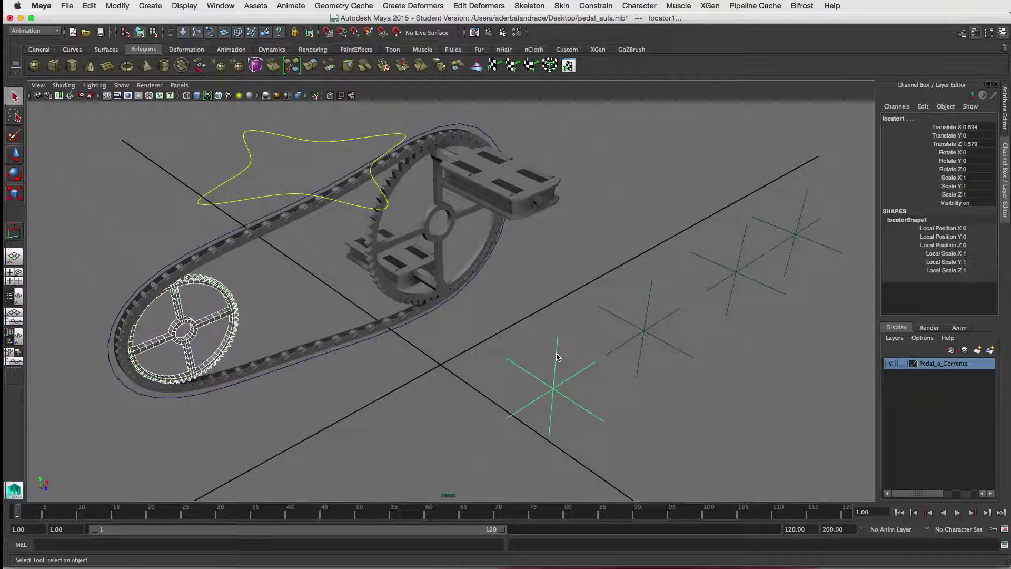
pyautogui.click(602, 7)
pyautogui.click(606, 6)
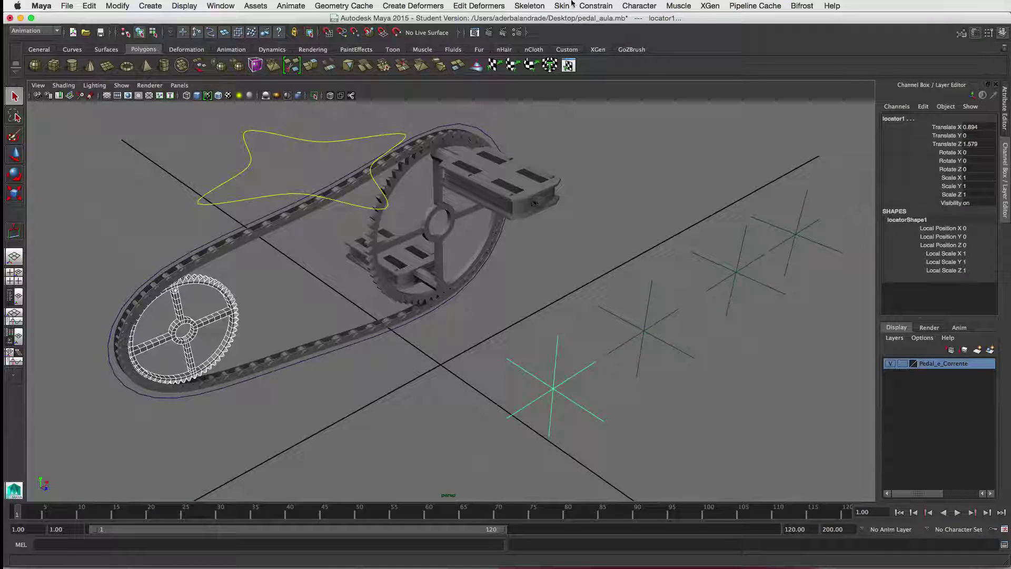
pyautogui.click(594, 6)
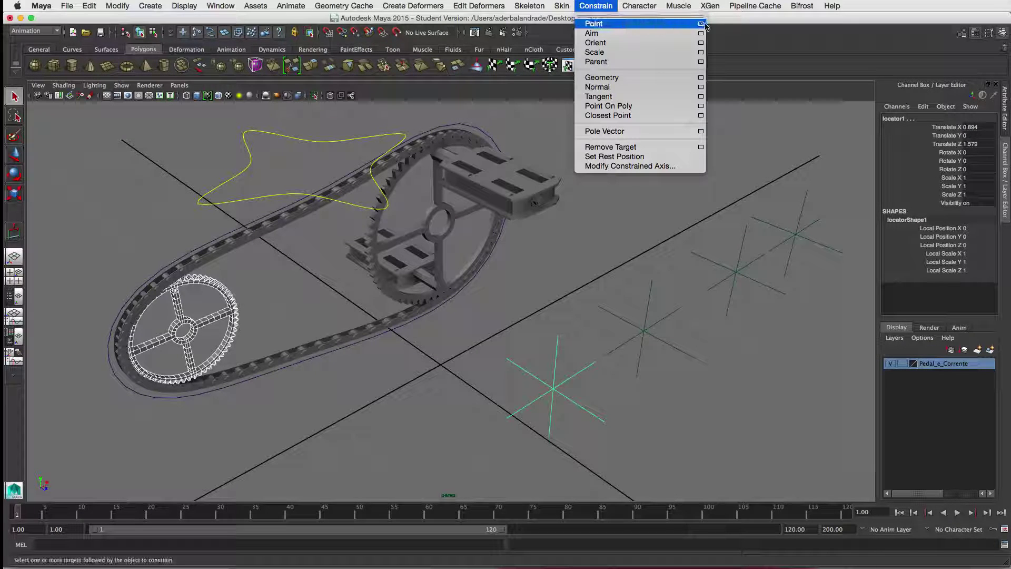
pyautogui.click(702, 25)
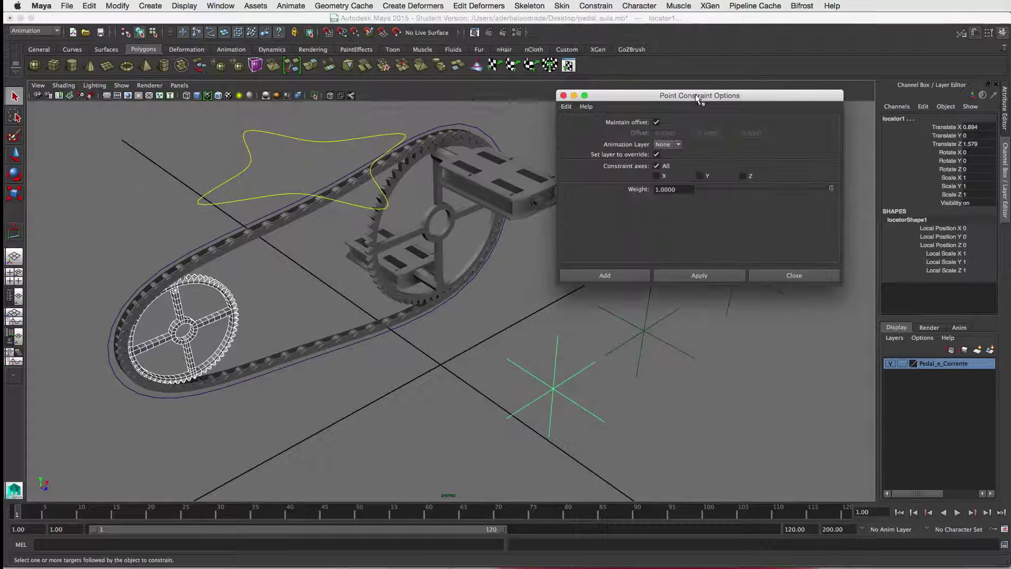
pyautogui.moveTo(693, 98); pyautogui.dragTo(705, 76)
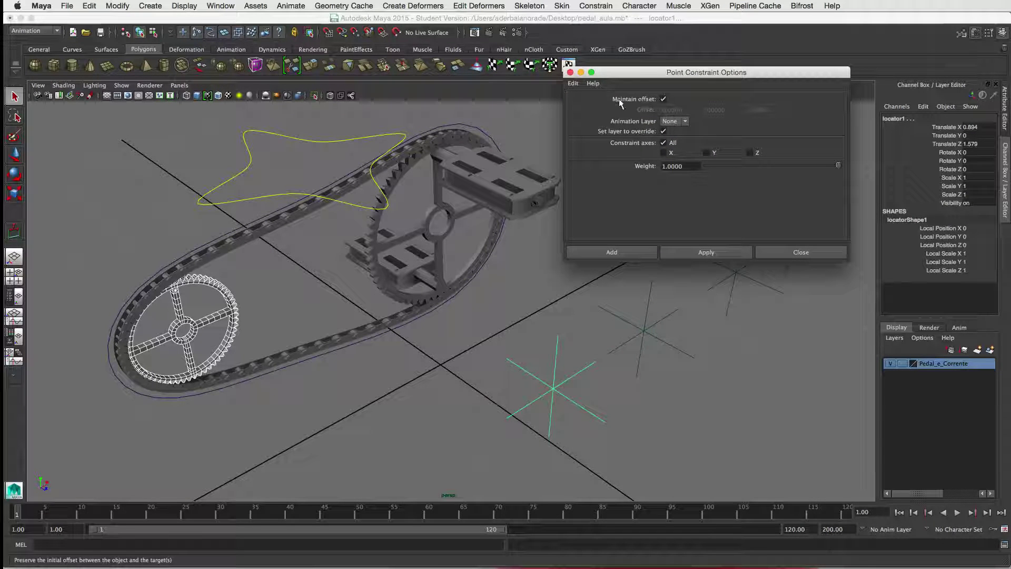
# Turn off Maintain offset and apply the point constraint so locator1 snaps to the small gear's centre
pyautogui.click(664, 100)
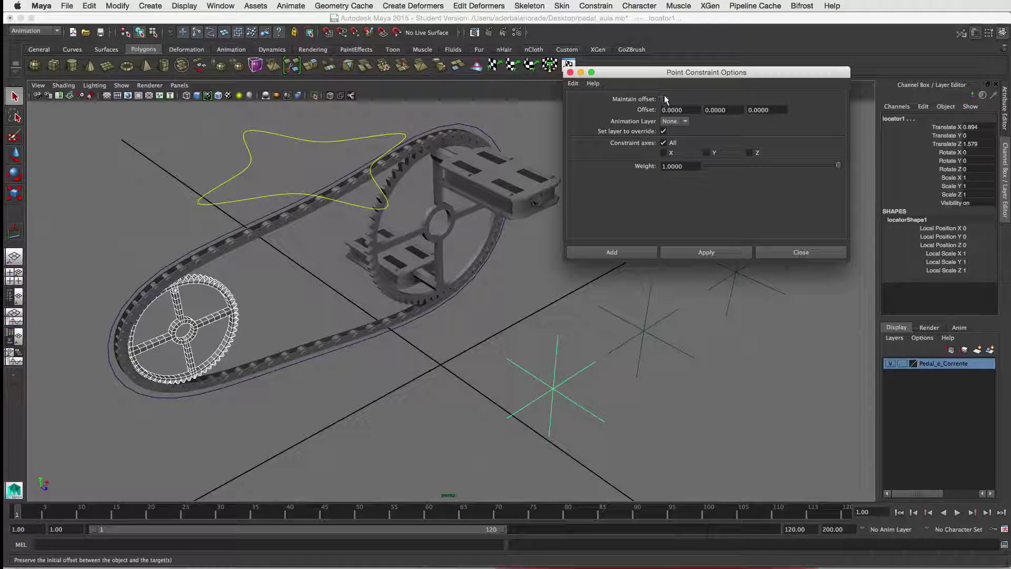
pyautogui.click(573, 83)
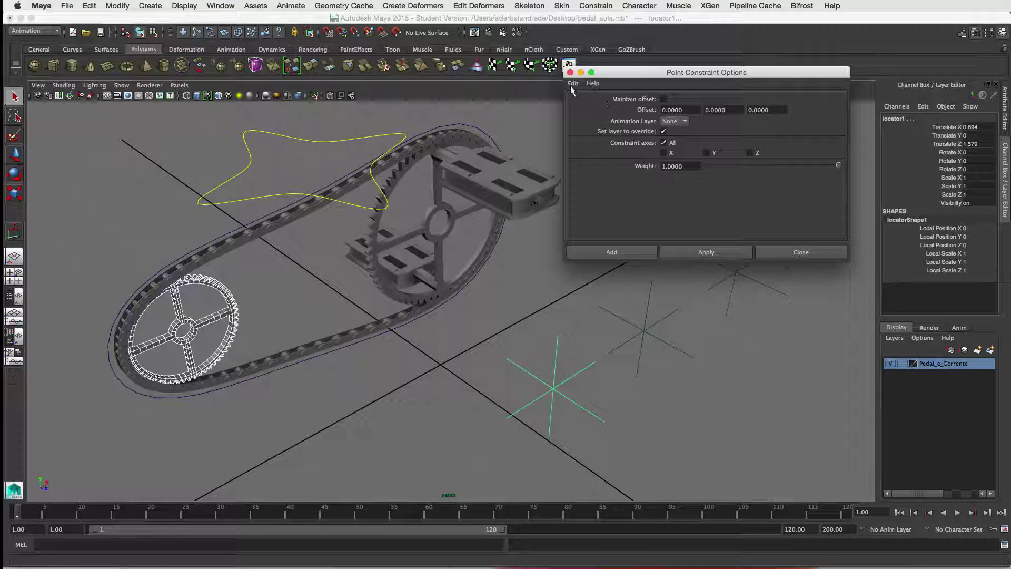
pyautogui.click(582, 103)
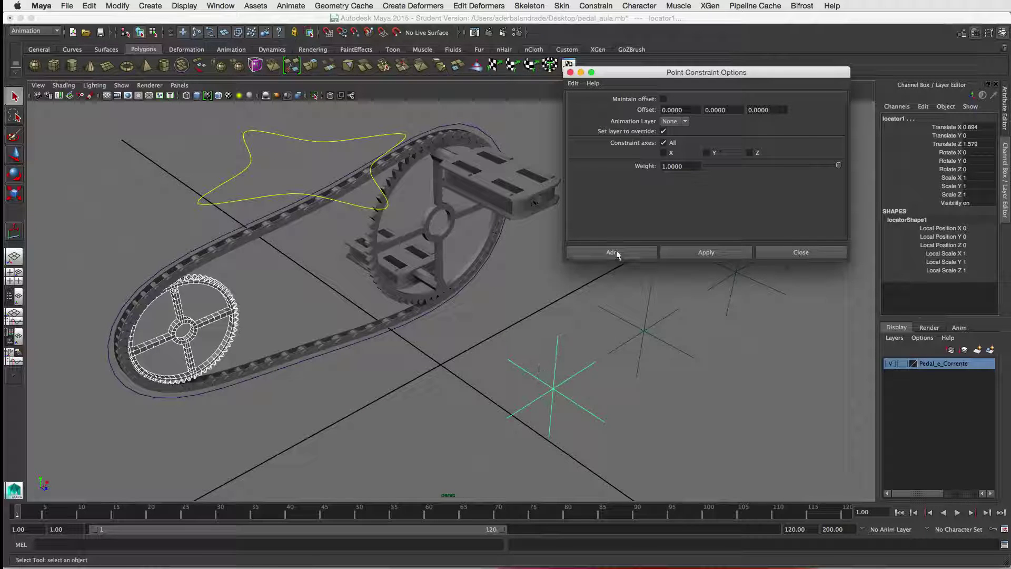
pyautogui.click(695, 252)
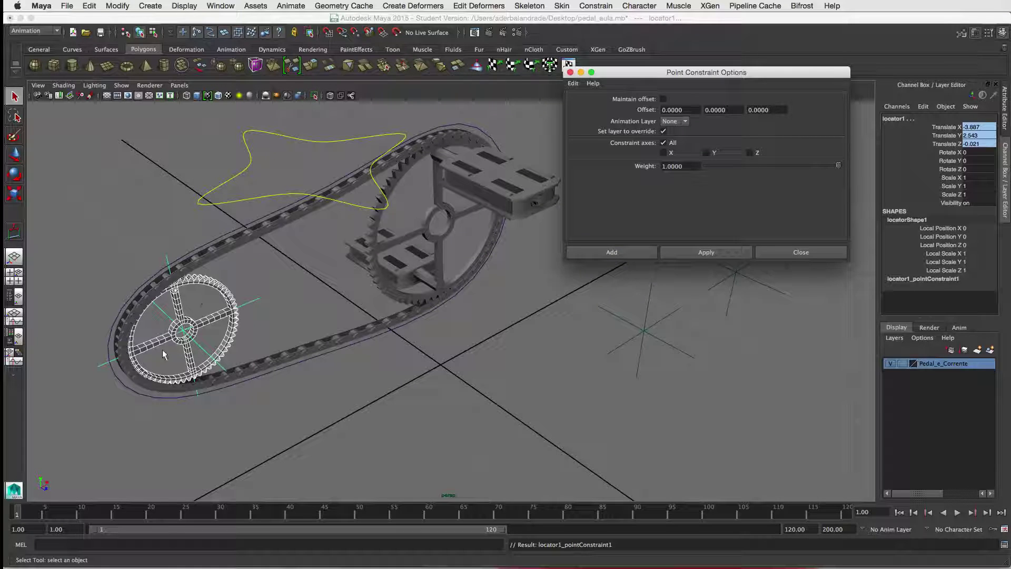
# Show the Outliner beside the viewport and delete the point constraint node under locator1
pyautogui.click(258, 328)
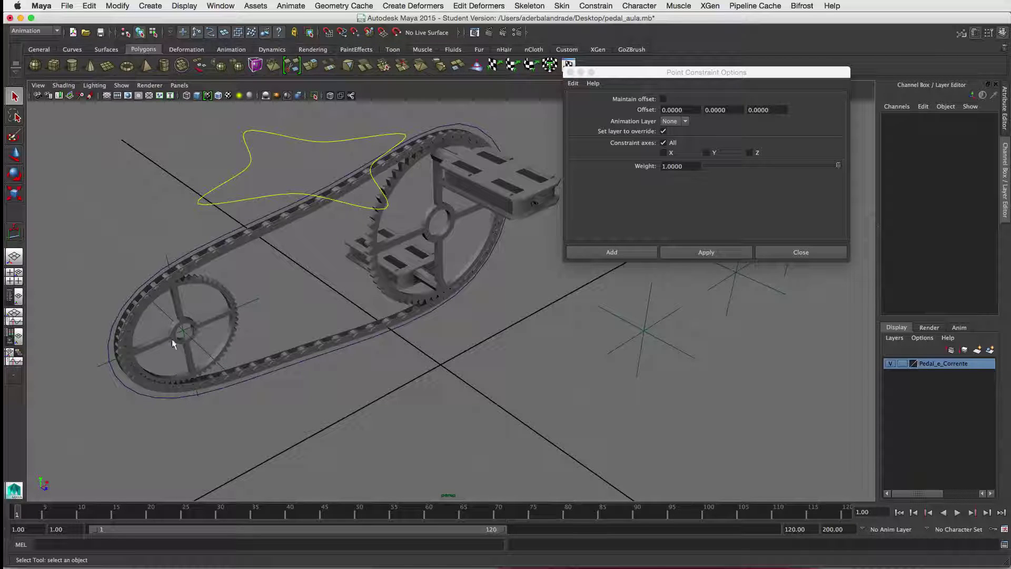
pyautogui.click(246, 299)
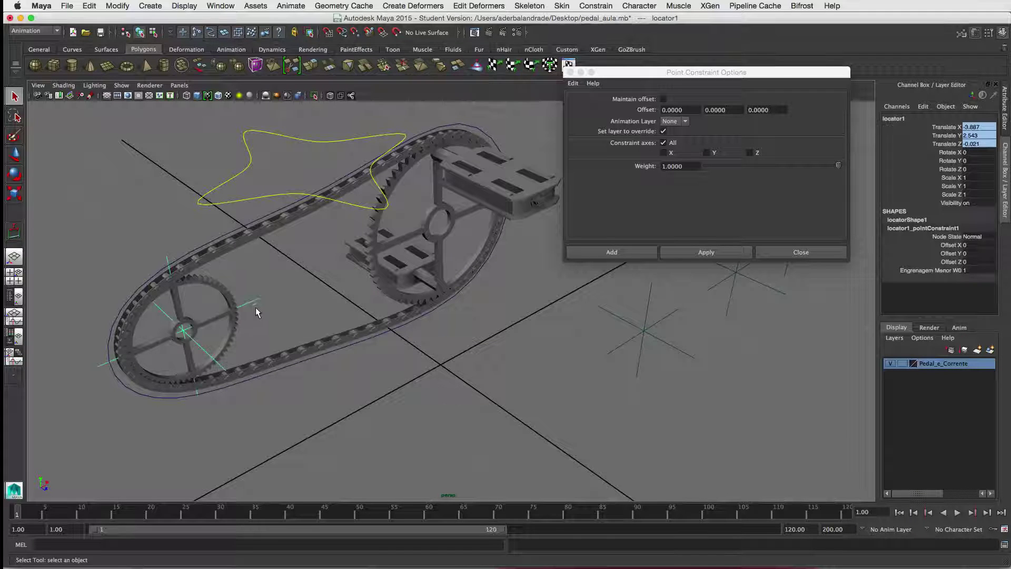
pyautogui.click(14, 298)
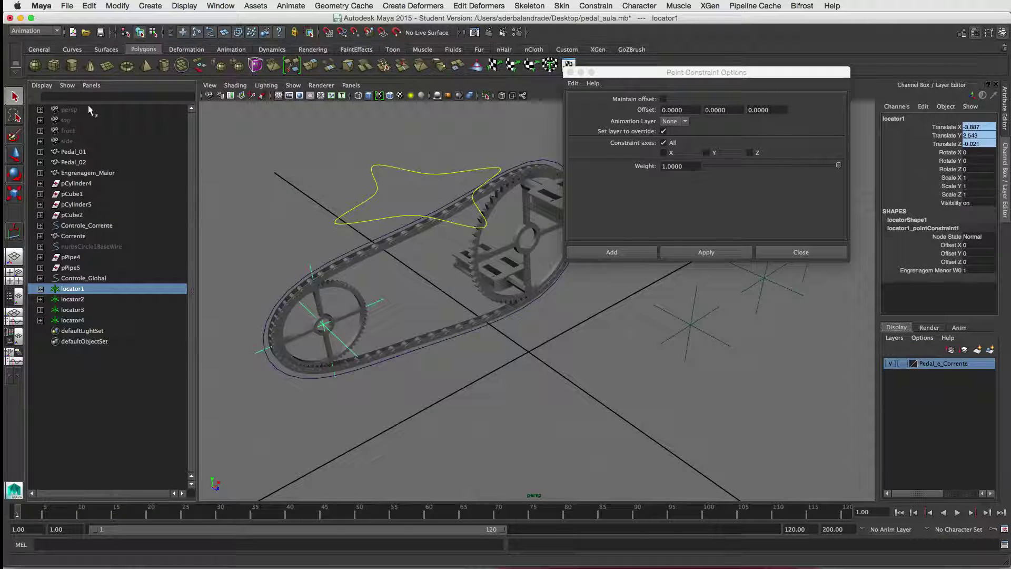
pyautogui.click(40, 289)
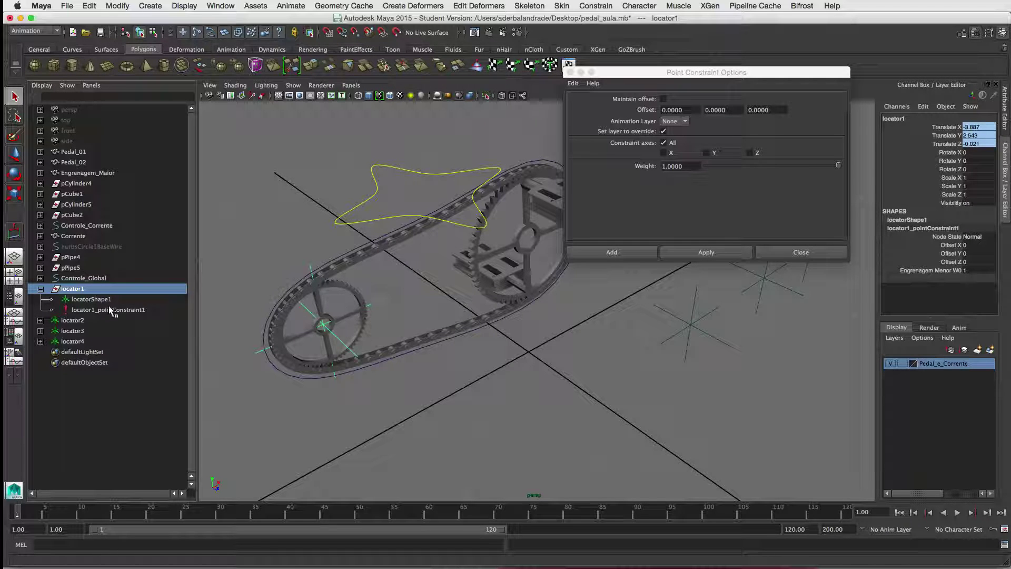
pyautogui.click(93, 309)
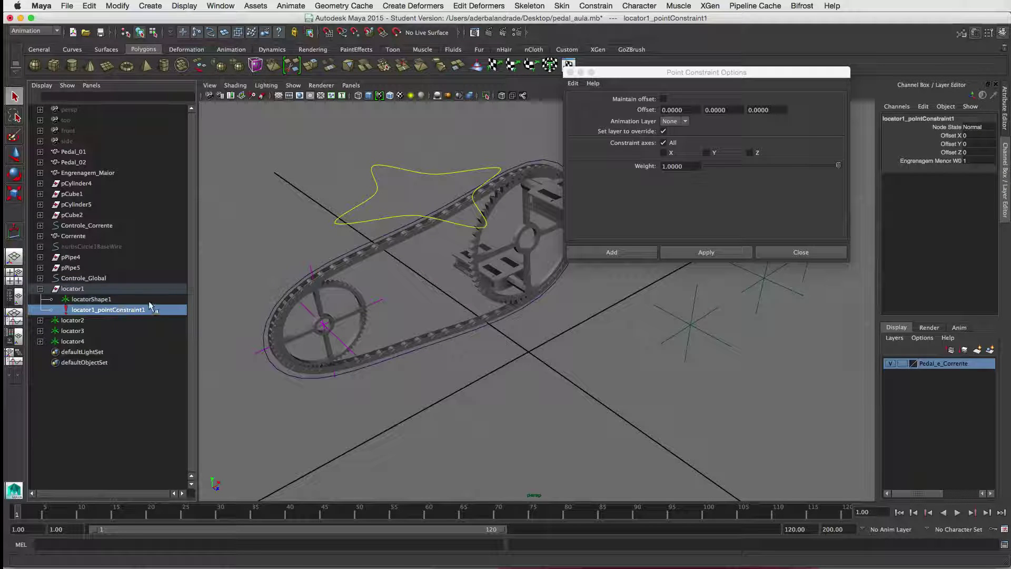
pyautogui.press('Delete')
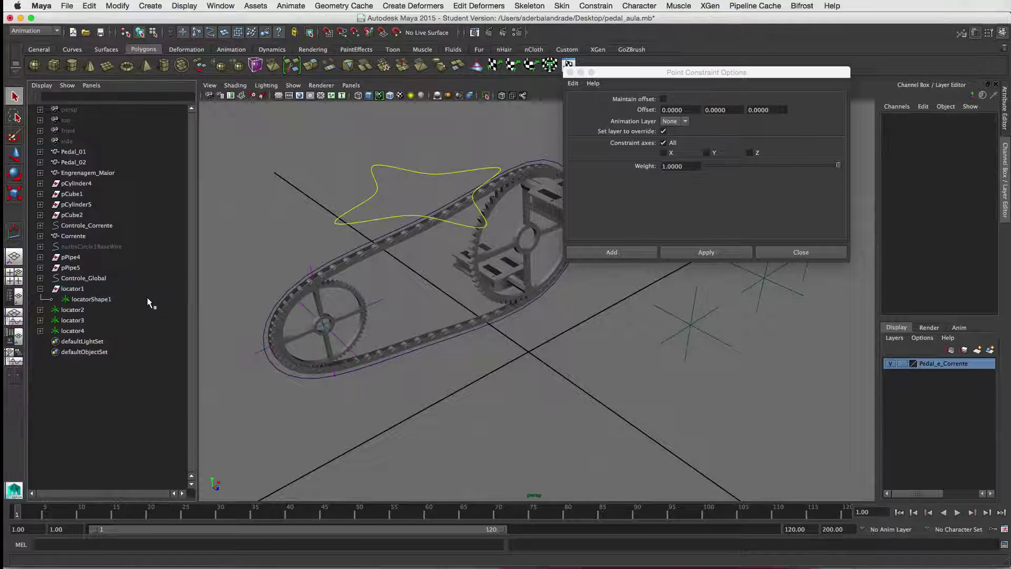
pyautogui.click(40, 289)
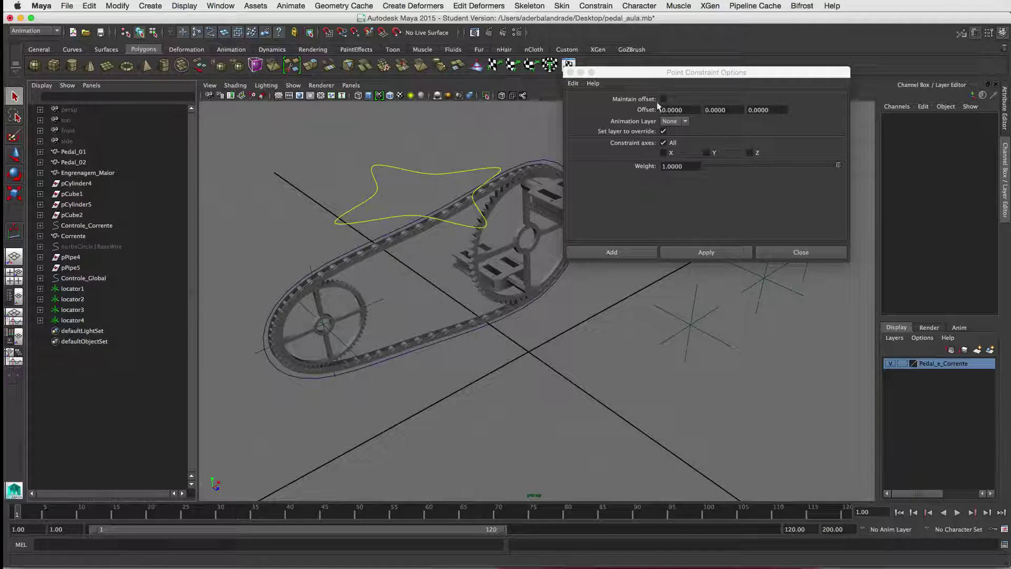
# Point-constrain locator2 to the large gear Engrenagem_Maior without maintaining offset, snapping it to the gear's centre
pyautogui.moveTo(691, 72); pyautogui.dragTo(779, 50)
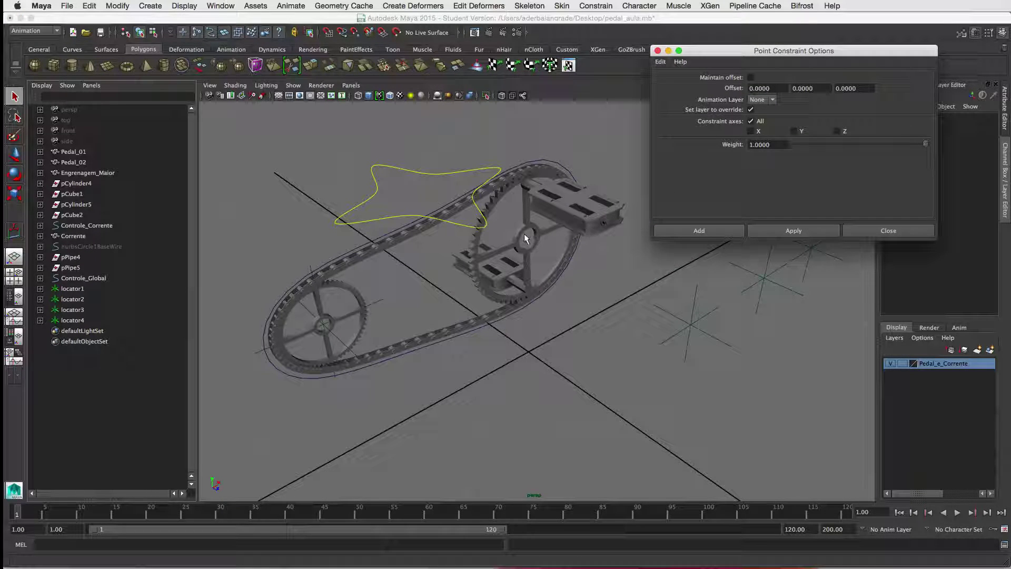
pyautogui.click(495, 204)
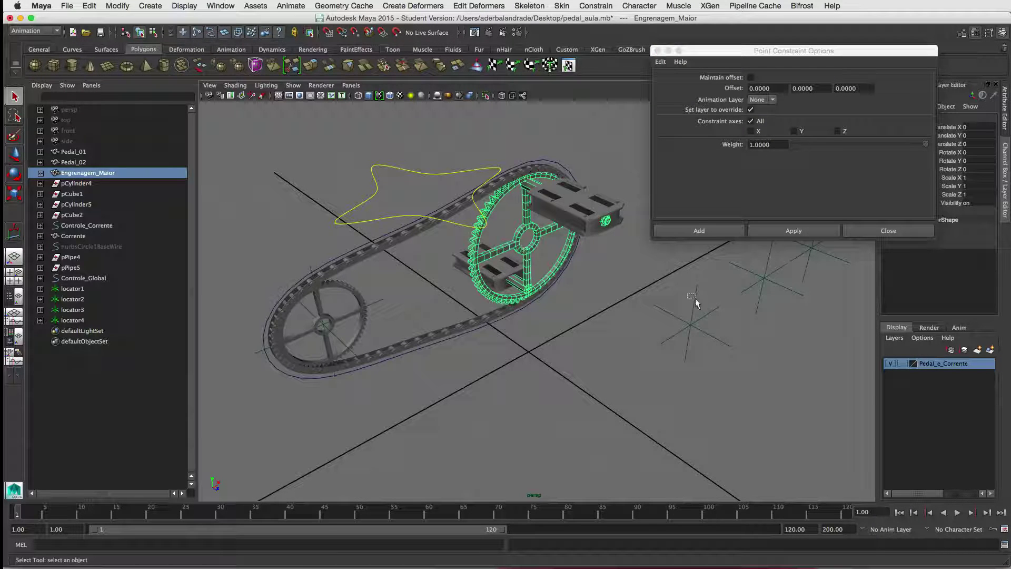
pyautogui.keyDown('shift'); pyautogui.moveTo(696, 298); pyautogui.dragTo(694, 297); pyautogui.keyUp('shift')
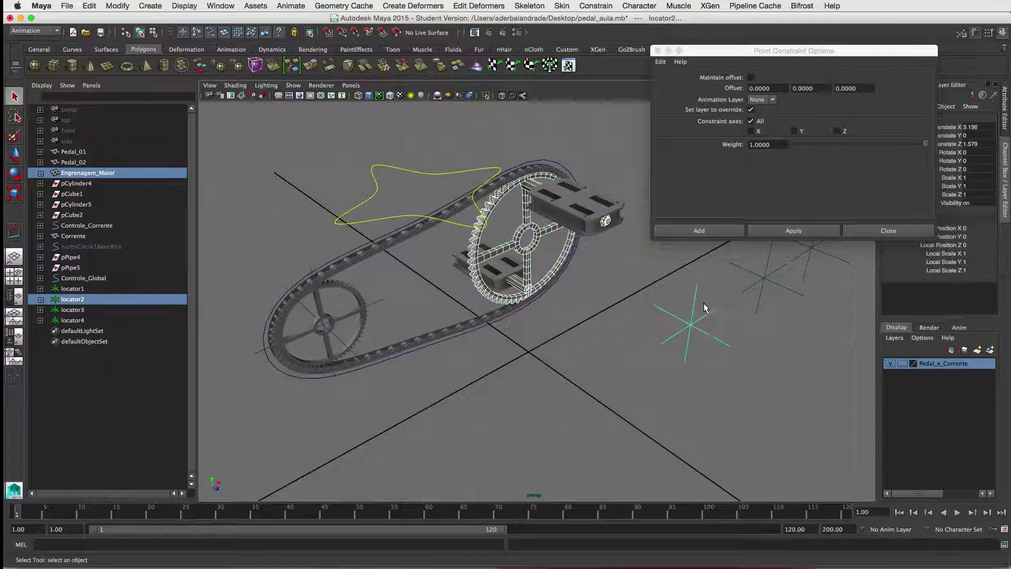
pyautogui.click(785, 230)
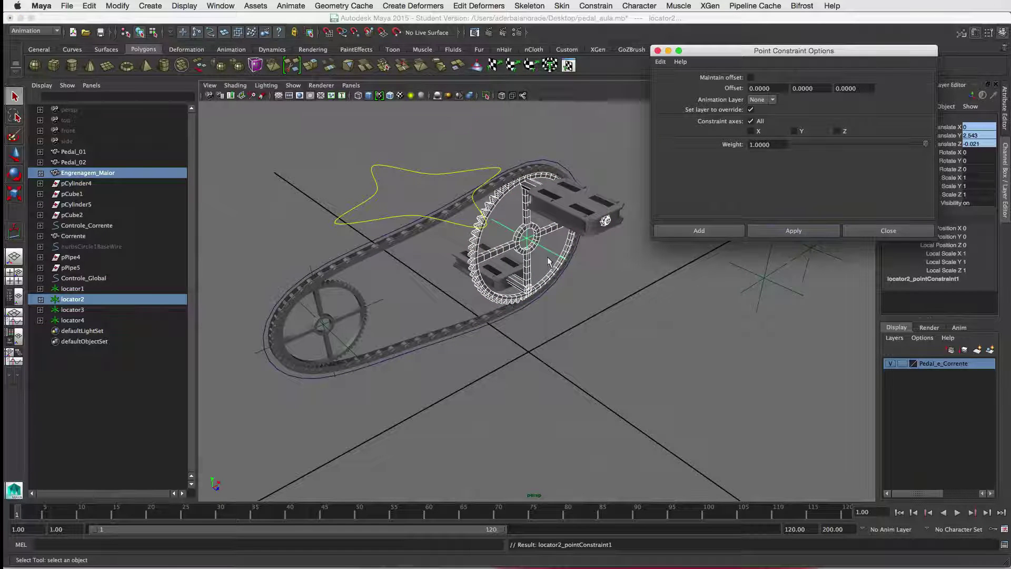
pyautogui.click(585, 303)
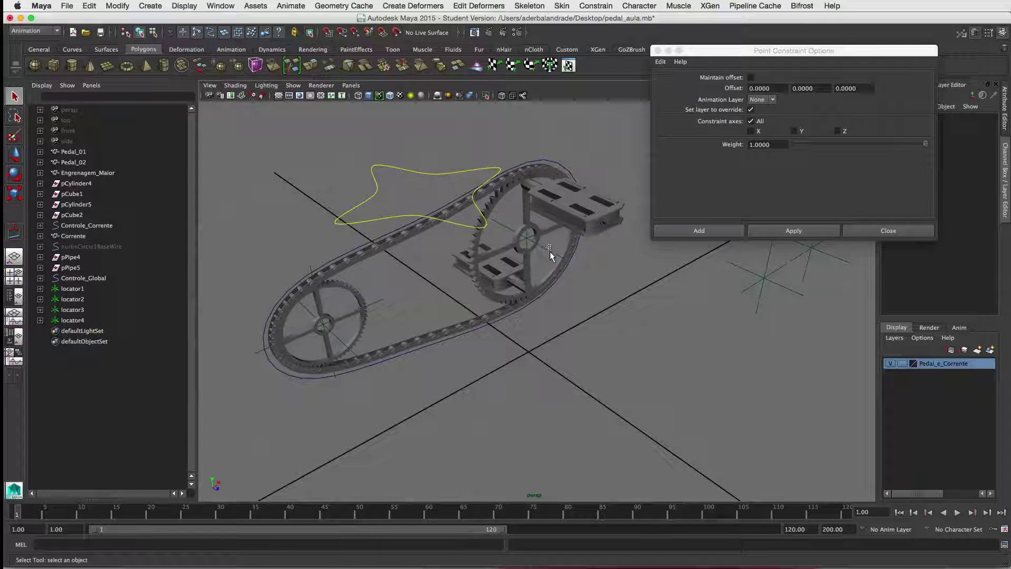
# Delete the point constraint node under locator2 and close the Point constraint options
pyautogui.click(549, 250)
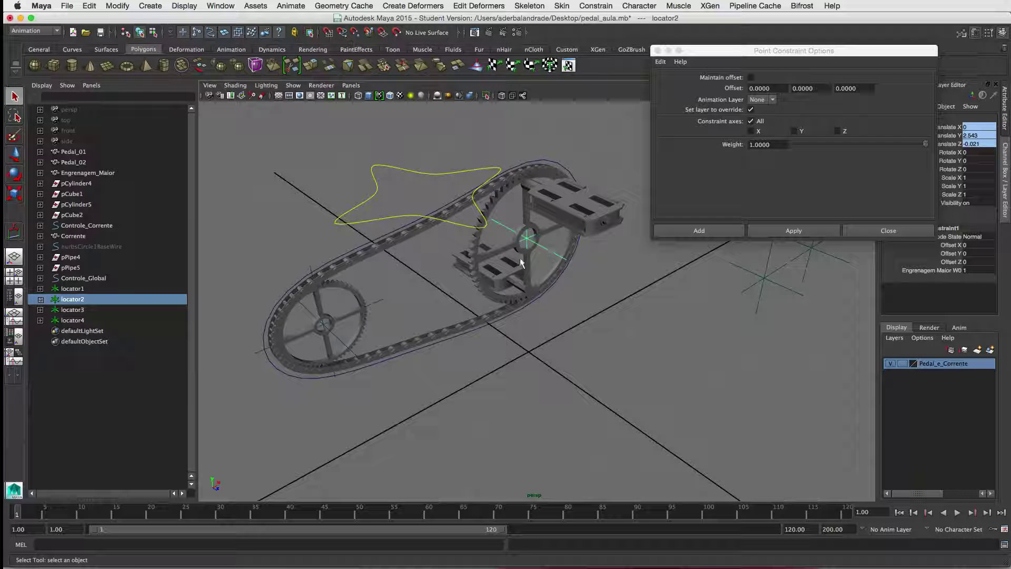
pyautogui.click(41, 299)
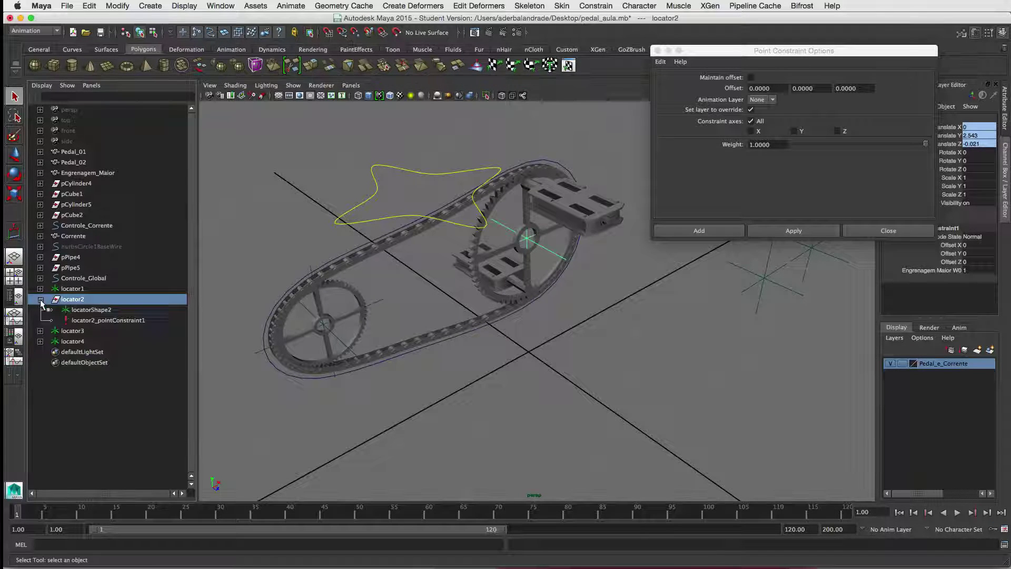
pyautogui.click(100, 320)
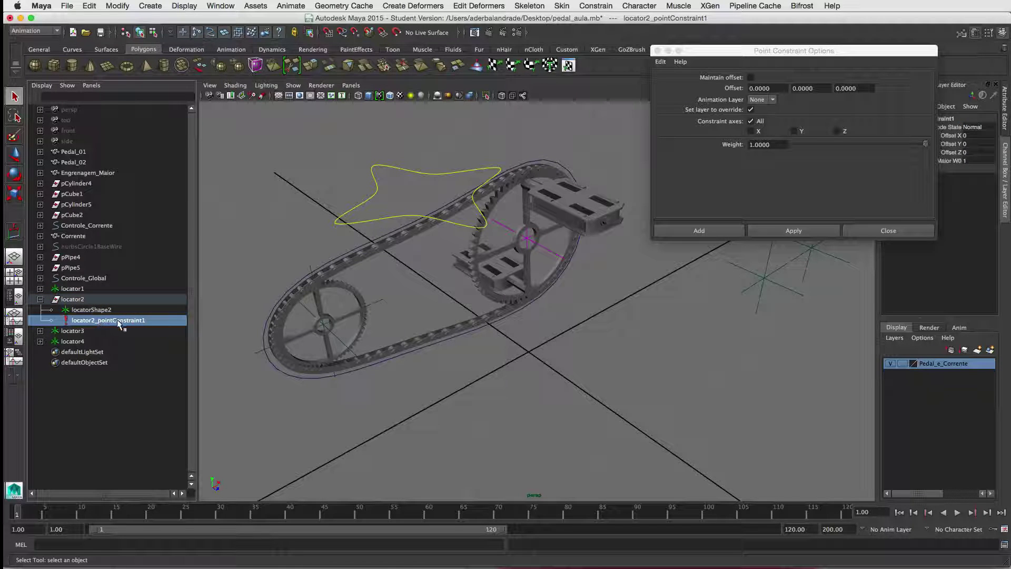
pyautogui.press('Delete')
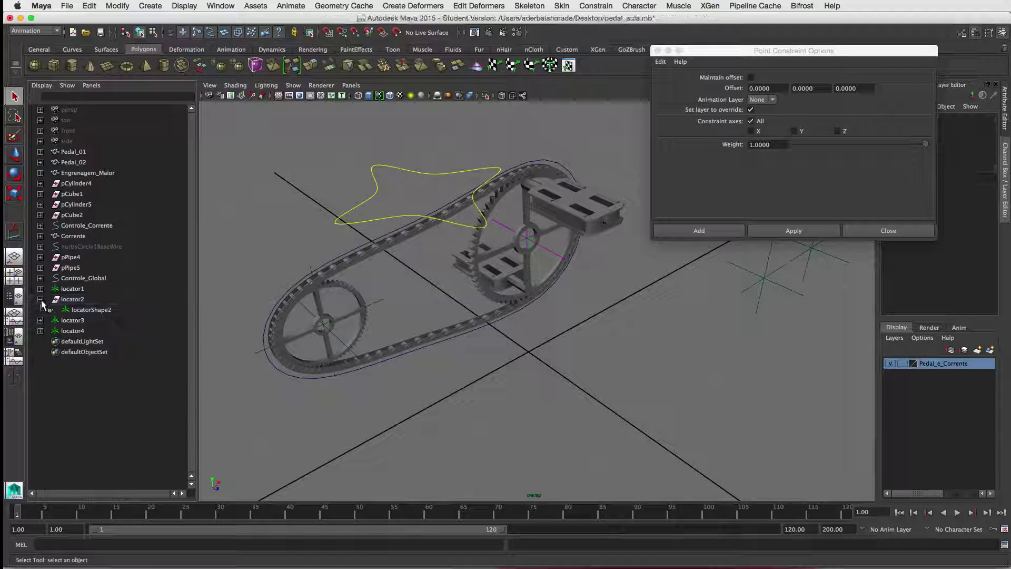
pyautogui.click(40, 300)
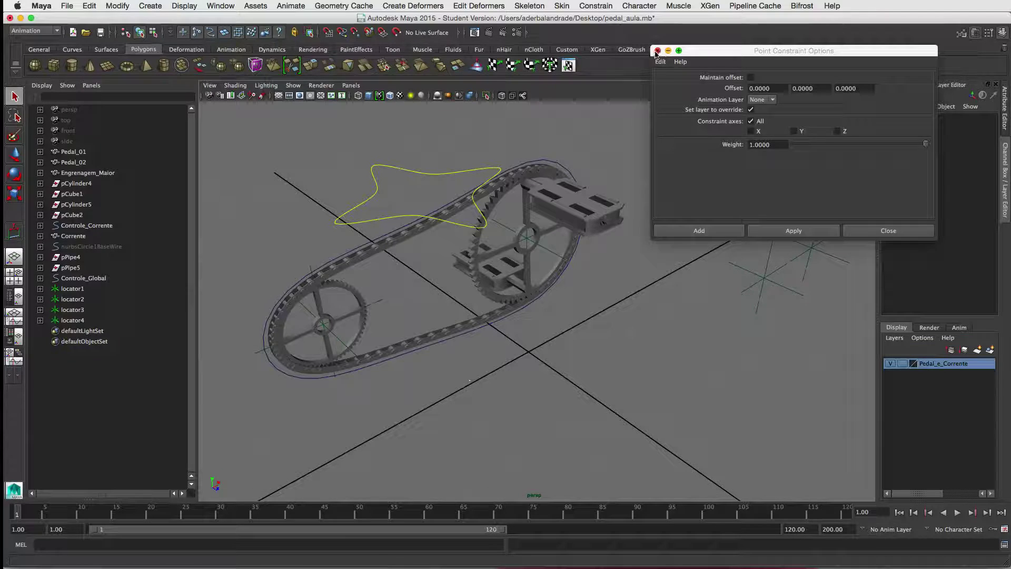
pyautogui.click(657, 51)
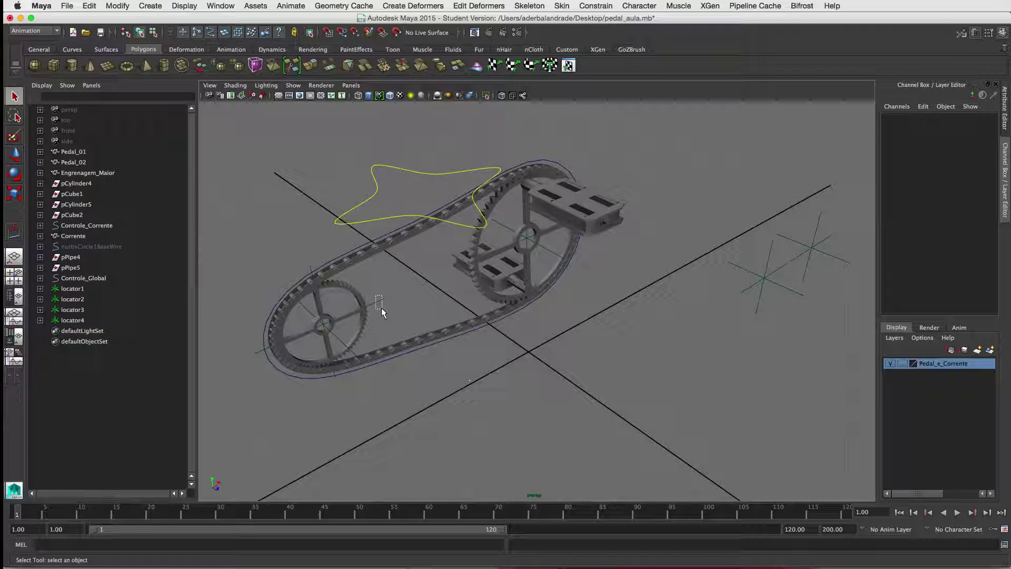
# Delete the history of locator1 and locator2 and freeze their transformations
pyautogui.click(381, 308)
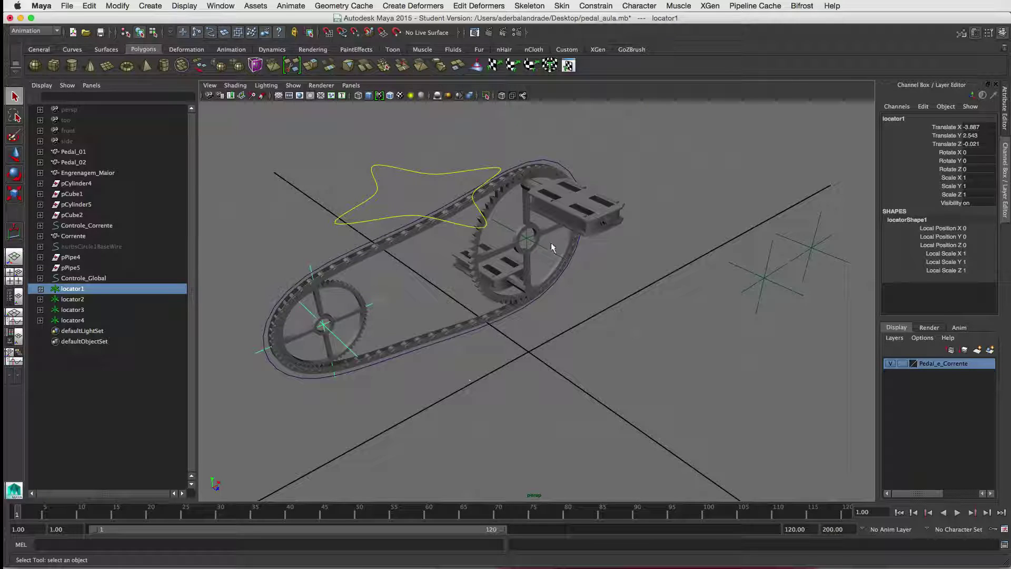
pyautogui.keyDown('shift'); pyautogui.click(540, 248); pyautogui.keyUp('shift')
pyautogui.click(89, 6)
pyautogui.moveTo(174, 128)
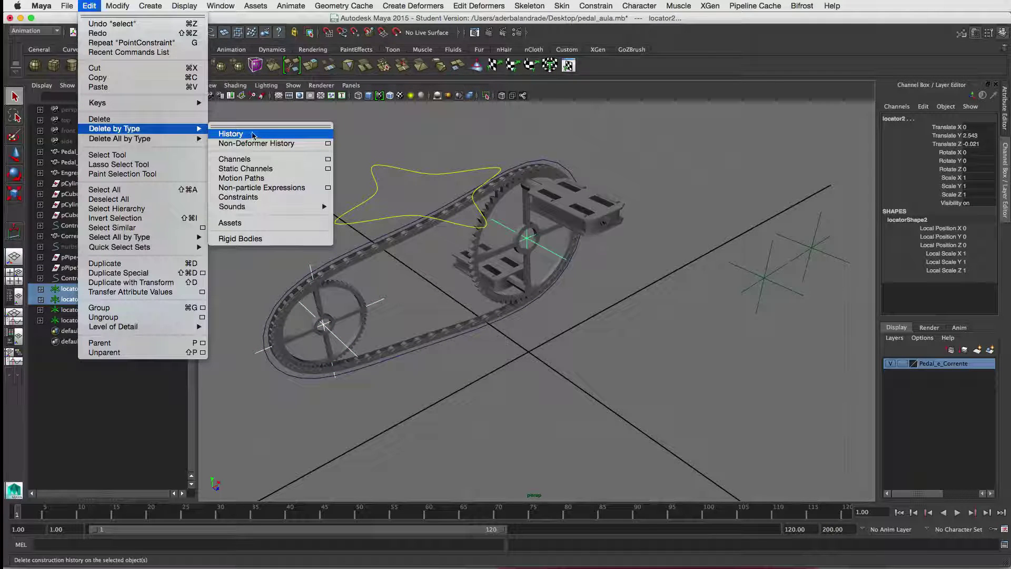
pyautogui.click(253, 135)
pyautogui.click(117, 6)
pyautogui.click(140, 42)
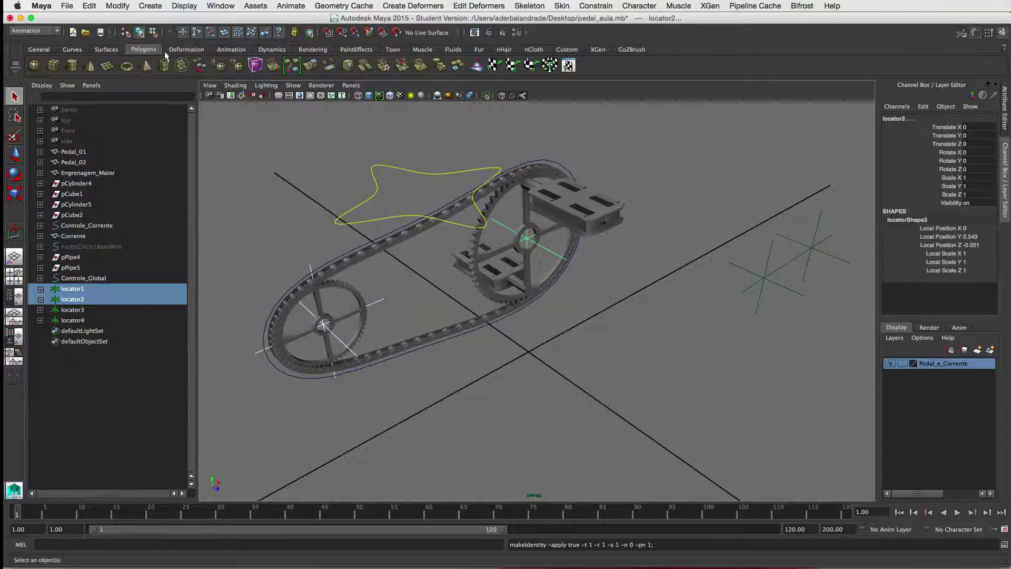
# Get close to the upper pedal and display the model's wireframe over the shading
pyautogui.click(617, 306)
pyautogui.moveTo(761, 292); pyautogui.dragTo(761, 292)
pyautogui.click(822, 253)
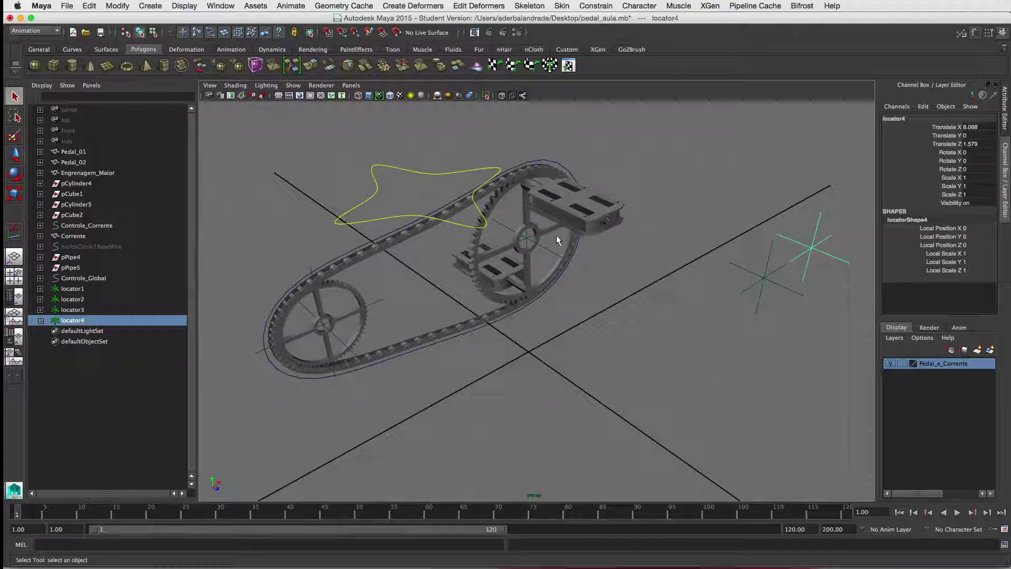
pyautogui.keyDown('alt'); pyautogui.moveTo(544, 264); pyautogui.dragTo(630, 334, button='right'); pyautogui.keyUp('alt')
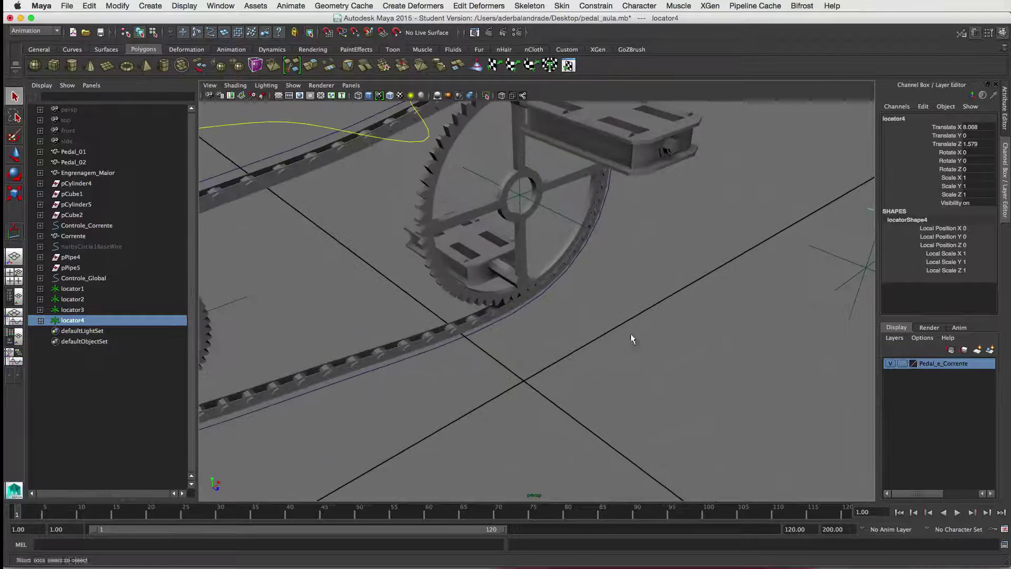
pyautogui.keyDown('alt'); pyautogui.moveTo(586, 334); pyautogui.dragTo(550, 400, button='middle'); pyautogui.keyUp('alt')
pyautogui.keyDown('alt'); pyautogui.moveTo(550, 400); pyautogui.dragTo(550, 318); pyautogui.keyUp('alt')
pyautogui.keyDown('alt'); pyautogui.moveTo(550, 318); pyautogui.dragTo(503, 350, button='middle'); pyautogui.keyUp('alt')
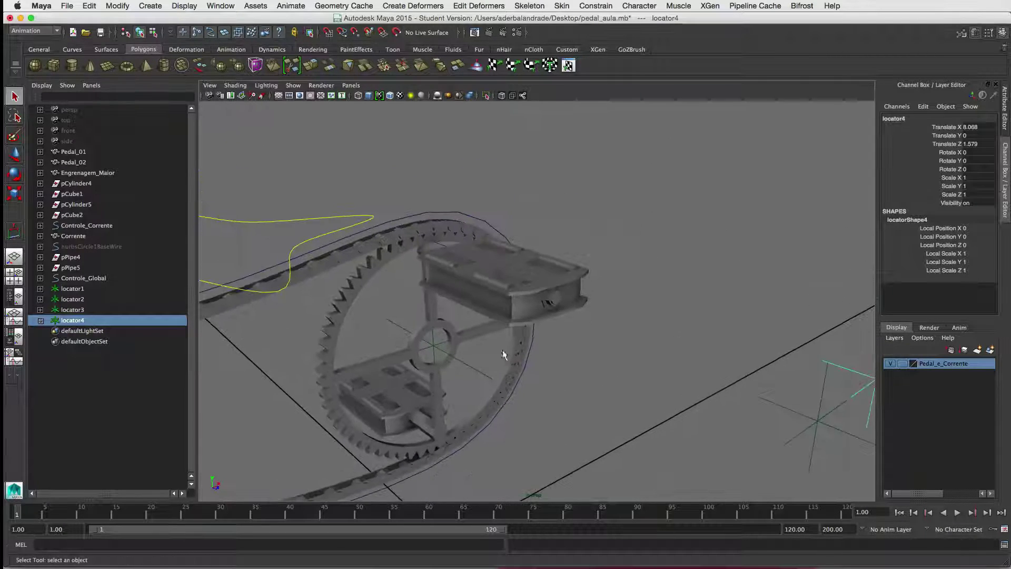
pyautogui.keyDown('alt'); pyautogui.moveTo(503, 350); pyautogui.dragTo(574, 386, button='right'); pyautogui.keyUp('alt')
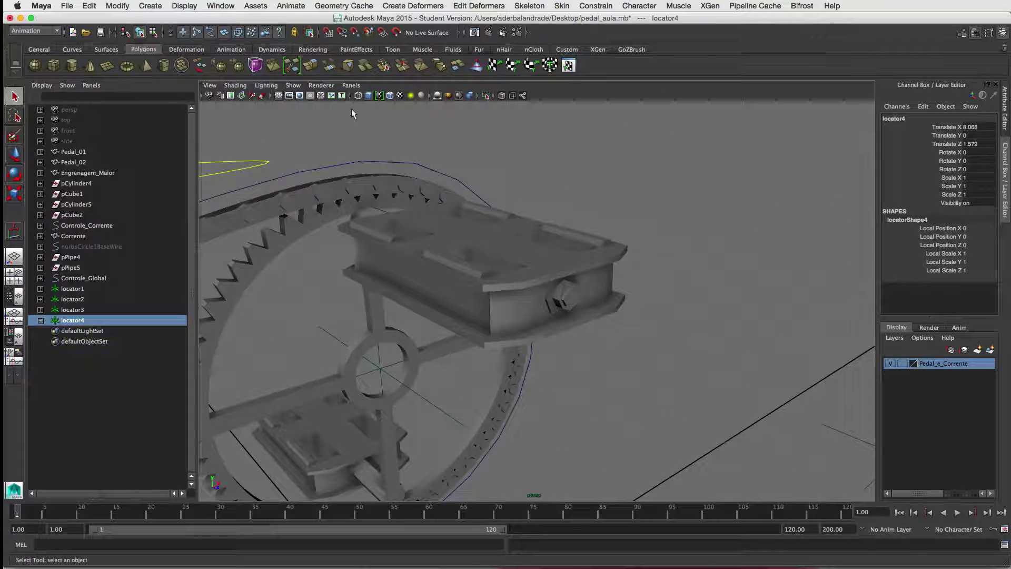
pyautogui.click(379, 96)
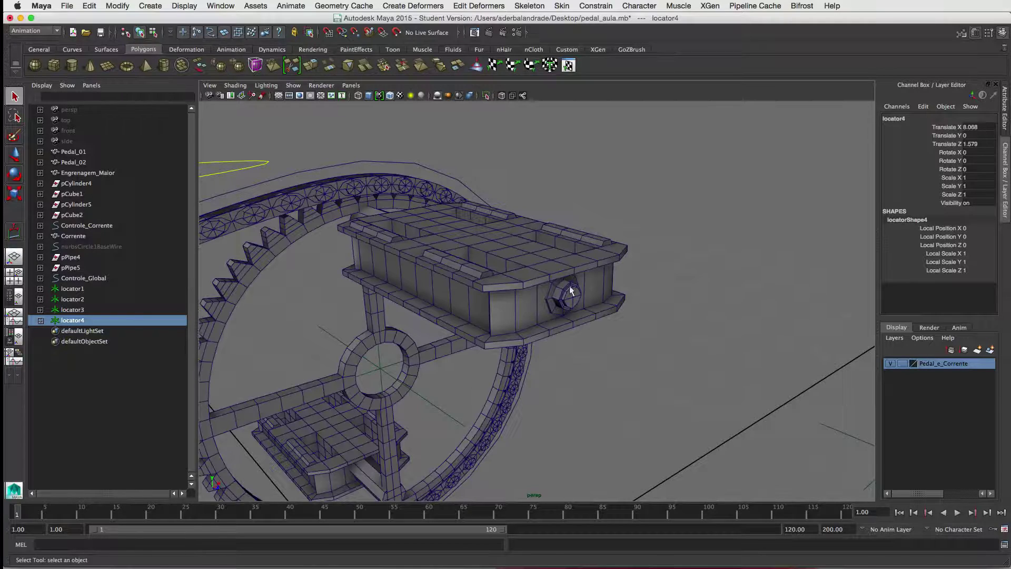
# Move locator3 onto the centre of the axle end at the upper pedal's outer side
pyautogui.keyDown('alt'); pyautogui.moveTo(579, 322); pyautogui.dragTo(492, 266, button='right'); pyautogui.keyUp('alt')
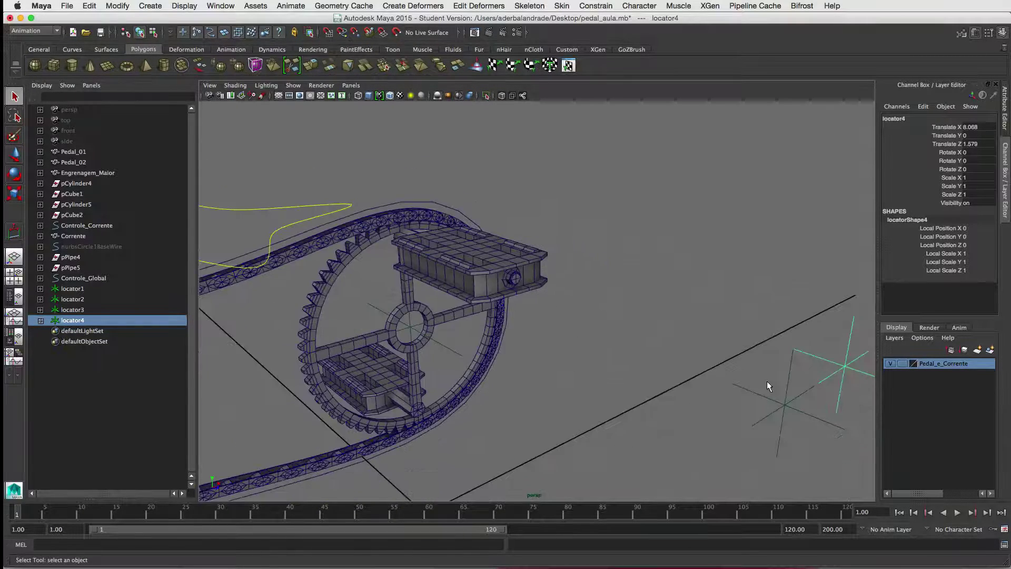
pyautogui.moveTo(767, 383); pyautogui.dragTo(790, 420)
pyautogui.press('w')
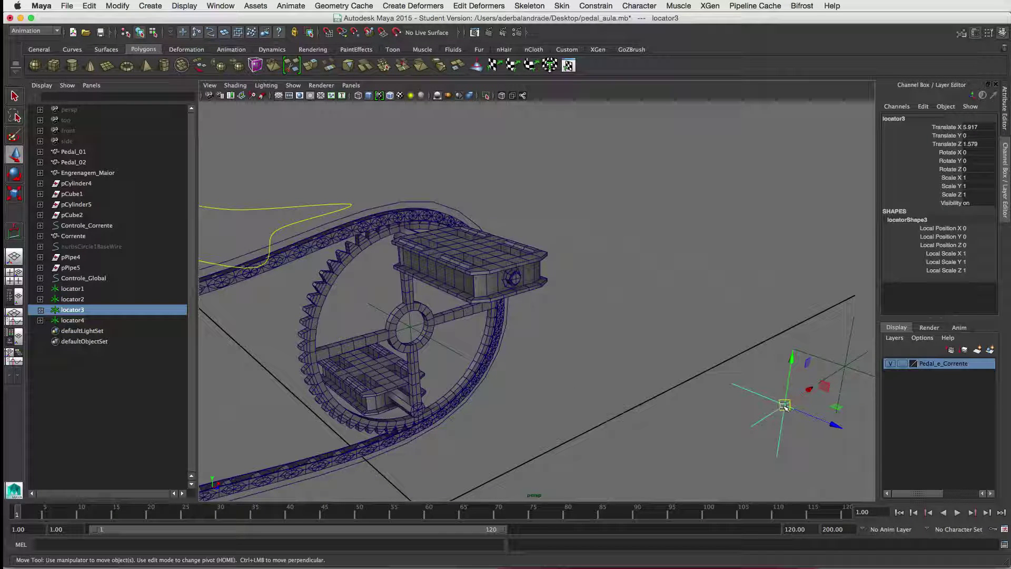
pyautogui.moveTo(784, 405); pyautogui.dragTo(516, 279)
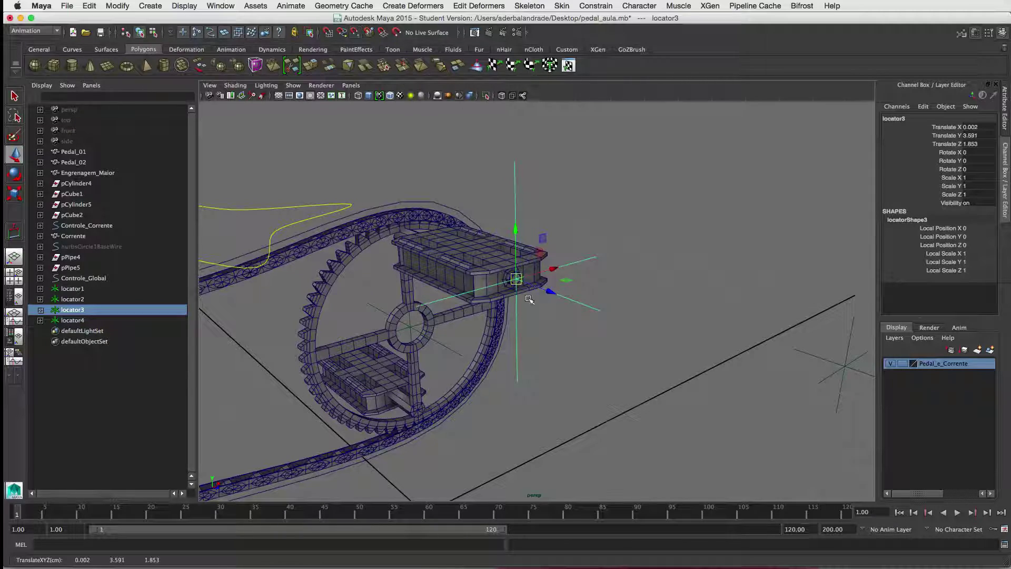
# Move locator4 onto the centre of the axle end at the lower pedal's outer side
pyautogui.keyDown('alt'); pyautogui.moveTo(526, 345); pyautogui.dragTo(499, 292); pyautogui.keyUp('alt')
pyautogui.keyDown('alt'); pyautogui.moveTo(477, 285); pyautogui.dragTo(453, 253, button='middle'); pyautogui.keyUp('alt')
pyautogui.click(474, 361)
pyautogui.keyDown('alt'); pyautogui.moveTo(450, 317); pyautogui.dragTo(450, 318); pyautogui.keyUp('alt')
pyautogui.moveTo(555, 402); pyautogui.dragTo(571, 320)
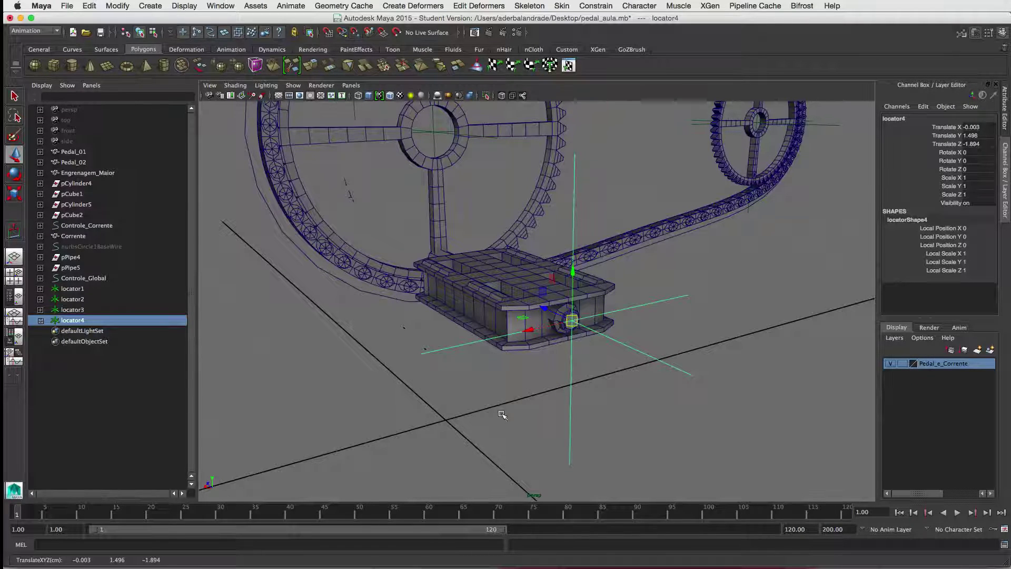
# Select the two pedal locators, locator4 and locator3, and freeze their transformations
pyautogui.keyDown('alt'); pyautogui.moveTo(515, 428); pyautogui.dragTo(447, 315); pyautogui.keyUp('alt')
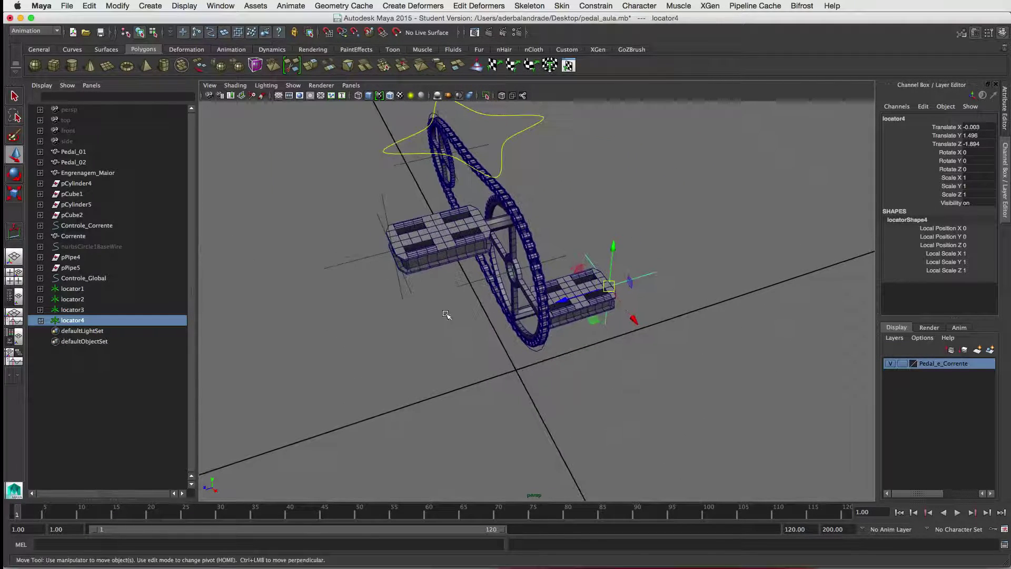
pyautogui.click(662, 245)
pyautogui.click(627, 282)
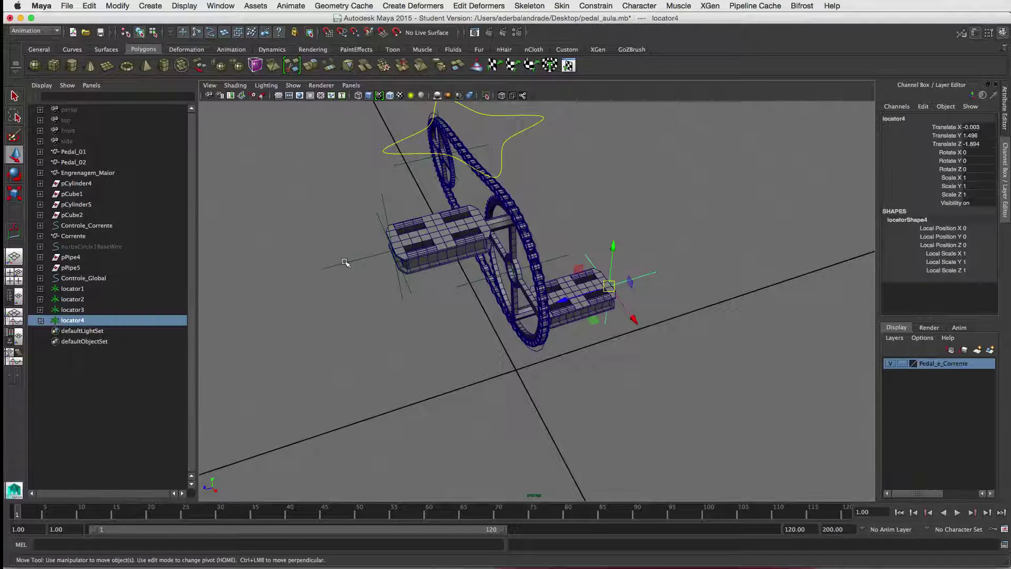
pyautogui.keyDown('shift'); pyautogui.click(349, 264); pyautogui.keyUp('shift')
pyautogui.press('f')
pyautogui.click(117, 5)
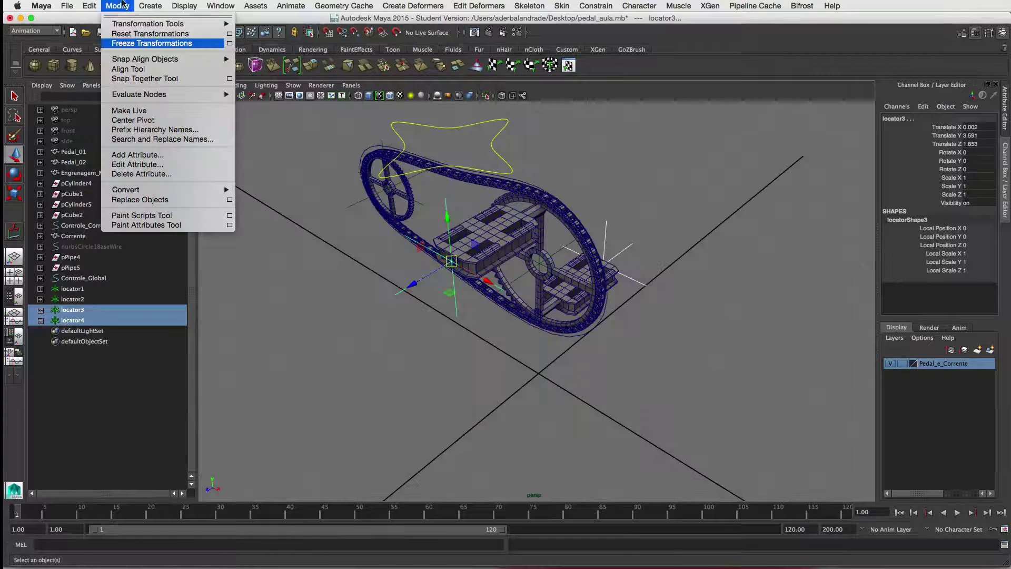
pyautogui.click(127, 46)
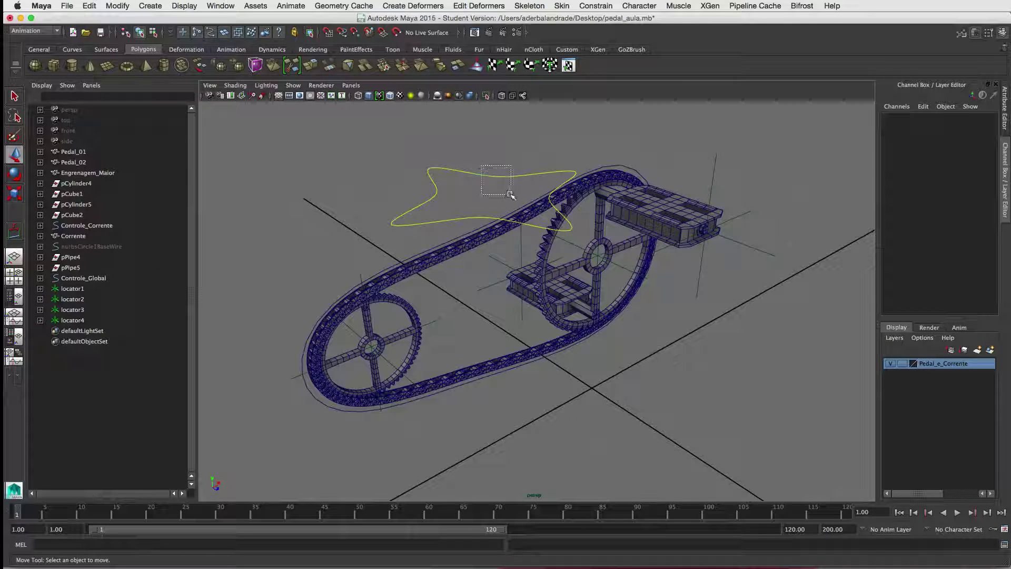
# Try moving the Controle_Global curve along X, undo the moves and deselect the curve
pyautogui.click(486, 174)
pyautogui.moveTo(510, 190); pyautogui.dragTo(375, 217)
pyautogui.press('z')
pyautogui.press('z')
pyautogui.press('z')
pyautogui.press('z')
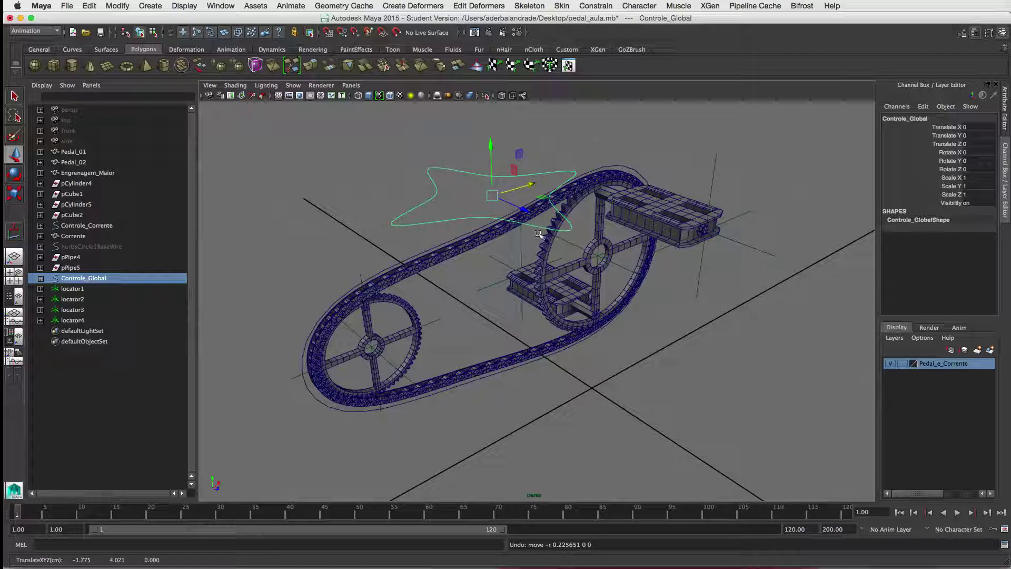
pyautogui.keyDown('alt'); pyautogui.moveTo(470, 253); pyautogui.dragTo(442, 307); pyautogui.keyUp('alt')
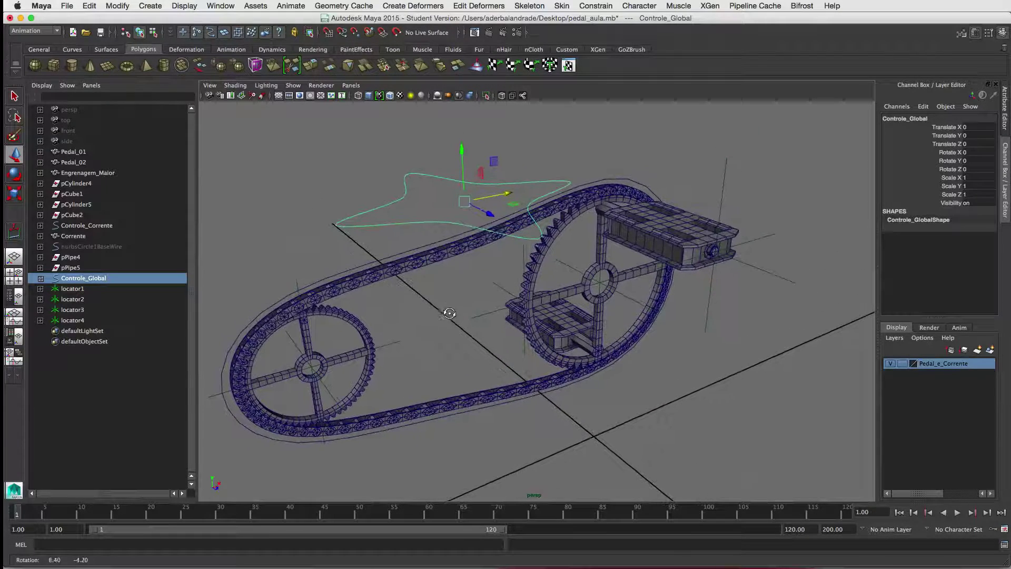
pyautogui.click(501, 181)
pyautogui.click(493, 179)
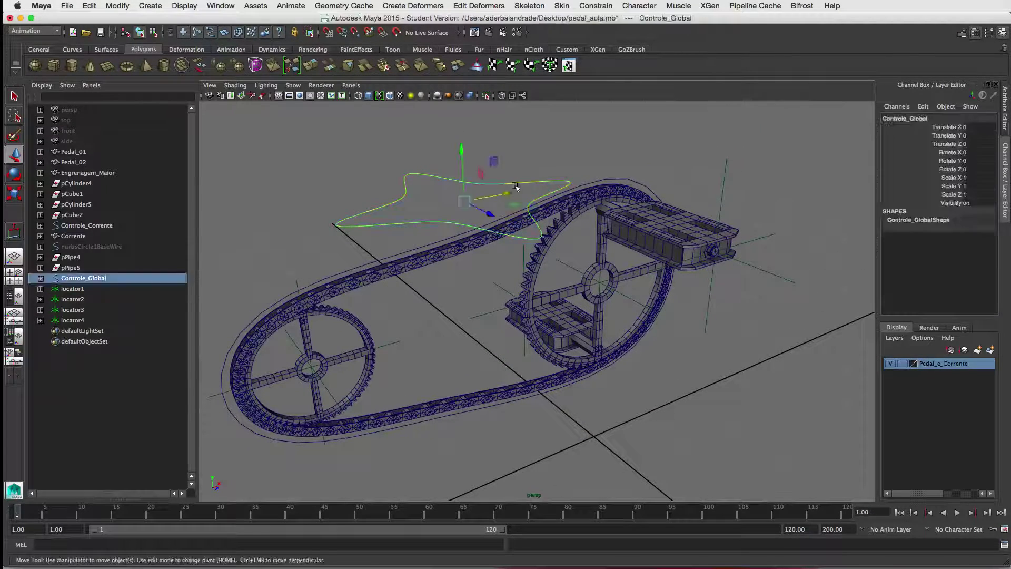
pyautogui.moveTo(505, 194); pyautogui.dragTo(477, 195)
pyautogui.click(625, 411)
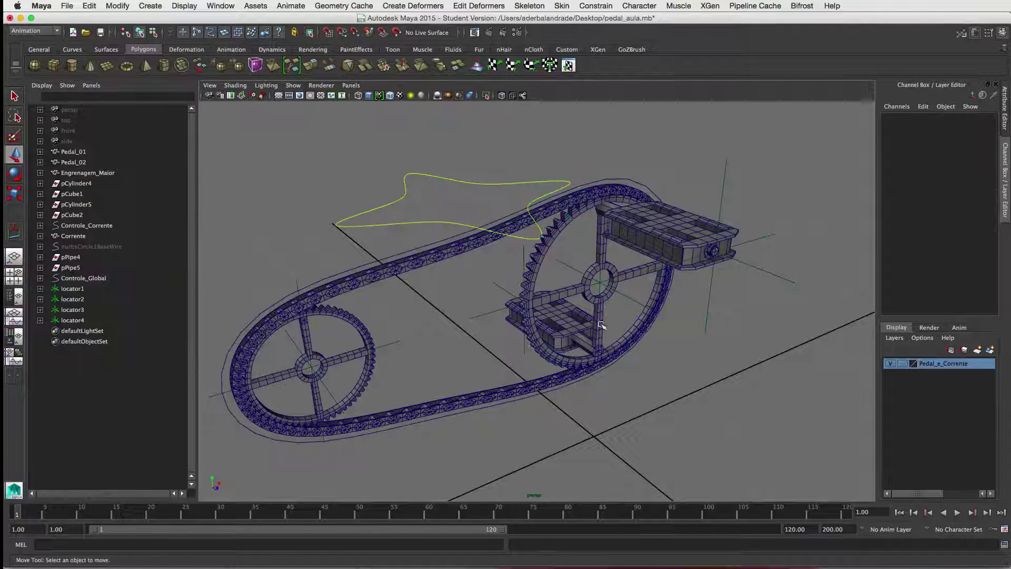
# Select the large gear and switch to the text editor to review the rotation formula and its radius term r
pyautogui.click(598, 253)
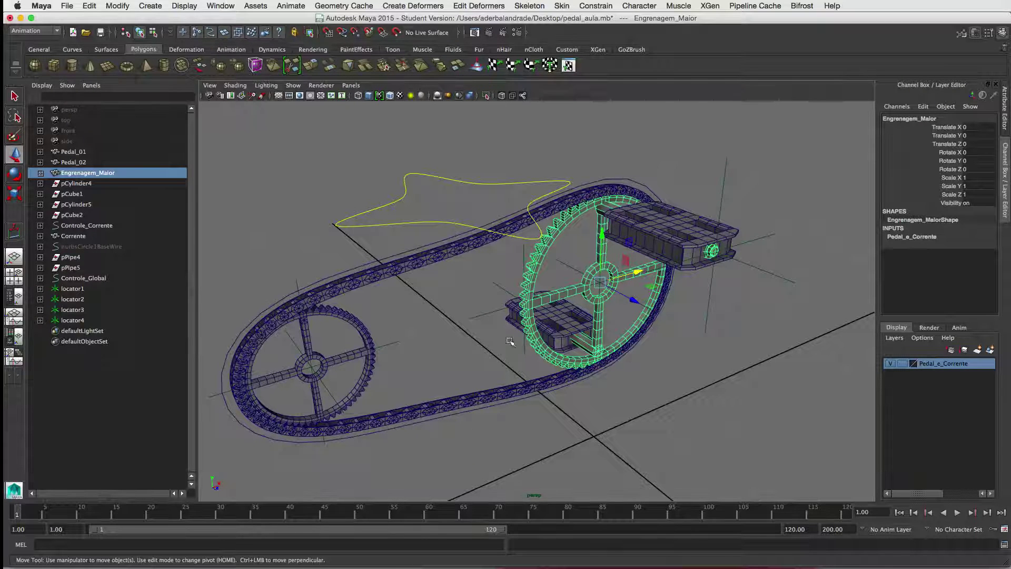
pyautogui.click(332, 568)
pyautogui.moveTo(332, 568); pyautogui.dragTo(365, 387)
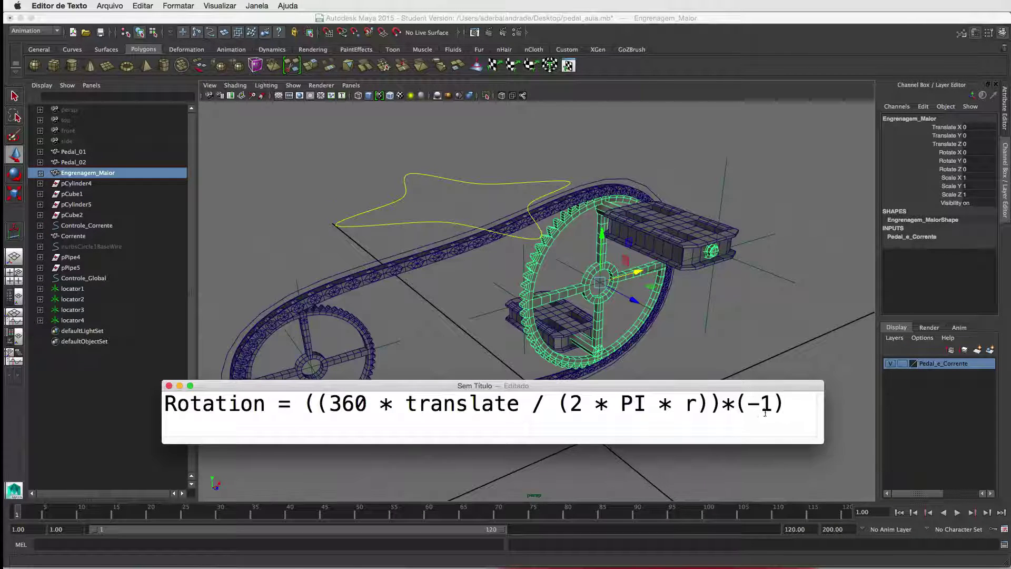
pyautogui.moveTo(665, 386); pyautogui.dragTo(670, 375)
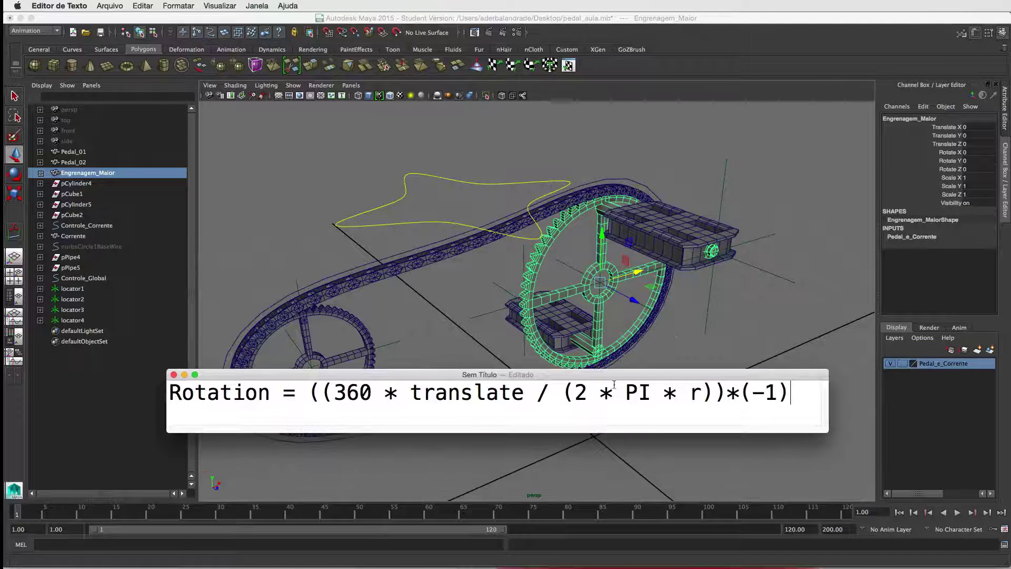
pyautogui.doubleClick(695, 393)
pyautogui.click(622, 397)
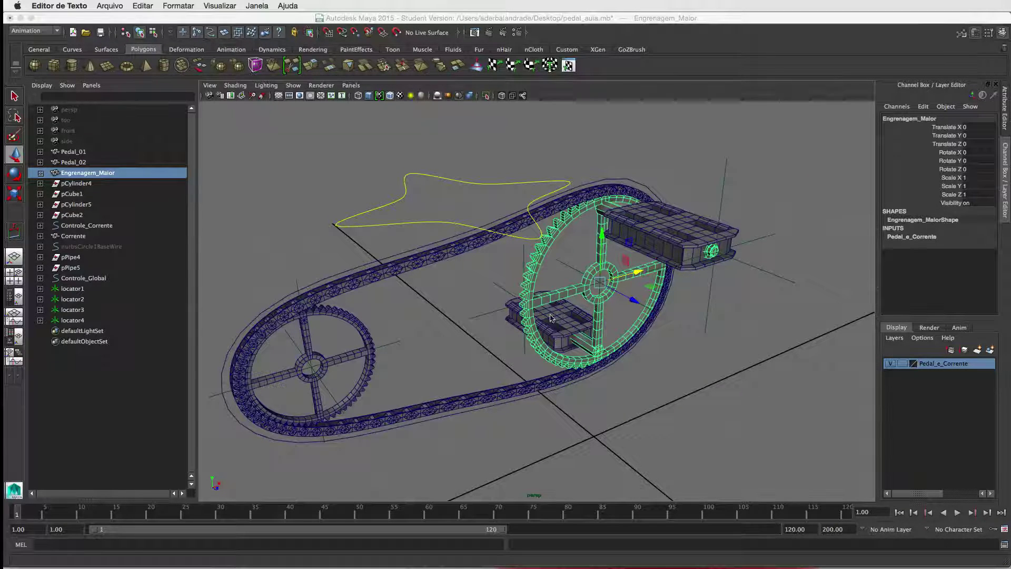
# Isolate the large gear together with locator2 at its centre in the viewport and frame them
pyautogui.scroll(5, 607, 324)
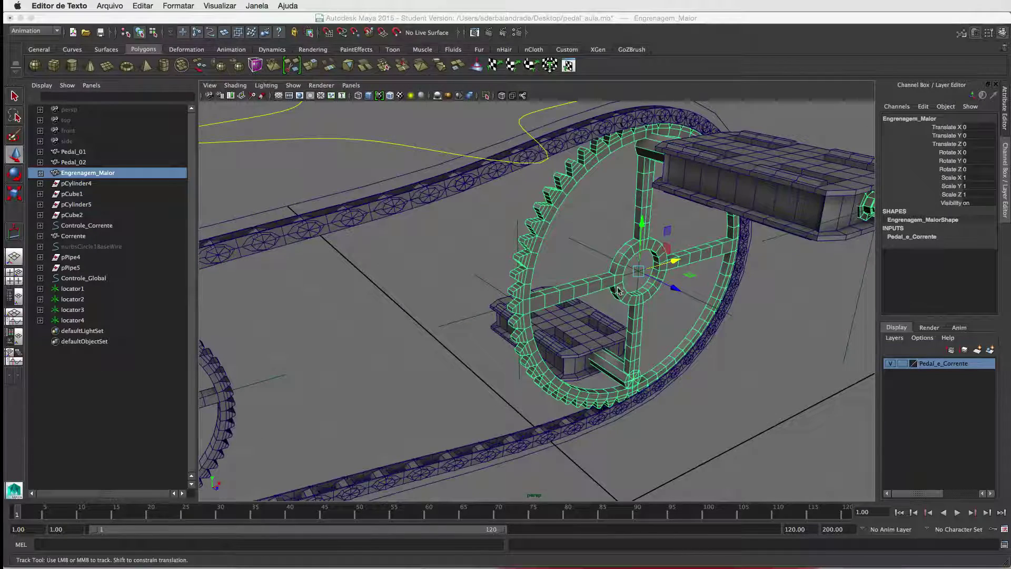
pyautogui.keyDown('alt'); pyautogui.moveTo(627, 327); pyautogui.dragTo(503, 256, button='middle'); pyautogui.keyUp('alt')
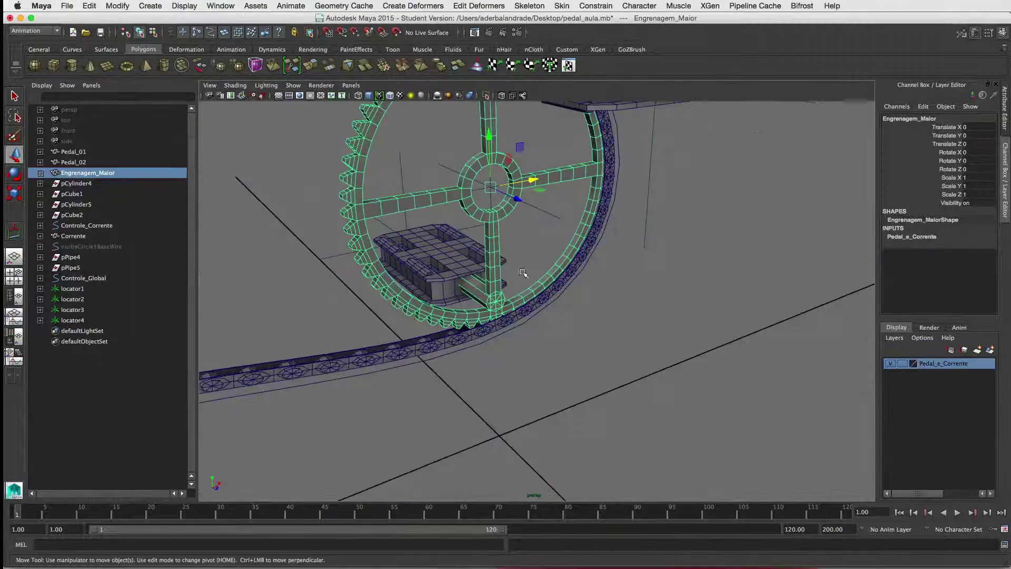
pyautogui.keyDown('alt'); pyautogui.moveTo(517, 359); pyautogui.dragTo(492, 280, button='right'); pyautogui.keyUp('alt')
pyautogui.keyDown('alt'); pyautogui.moveTo(492, 279); pyautogui.dragTo(522, 340, button='middle'); pyautogui.keyUp('alt')
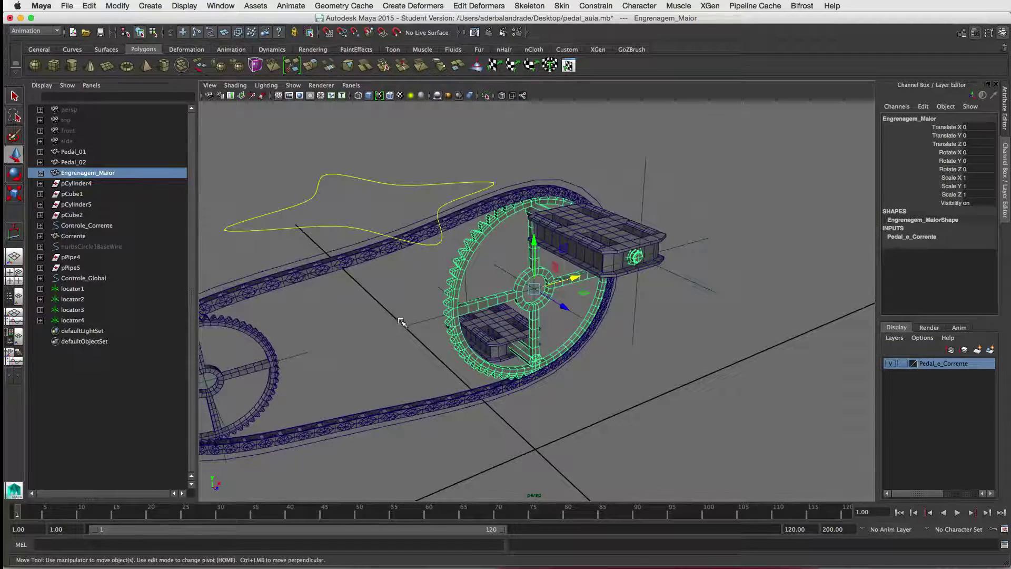
pyautogui.click(436, 307)
pyautogui.click(573, 310)
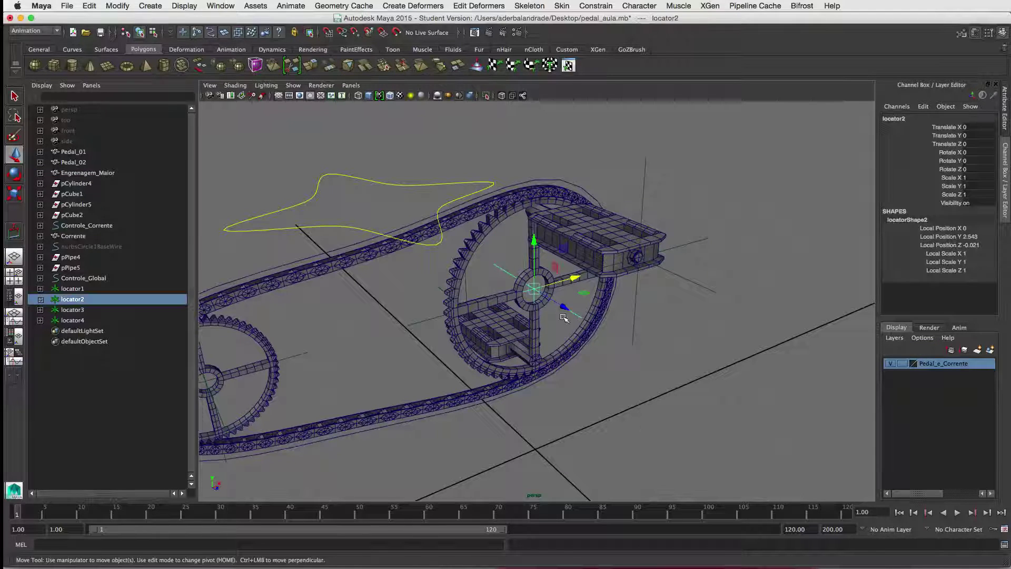
pyautogui.keyDown('shift'); pyautogui.click(473, 252); pyautogui.keyUp('shift')
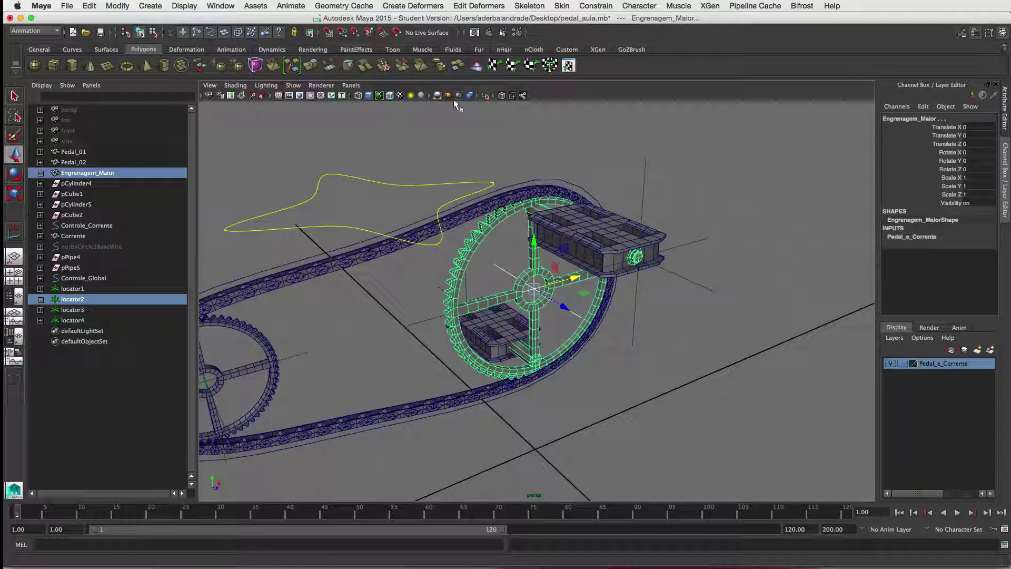
pyautogui.click(486, 95)
pyautogui.press('f')
# Measure the gear's radius with the Distance Tool from locator2 to a tooth tip on the outer edge, and show all objects again
pyautogui.click(150, 6)
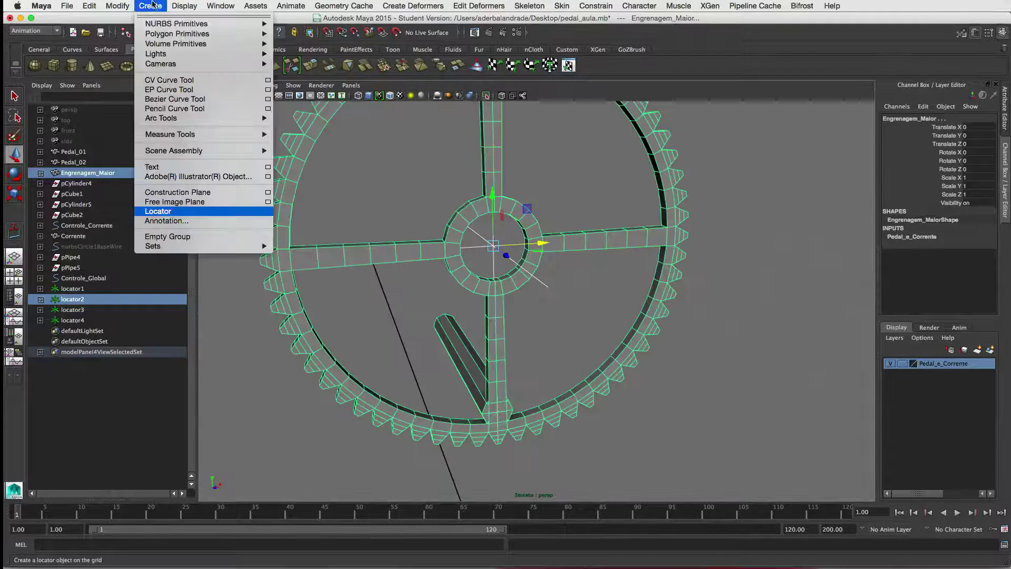
pyautogui.moveTo(165, 134)
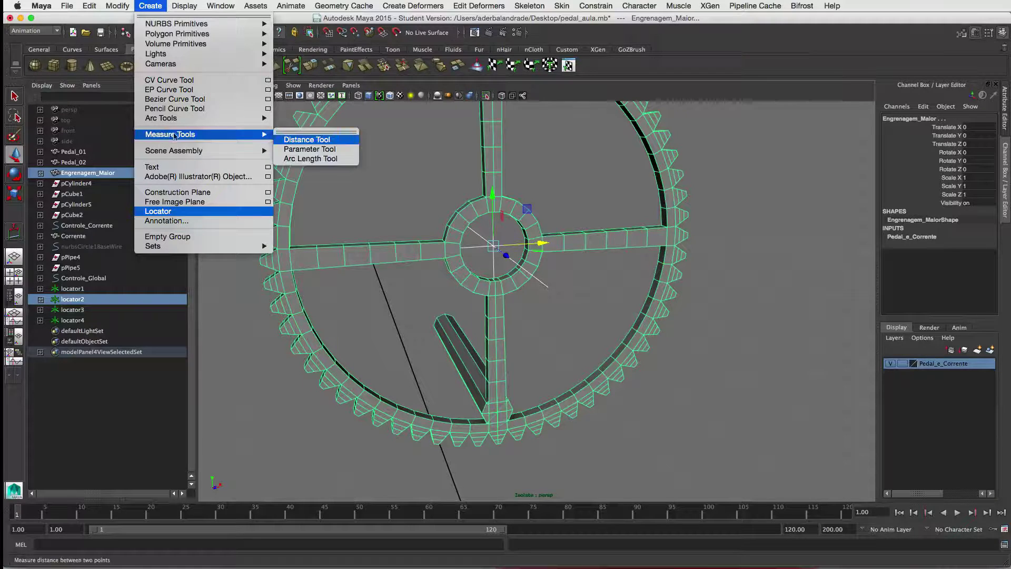
pyautogui.click(329, 140)
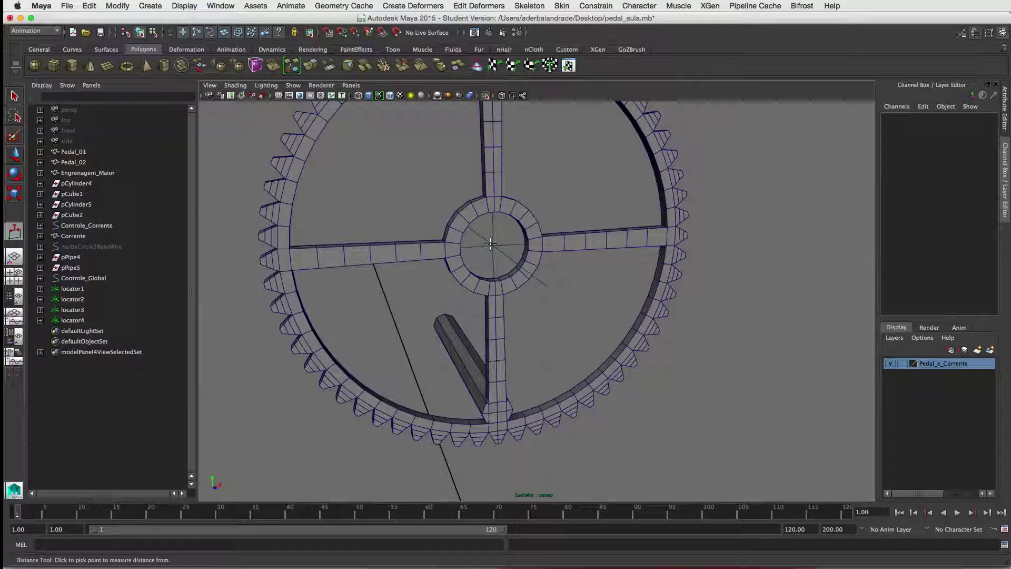
pyautogui.click(493, 246)
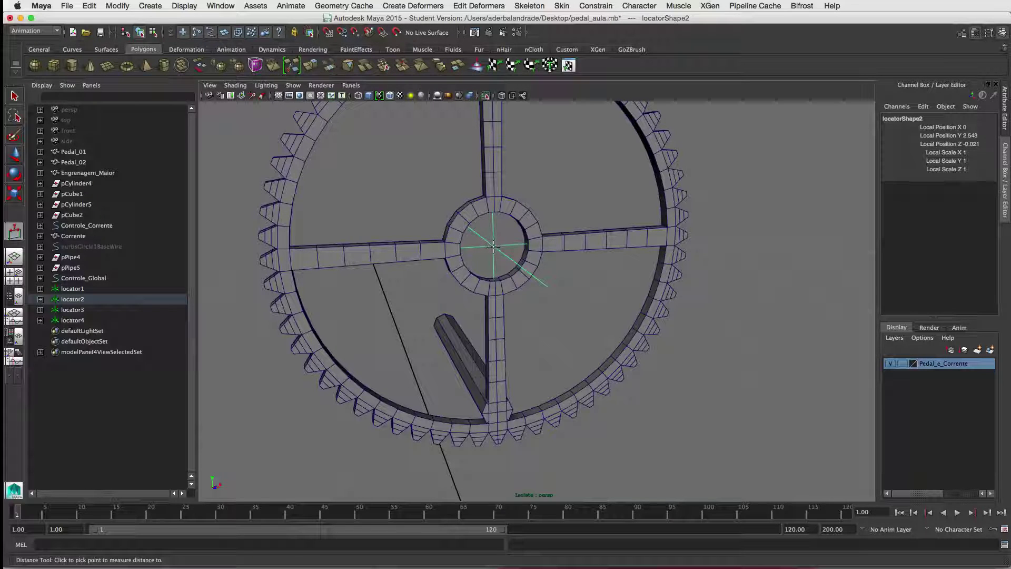
pyautogui.click(688, 234)
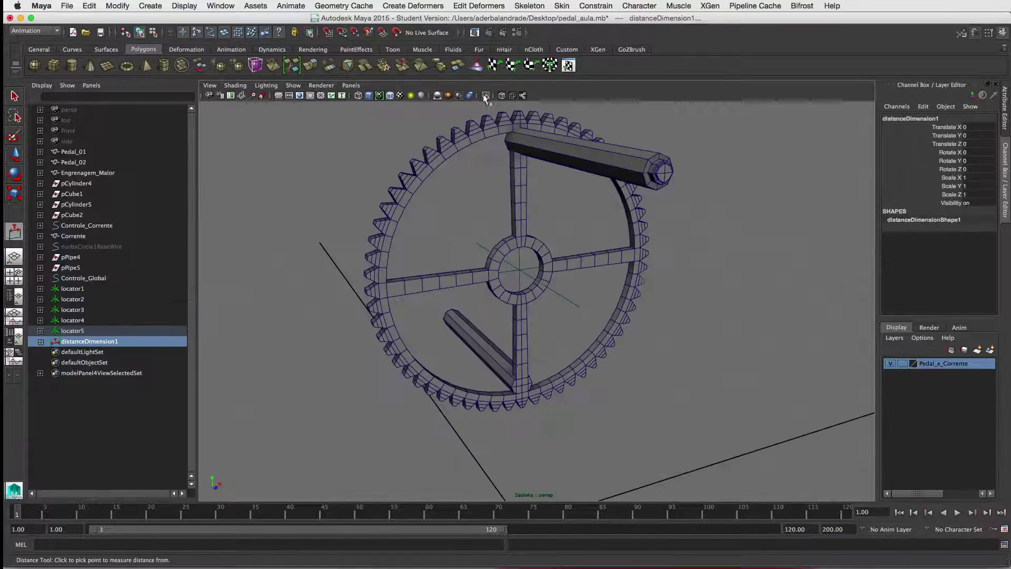
pyautogui.click(486, 96)
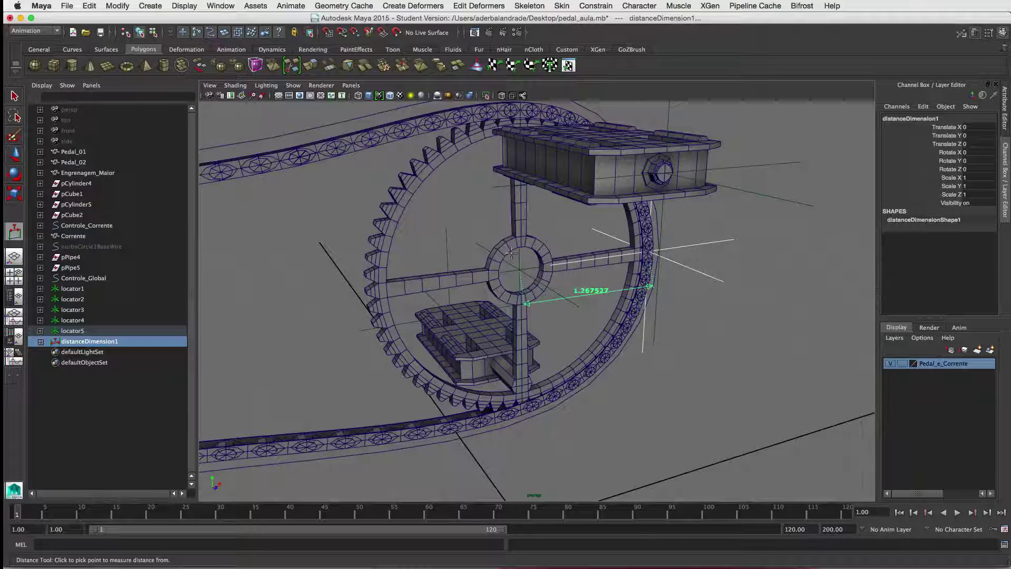
pyautogui.keyDown('alt'); pyautogui.moveTo(531, 309); pyautogui.dragTo(637, 260); pyautogui.keyUp('alt')
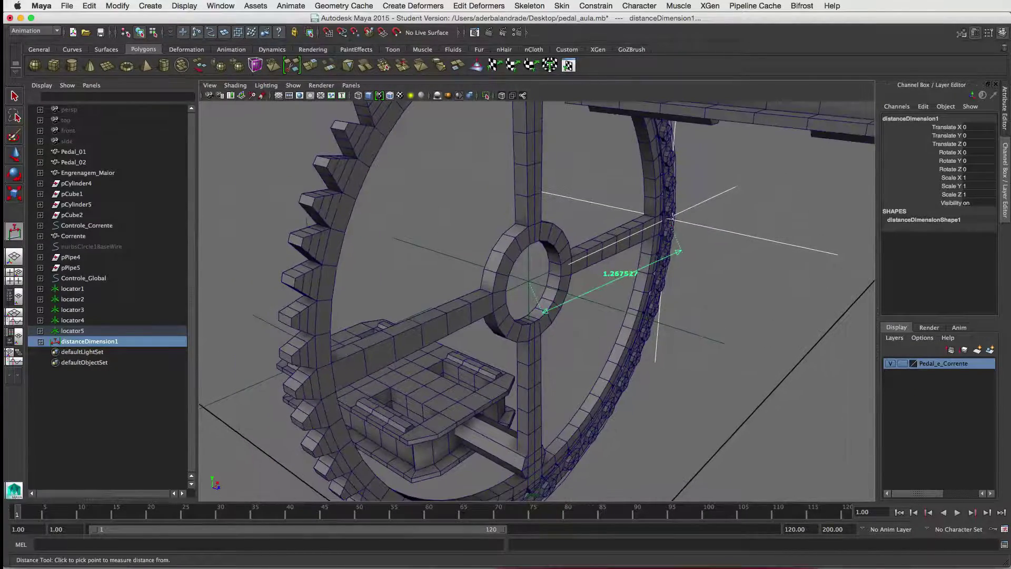
pyautogui.keyDown('alt'); pyautogui.moveTo(674, 218); pyautogui.dragTo(574, 285); pyautogui.keyUp('alt')
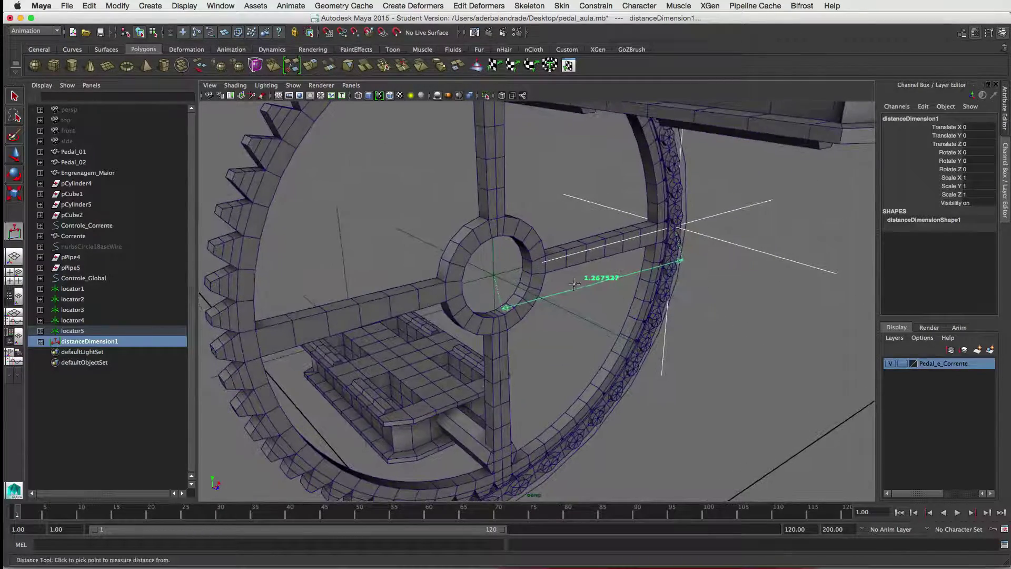
pyautogui.keyDown('alt'); pyautogui.moveTo(574, 284); pyautogui.dragTo(582, 299, button='right'); pyautogui.keyUp('alt')
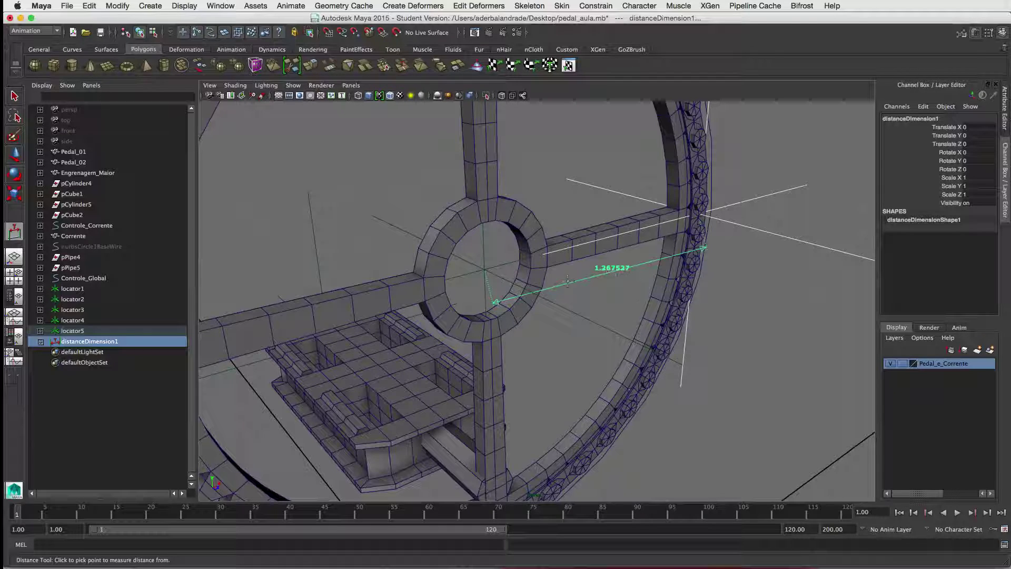
pyautogui.keyDown('alt'); pyautogui.moveTo(597, 303); pyautogui.dragTo(548, 312); pyautogui.keyUp('alt')
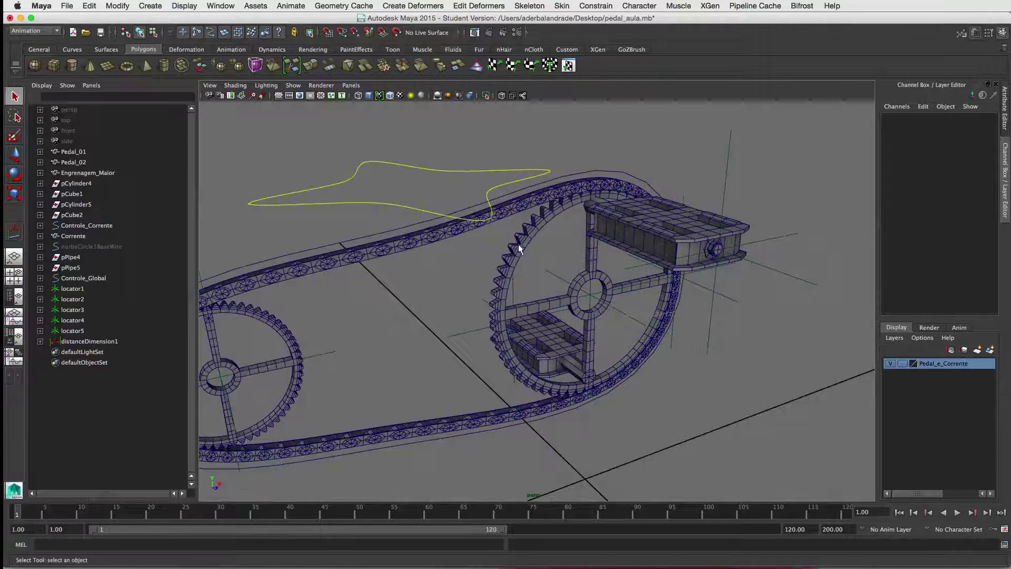
# Select the large gear and start a new expression named Movimento in the Expression Editor
pyautogui.click(519, 247)
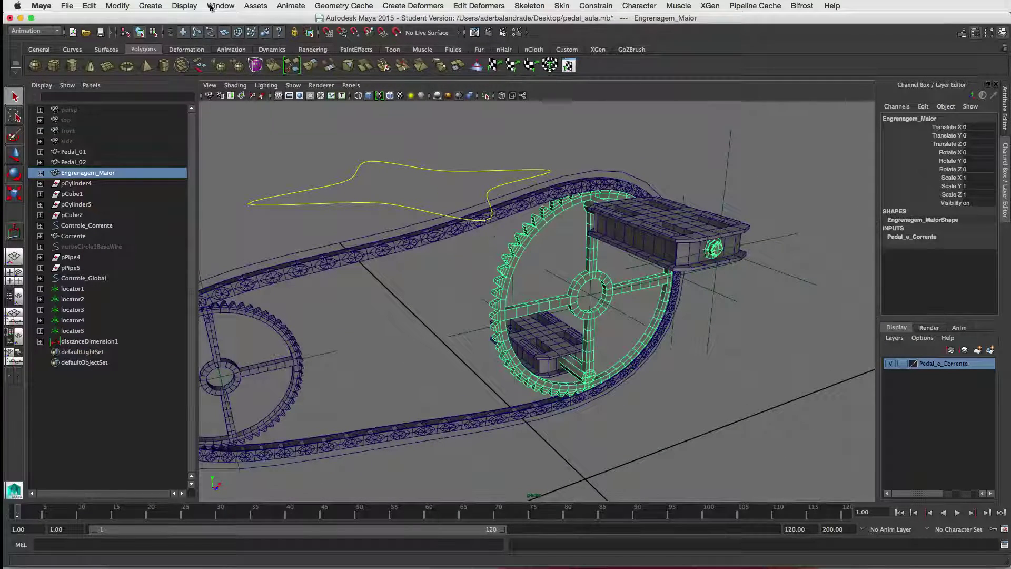
pyautogui.click(228, 6)
pyautogui.moveTo(231, 46)
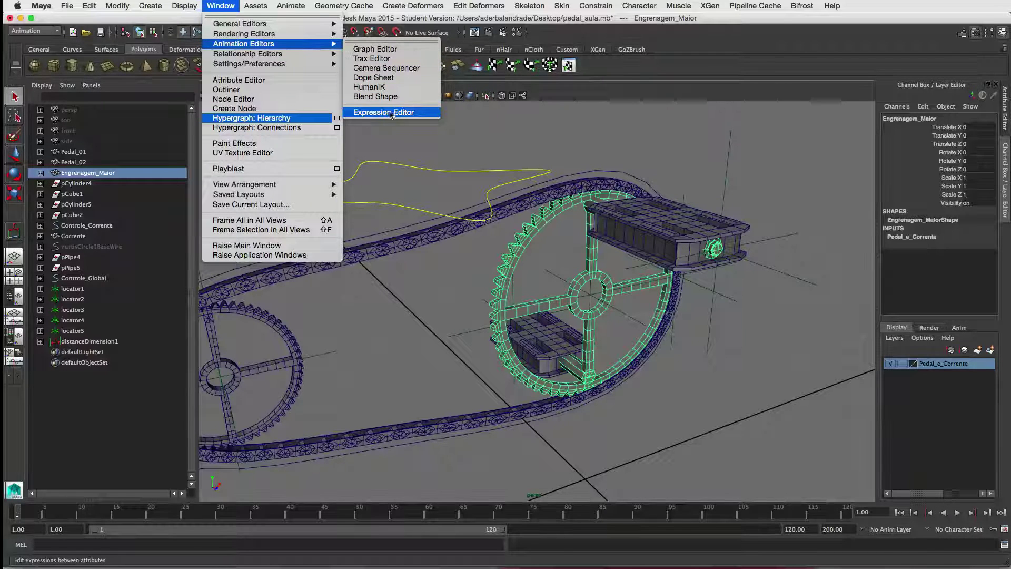
pyautogui.click(420, 112)
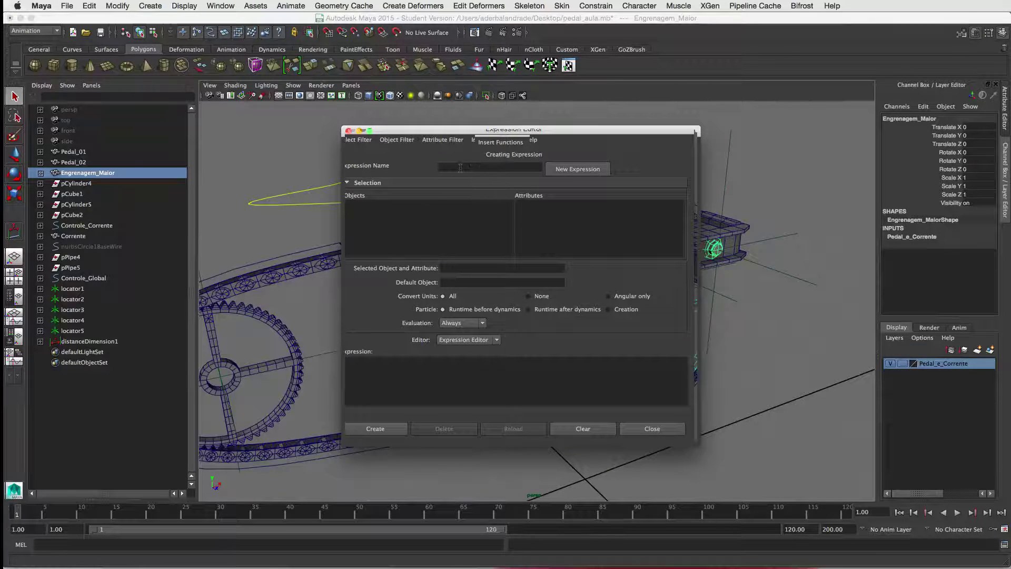
pyautogui.write('Movimento')
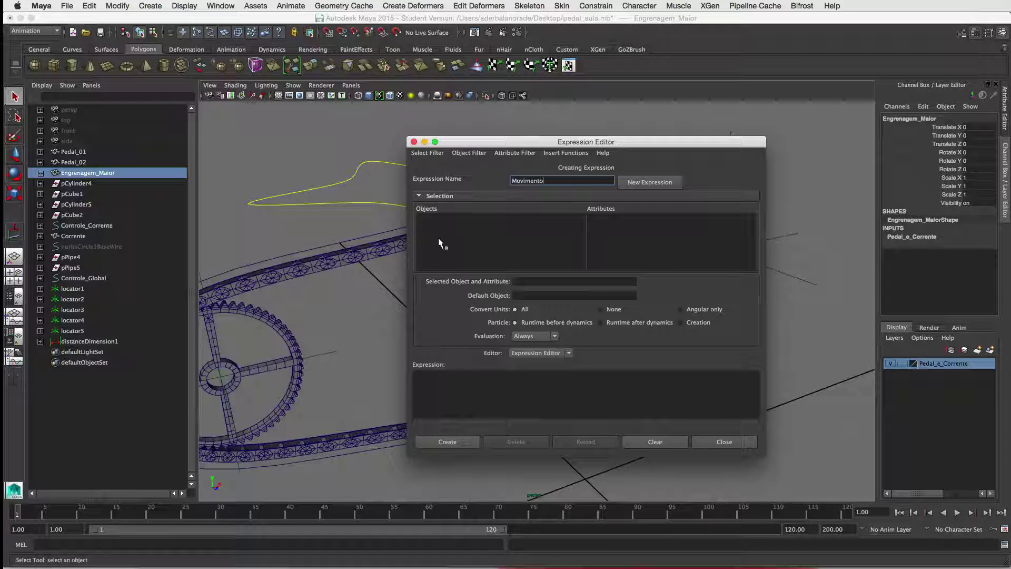
# List the expression targets by object/attribute name and choose the rotateZ attribute of Engrenagem_Maior
pyautogui.click(428, 153)
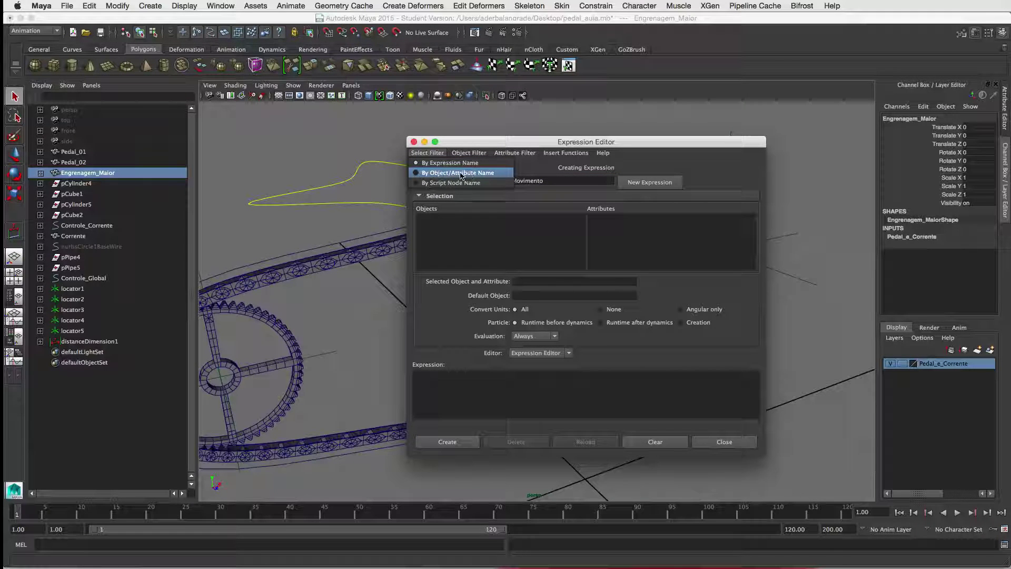
pyautogui.click(460, 174)
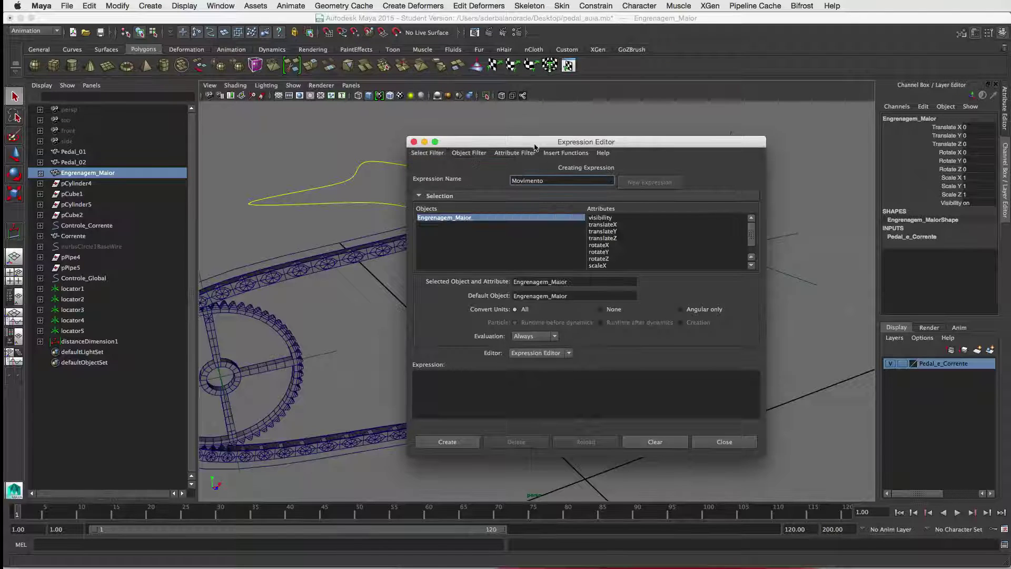
pyautogui.moveTo(534, 143); pyautogui.dragTo(519, 128)
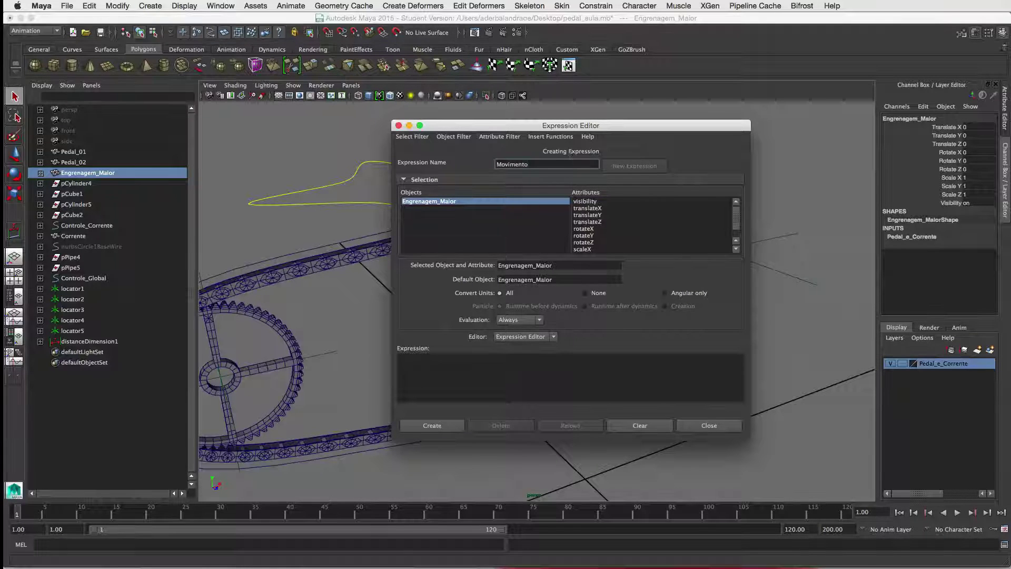
pyautogui.moveTo(592, 127); pyautogui.dragTo(645, 148)
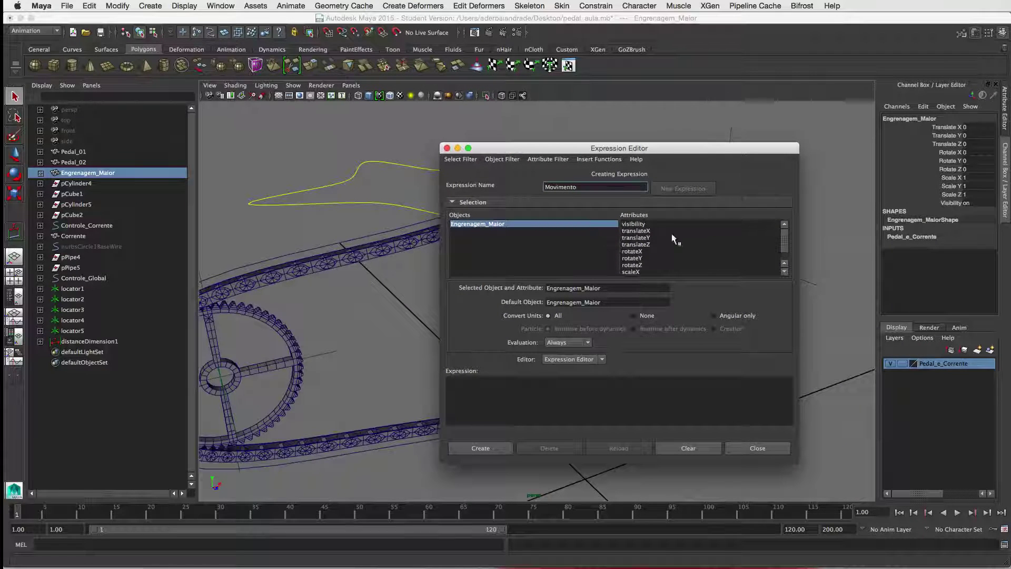
pyautogui.click(647, 264)
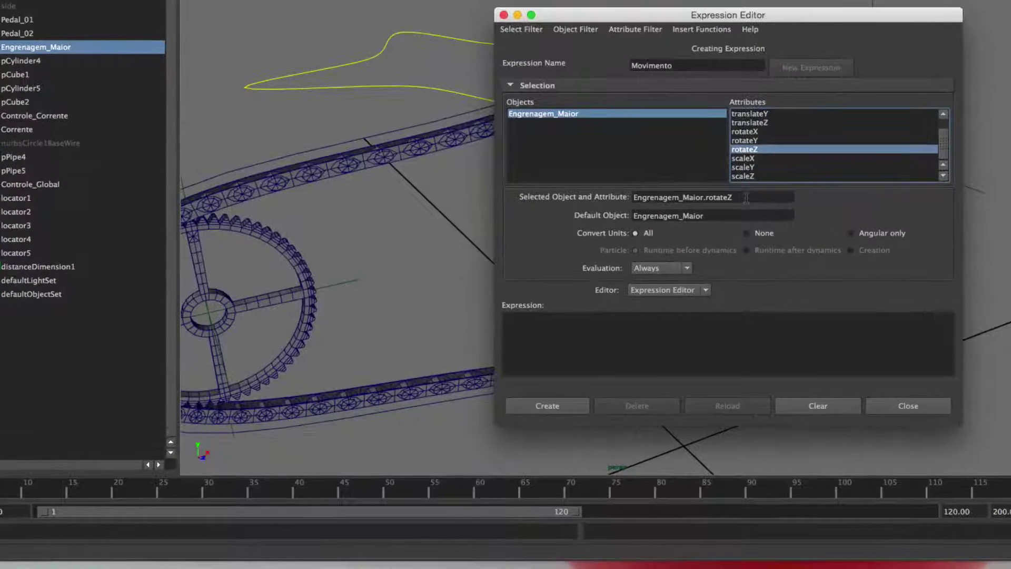
# Copy the attribute name Engrenagem_Maior.rotateZ into the expression text
pyautogui.moveTo(743, 197); pyautogui.dragTo(632, 197)
pyautogui.press('super+c')
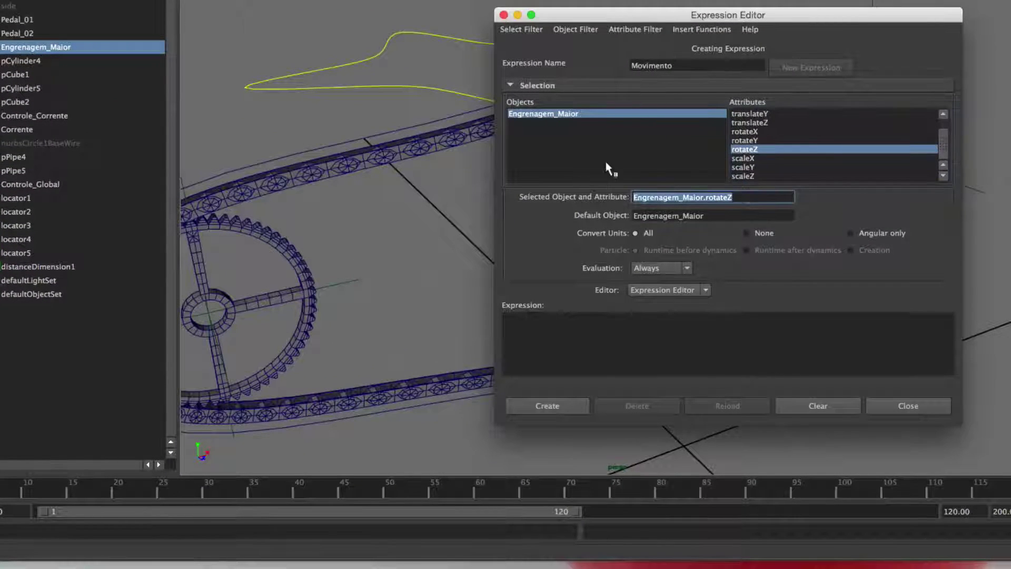
pyautogui.click(526, 320)
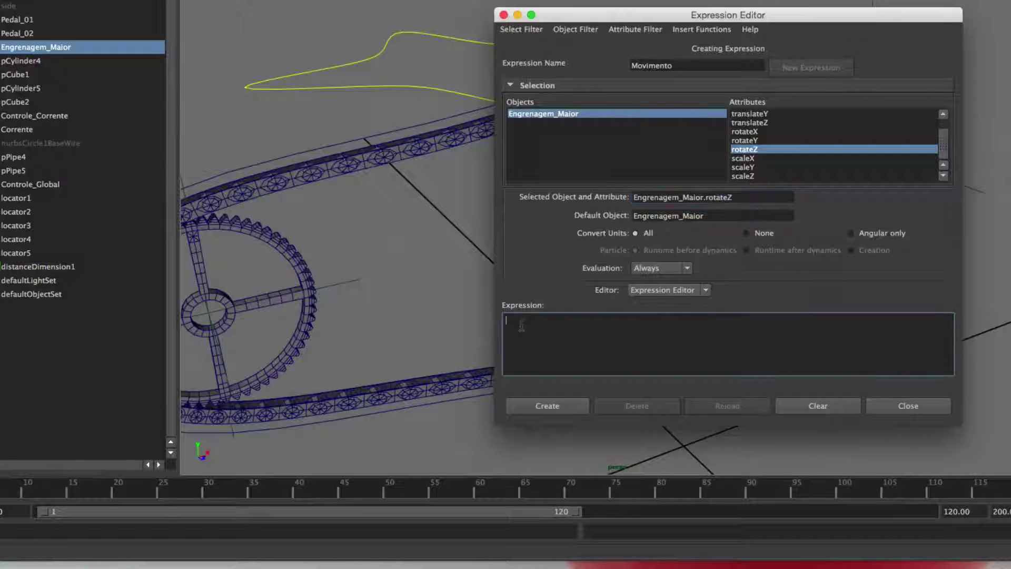
pyautogui.press('super+v')
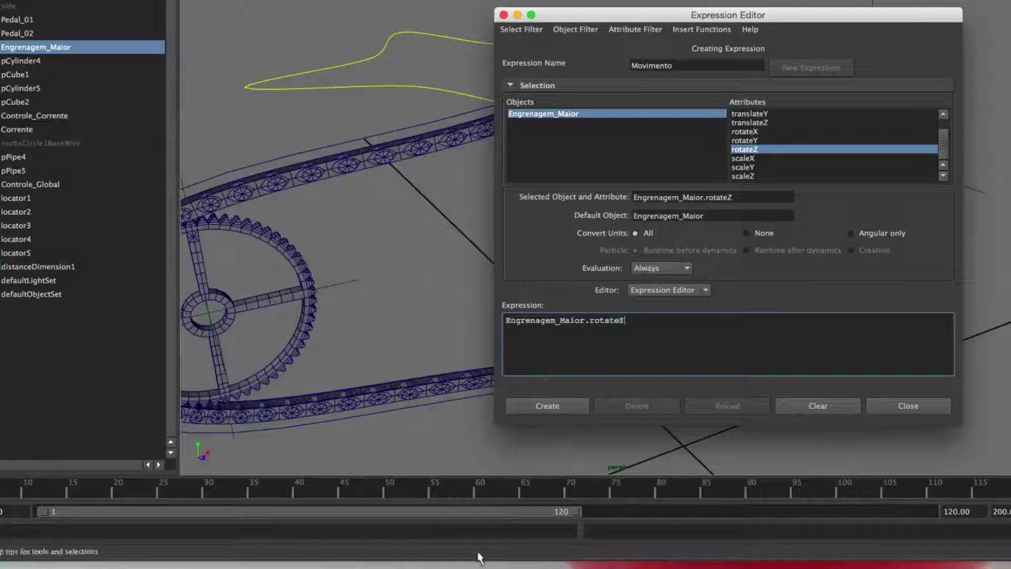
# Bring the formula note into view beneath the Expression Editor and continue the expression with "= ((360 * Controle_Global."
pyautogui.moveTo(708, 16); pyautogui.dragTo(695, 0)
pyautogui.moveTo(494, 568); pyautogui.dragTo(559, 361)
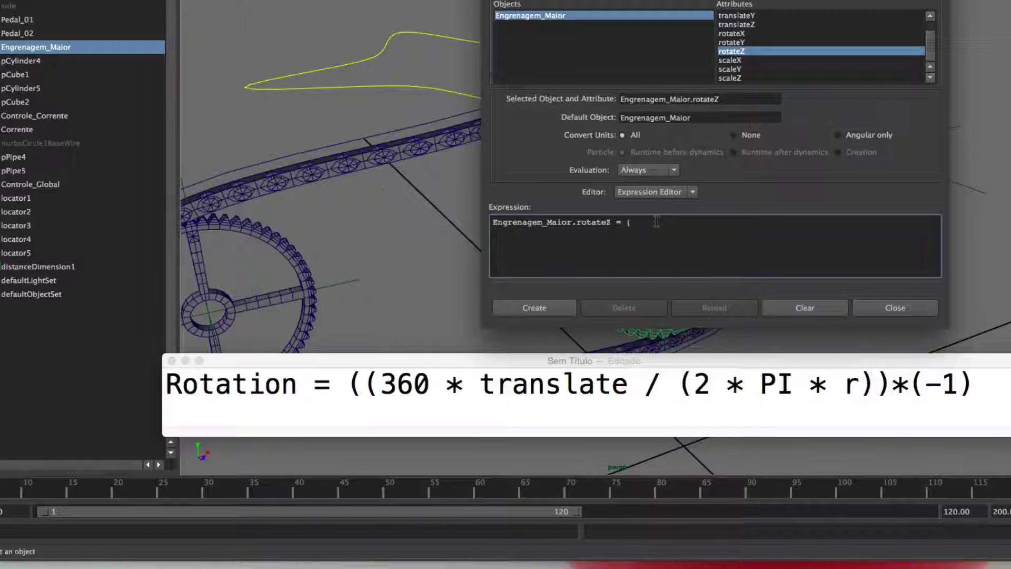
pyautogui.write('(360 *')
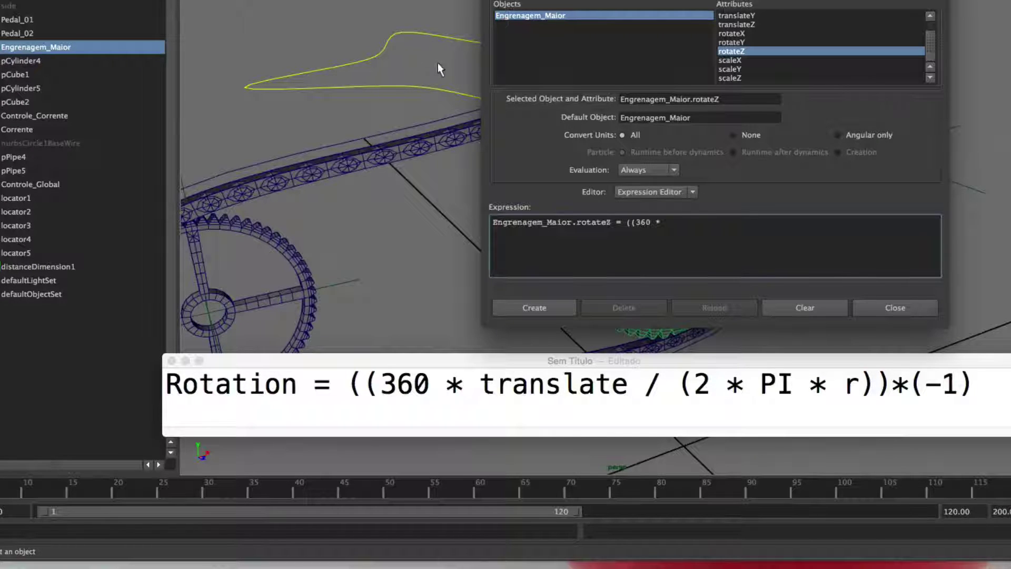
pyautogui.write('Controle_')
pyautogui.write('Global.')
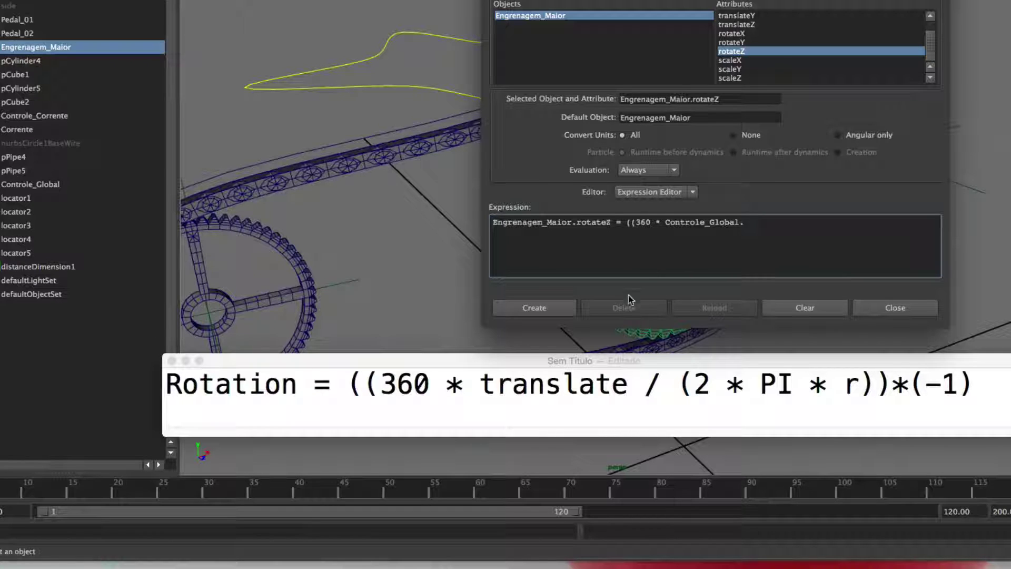
# Extend the expression with "translateX / 6.28 * 1.27", using the gear's measured radius rounded to two decimals
pyautogui.write('trans')
pyautogui.press('BackSpace')
pyautogui.write('8 *')
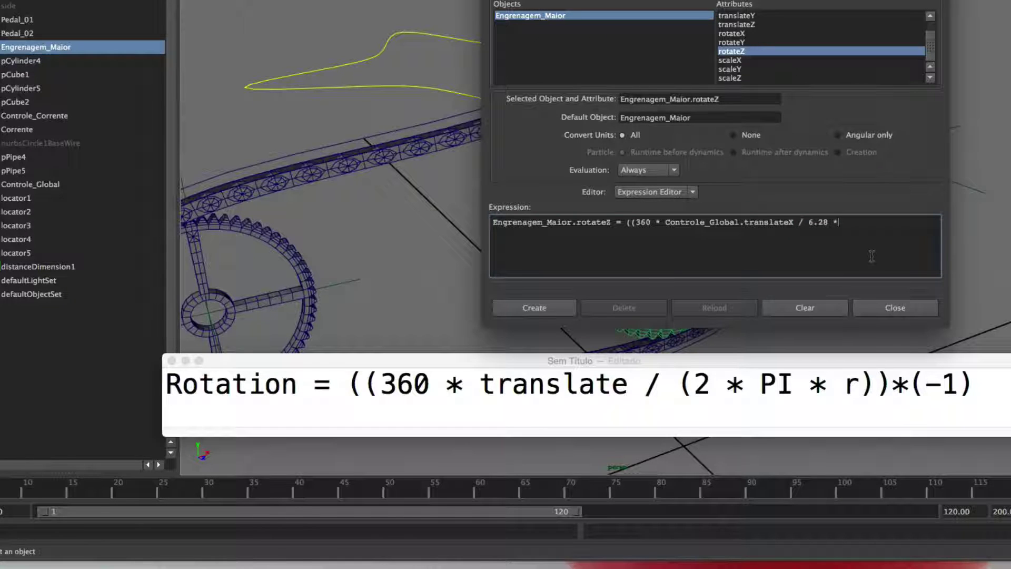
pyautogui.moveTo(722, 1); pyautogui.dragTo(368, 0)
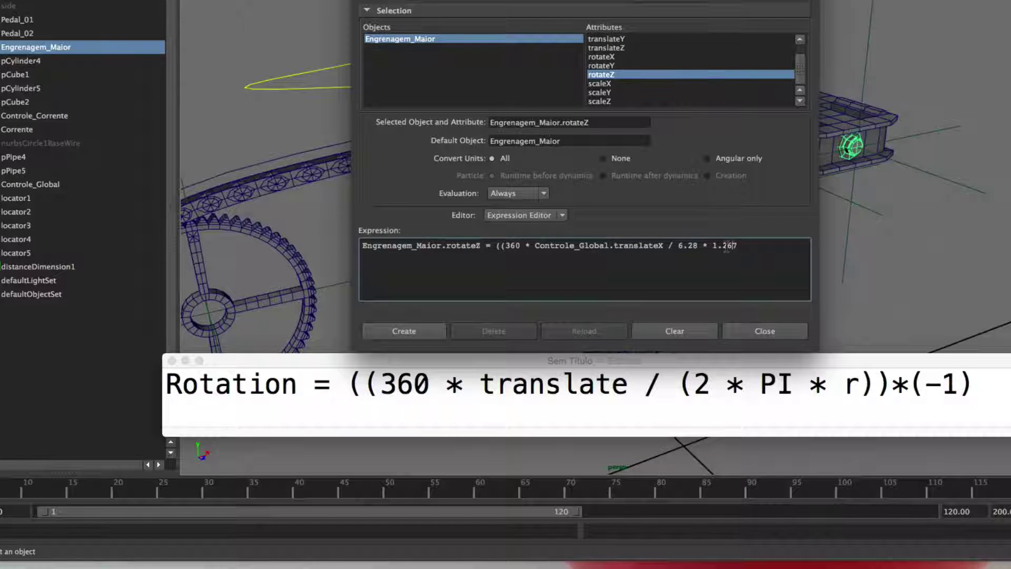
pyautogui.moveTo(727, 246); pyautogui.dragTo(739, 246)
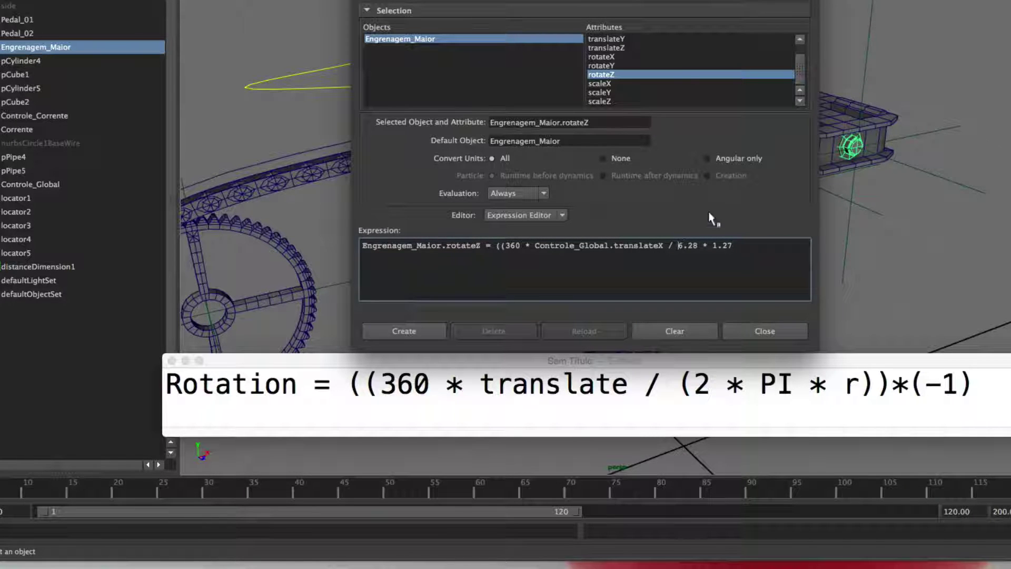
# Enclose 6.28 * 1.27 in parentheses, close the bracket after Controle_Global.translateX, and add the matching parenthesis after translate in the formula note
pyautogui.write('(')
pyautogui.press('End')
pyautogui.write(')')
pyautogui.write(')')
pyautogui.click(632, 387)
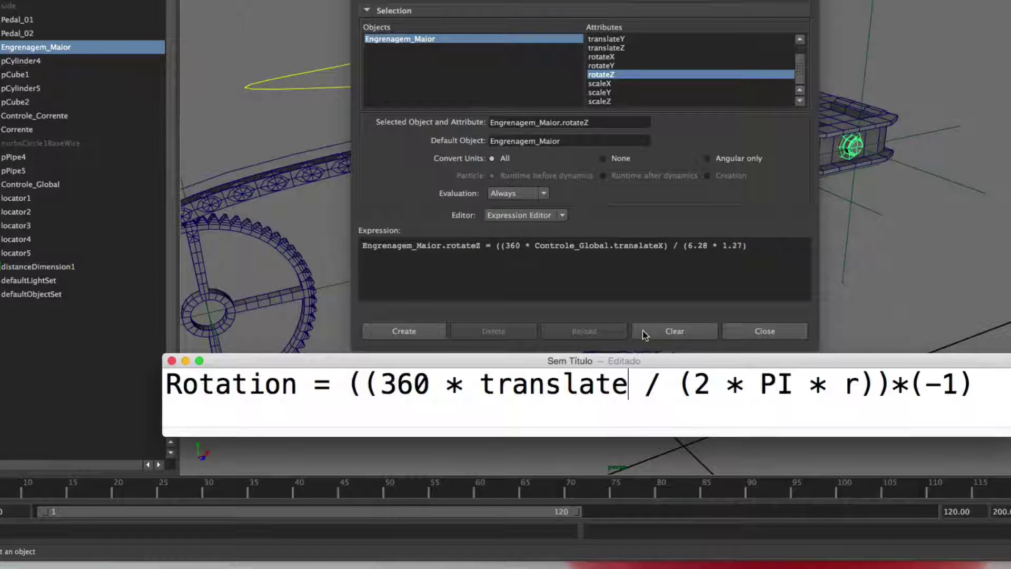
pyautogui.write(')')
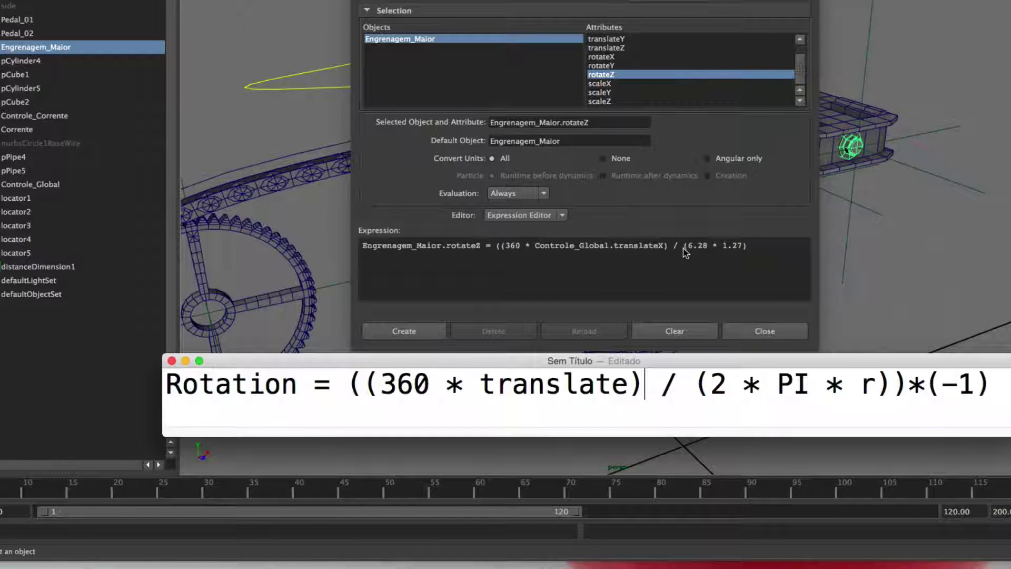
# Complete the rotateZ expression with ") * (-1)", create it, minimize the formula note, and close the Expression Editor
pyautogui.click(754, 249)
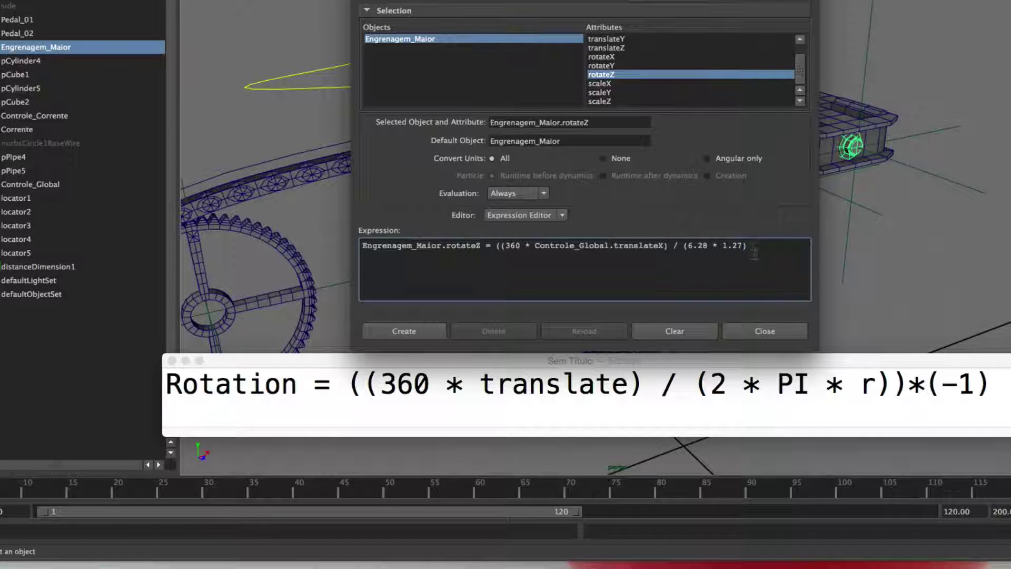
pyautogui.write(') * (-1)')
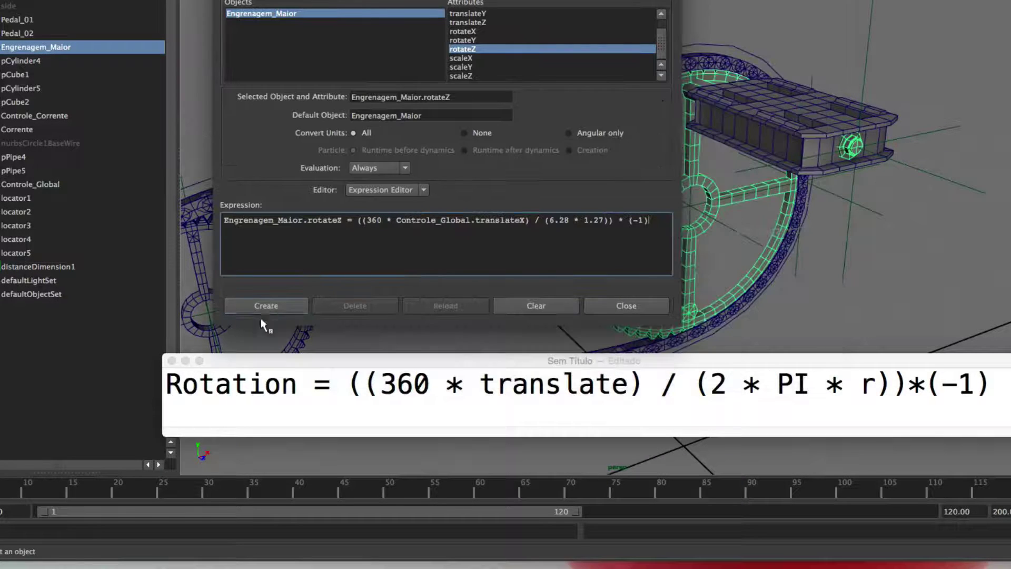
pyautogui.click(274, 305)
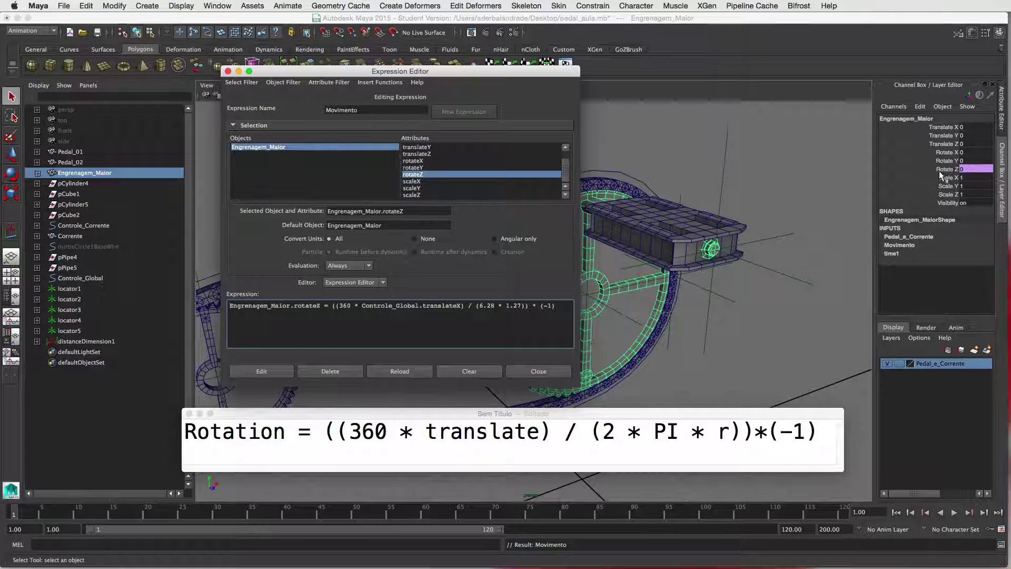
pyautogui.doubleClick(296, 412)
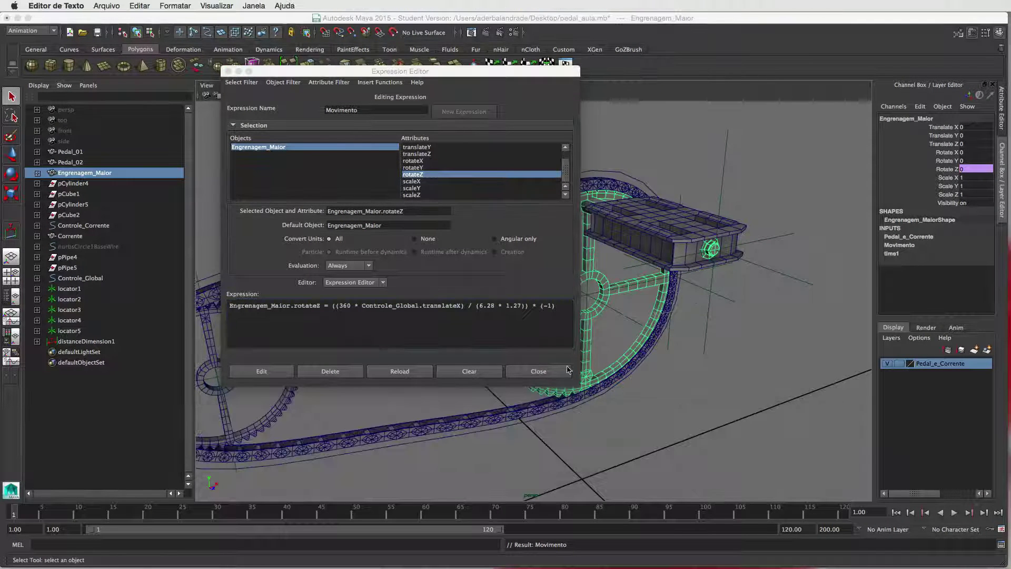
pyautogui.click(538, 371)
# Test the large gear's rotation by moving Controle_Global along X to about 2.2, and reset its Translate X to 0
pyautogui.click(463, 181)
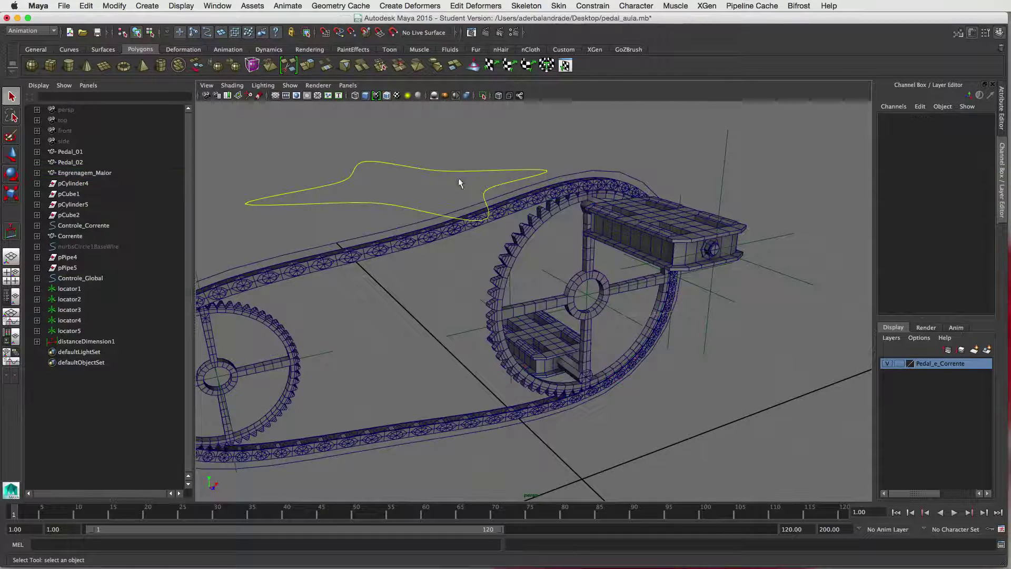
pyautogui.moveTo(437, 154); pyautogui.dragTo(456, 180)
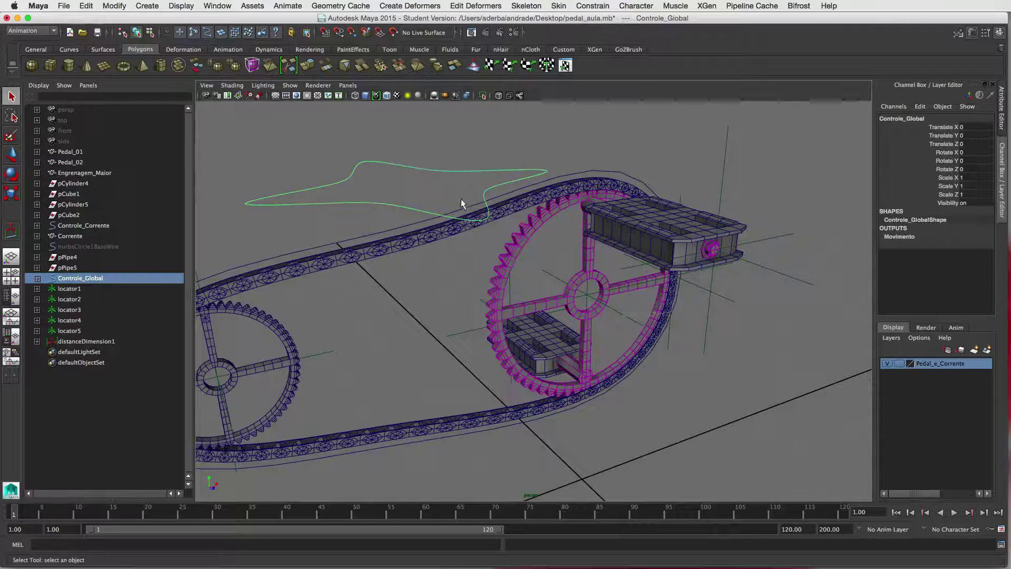
pyautogui.press('w')
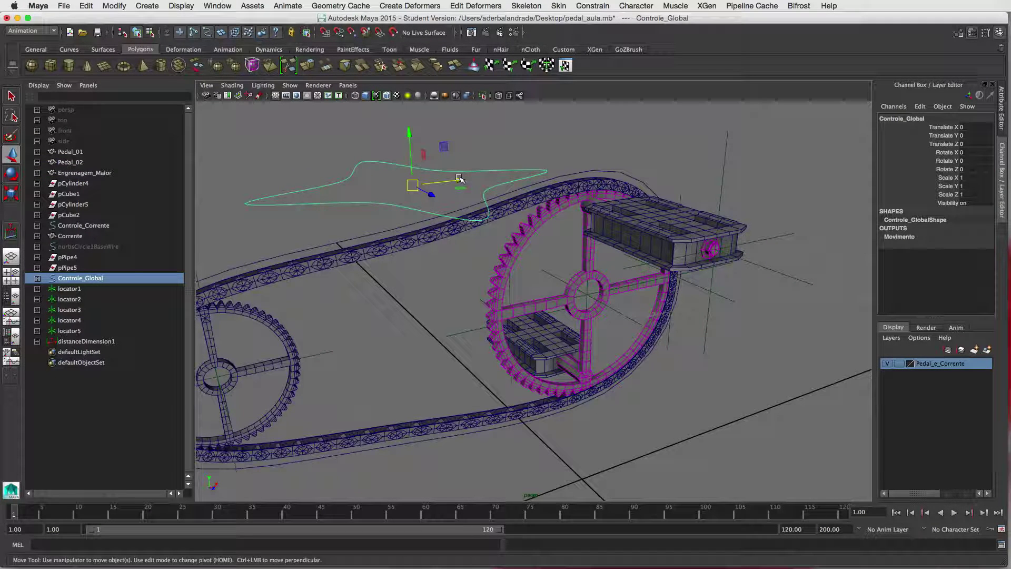
pyautogui.moveTo(459, 181); pyautogui.dragTo(668, 177)
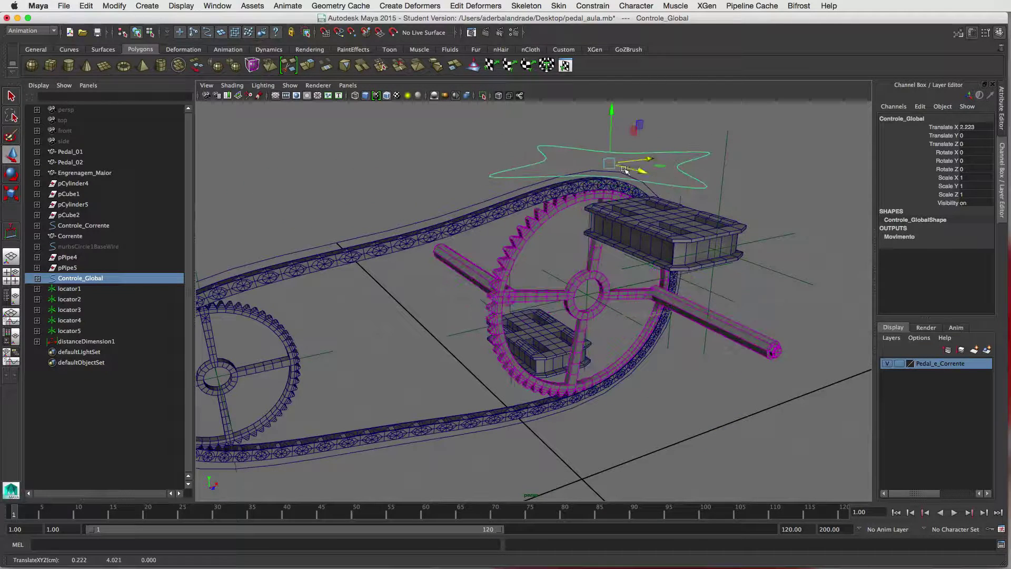
pyautogui.click(972, 127)
pyautogui.write('0')
pyautogui.press('Return')
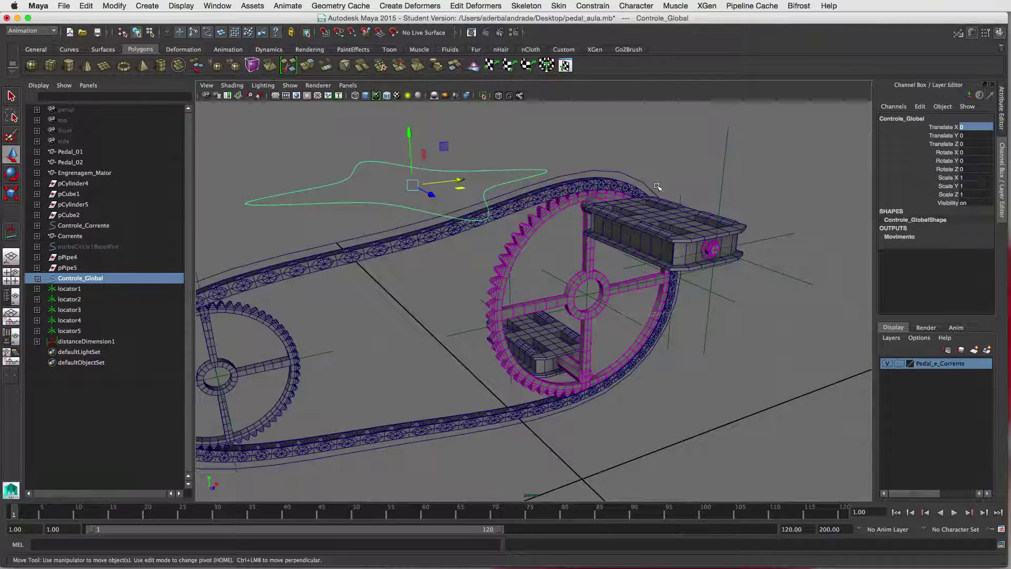
# Reopen the Expression Editor for the large gear, list expressions by name, inspect the Movimento expression, and close the editor
pyautogui.click(549, 154)
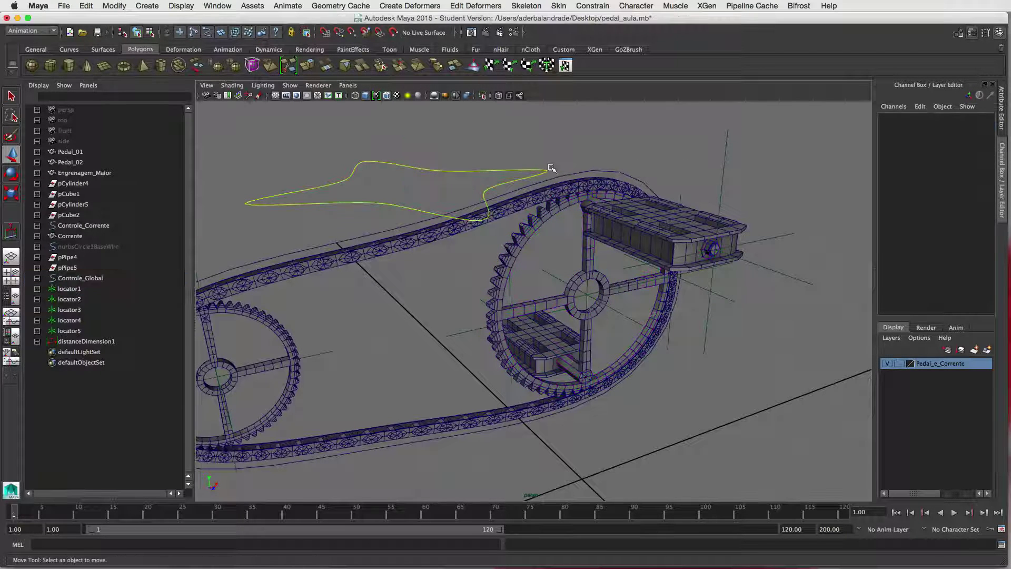
pyautogui.click(520, 240)
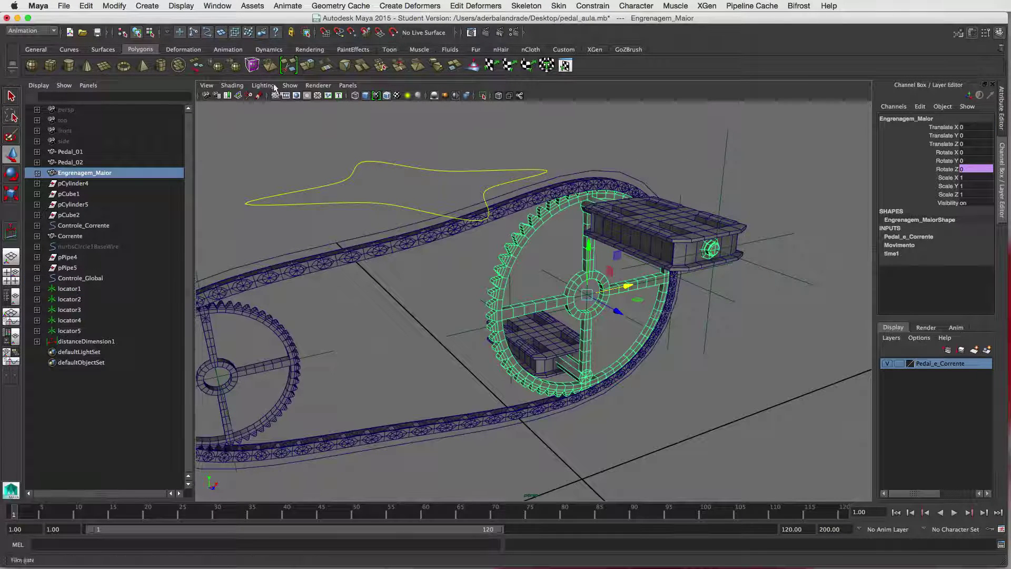
pyautogui.click(217, 6)
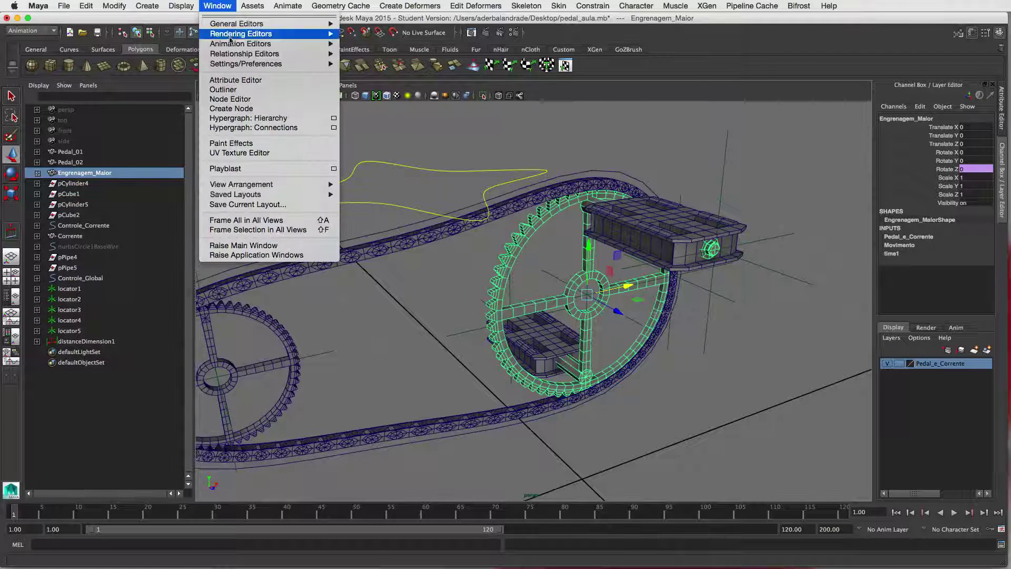
pyautogui.moveTo(263, 44)
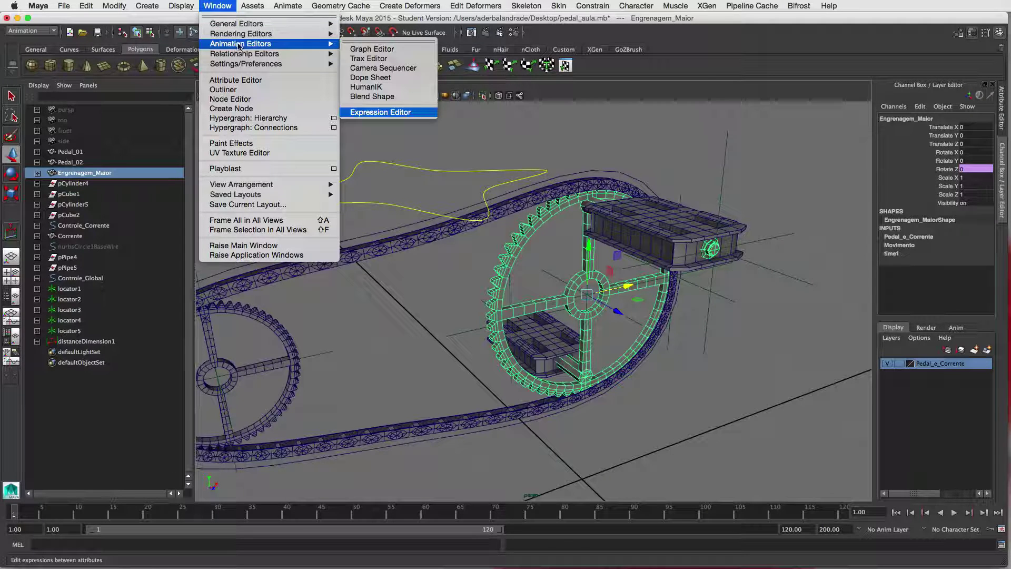
pyautogui.click(407, 117)
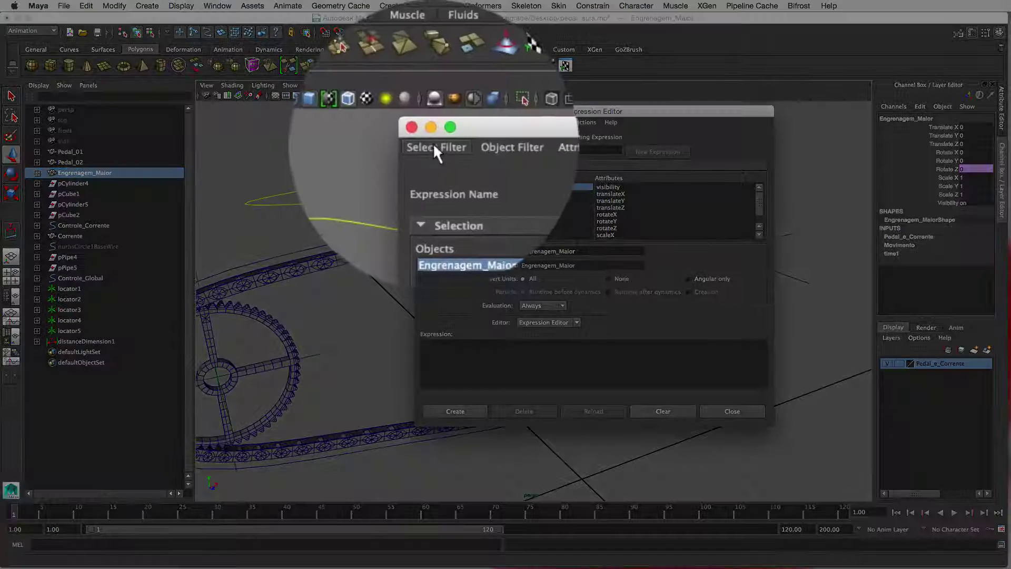
pyautogui.click(433, 122)
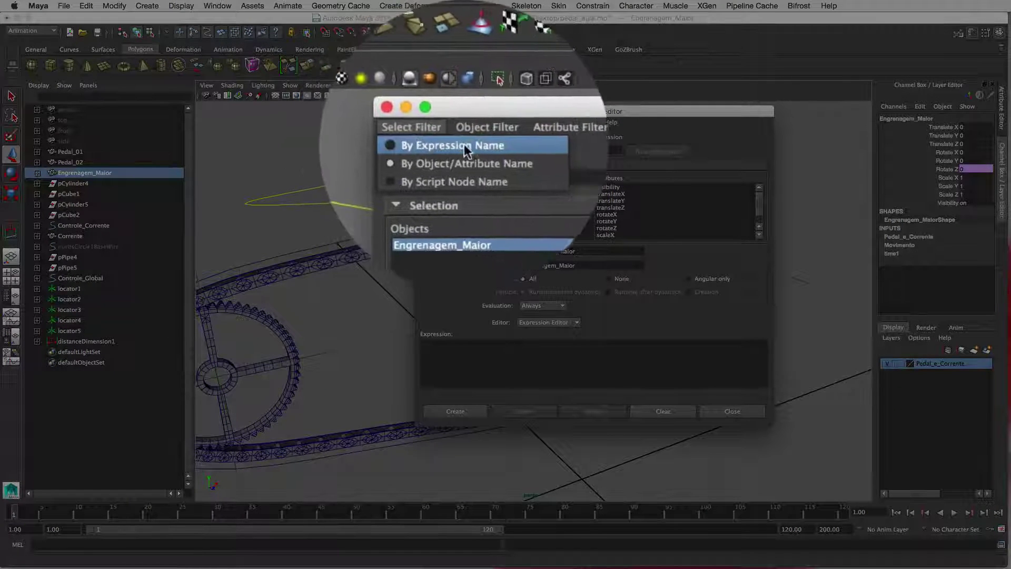
pyautogui.click(452, 134)
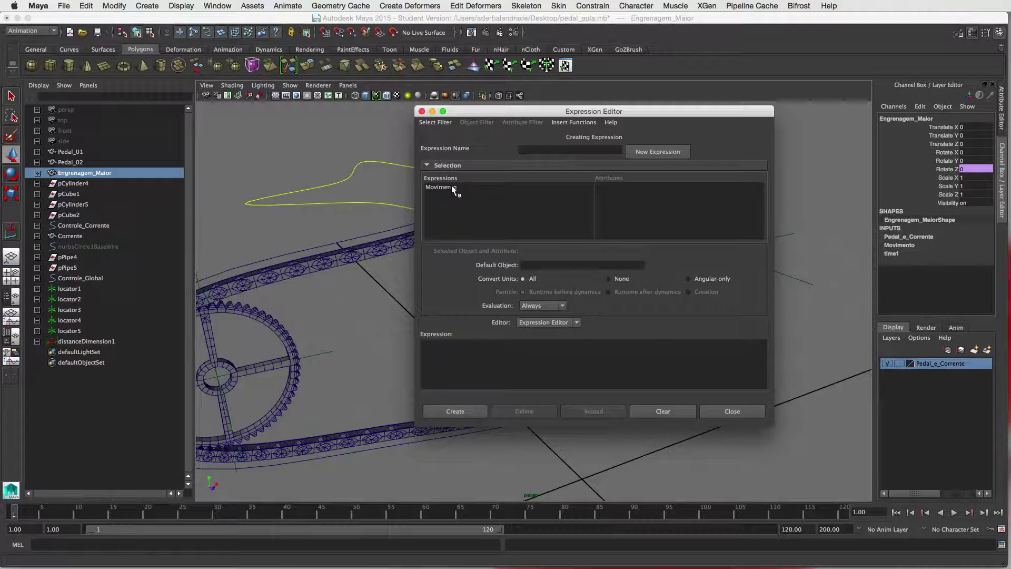
pyautogui.click(451, 187)
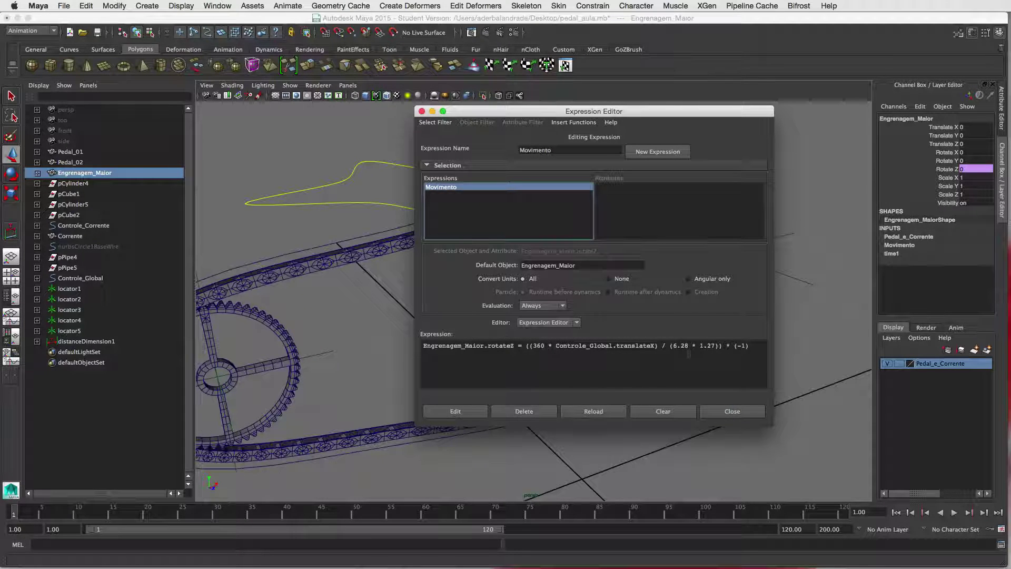
pyautogui.click(736, 411)
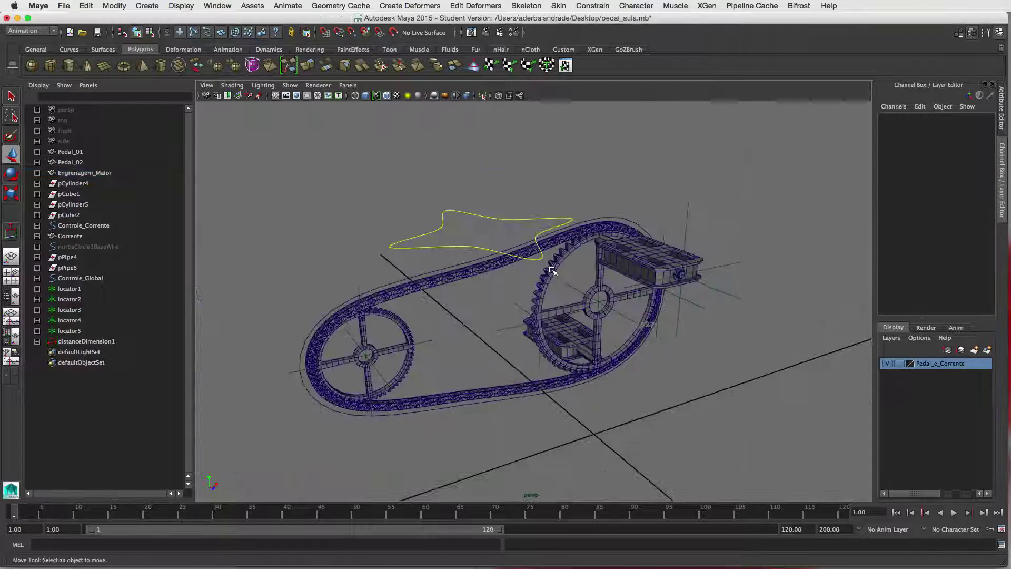
# Orient-constrain the small gear Engrenagem_Menor to the large gear Engrenagem_Maior on the Z axis only
pyautogui.click(552, 271)
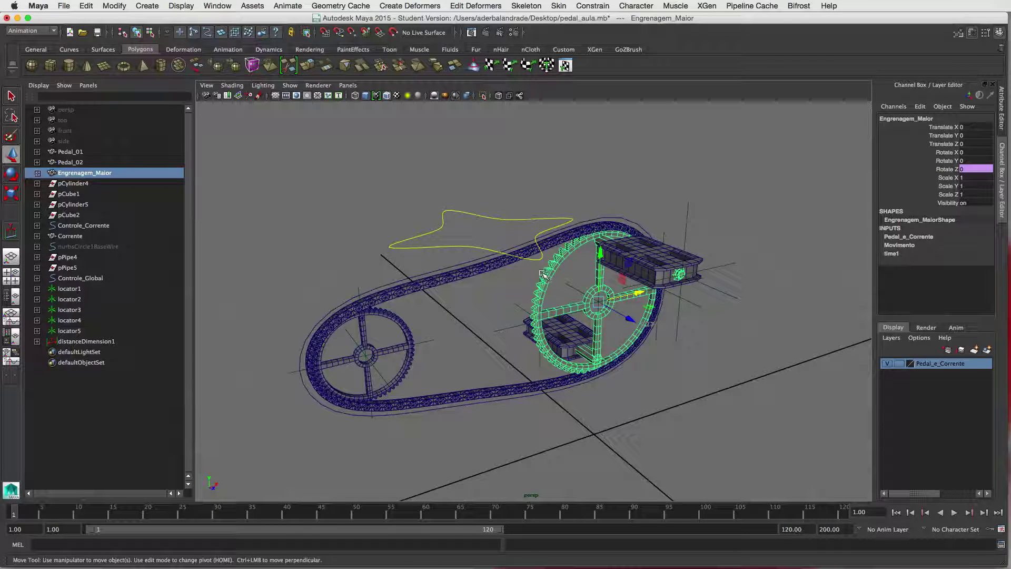
pyautogui.keyDown('shift'); pyautogui.click(400, 323); pyautogui.keyUp('shift')
pyautogui.click(591, 6)
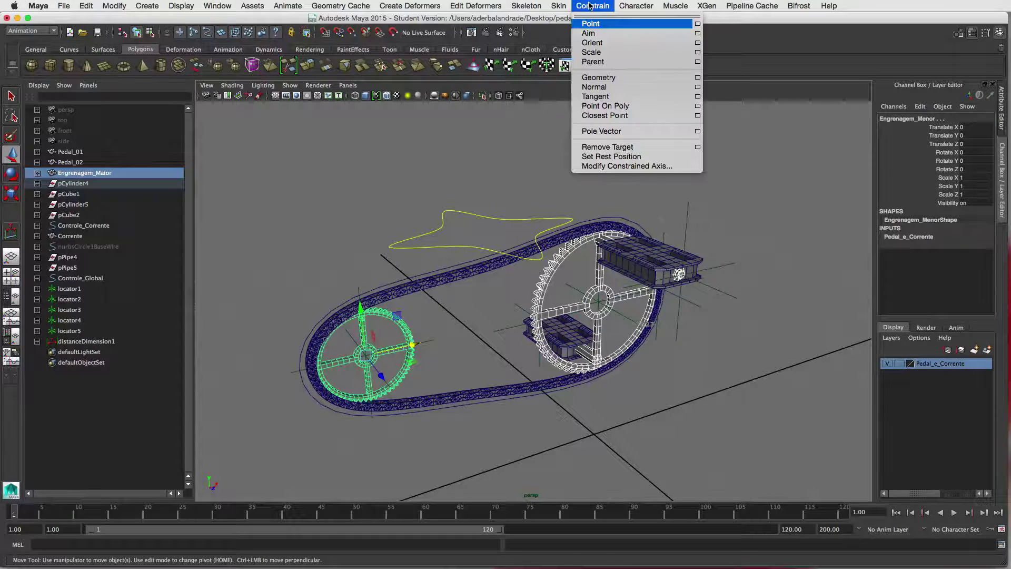
pyautogui.click(698, 43)
pyautogui.moveTo(759, 13); pyautogui.dragTo(686, 65)
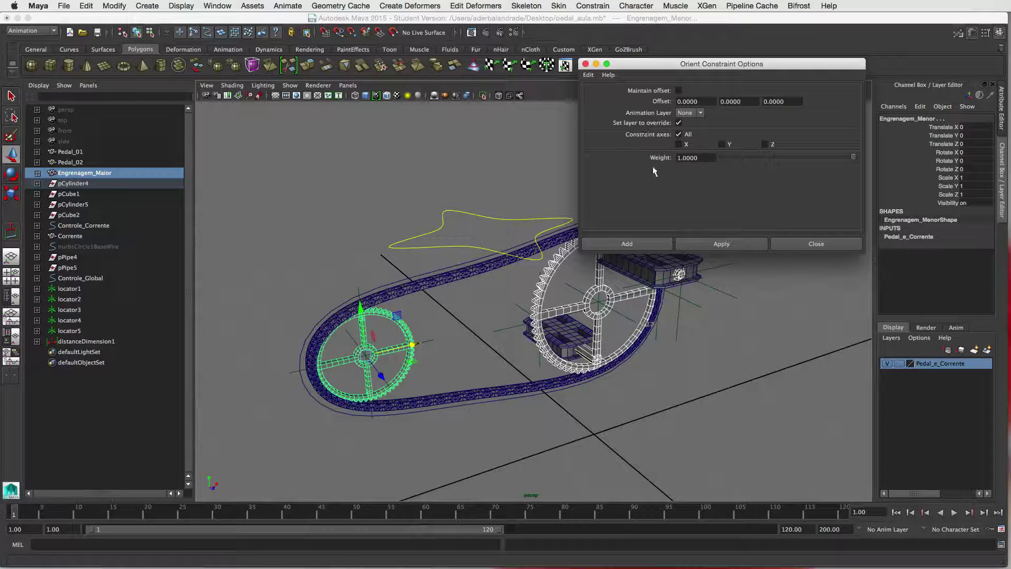
pyautogui.click(765, 144)
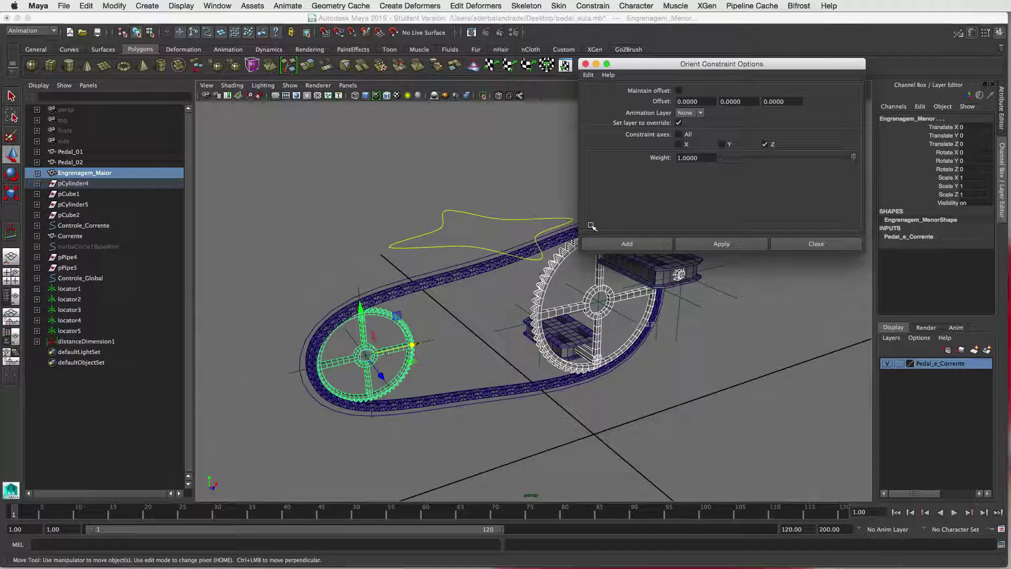
pyautogui.click(693, 243)
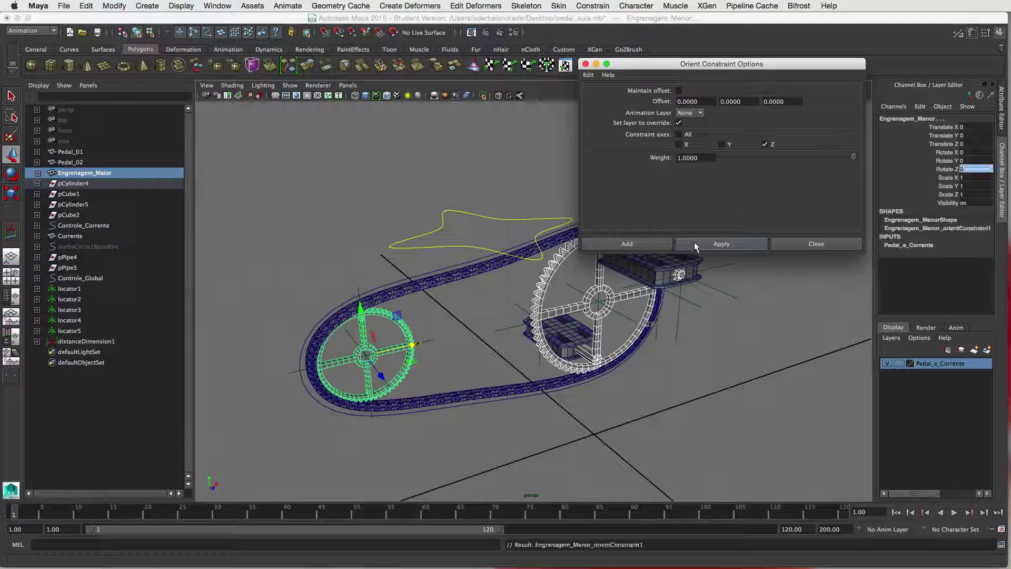
# Test both gears by moving Controle_Global along negative X, and undo that move
pyautogui.click(442, 246)
pyautogui.moveTo(527, 227); pyautogui.dragTo(413, 244)
pyautogui.press('super+z')
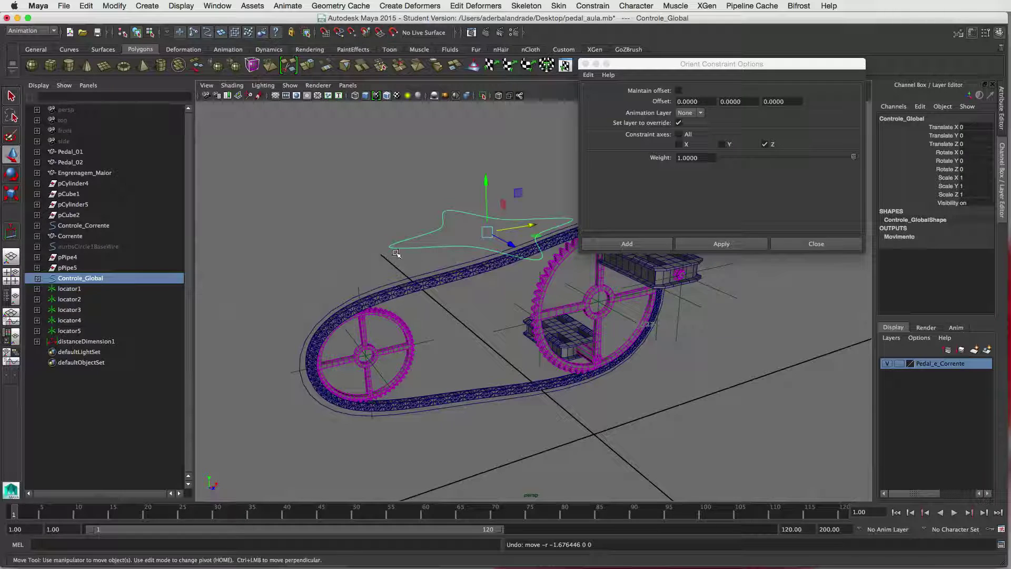
# Orient-constrain the chain Corrente to the small gear on the Z axis only, and close the constraint options
pyautogui.click(404, 325)
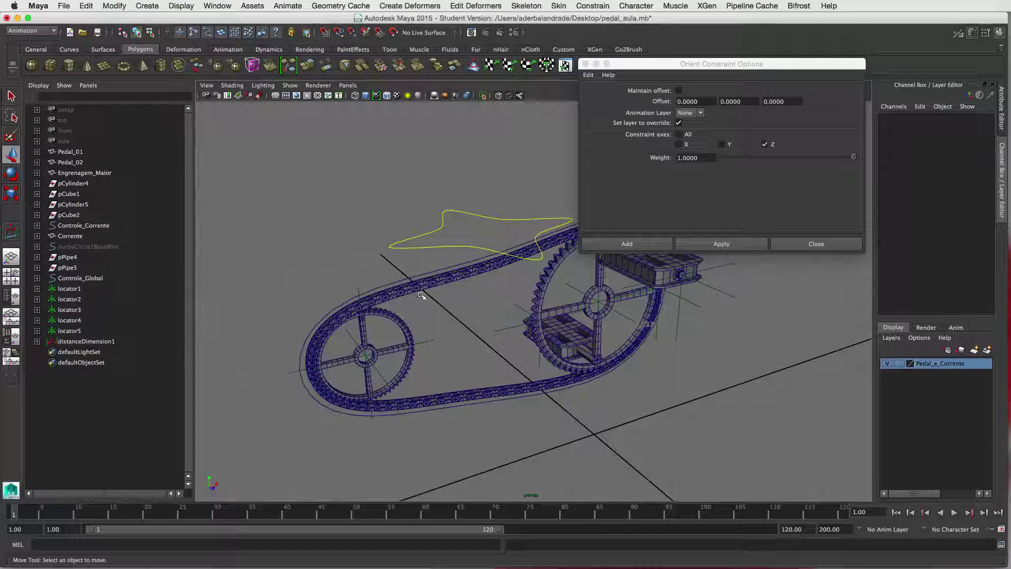
pyautogui.click(403, 327)
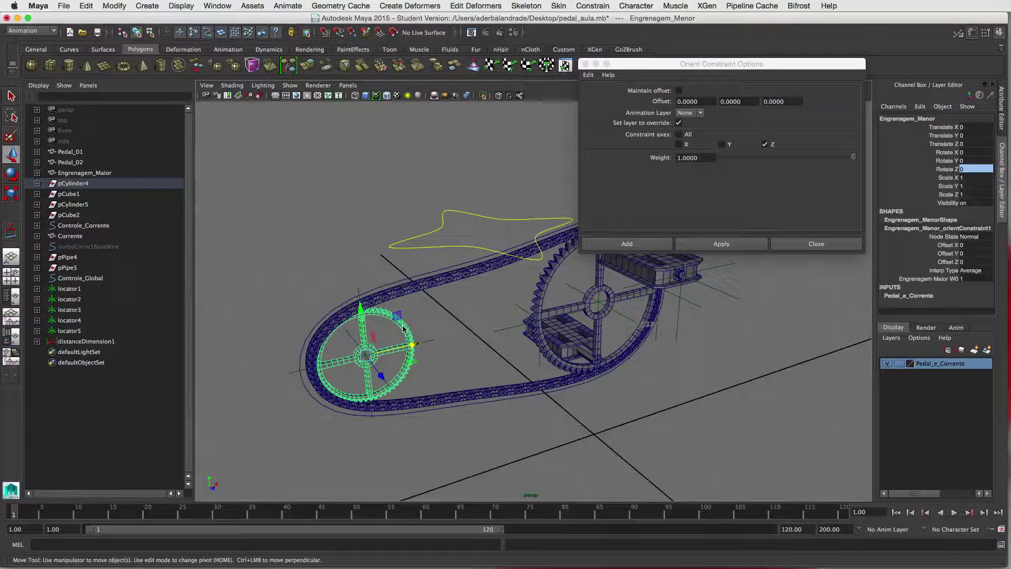
pyautogui.keyDown('shift'); pyautogui.click(445, 285); pyautogui.keyUp('shift')
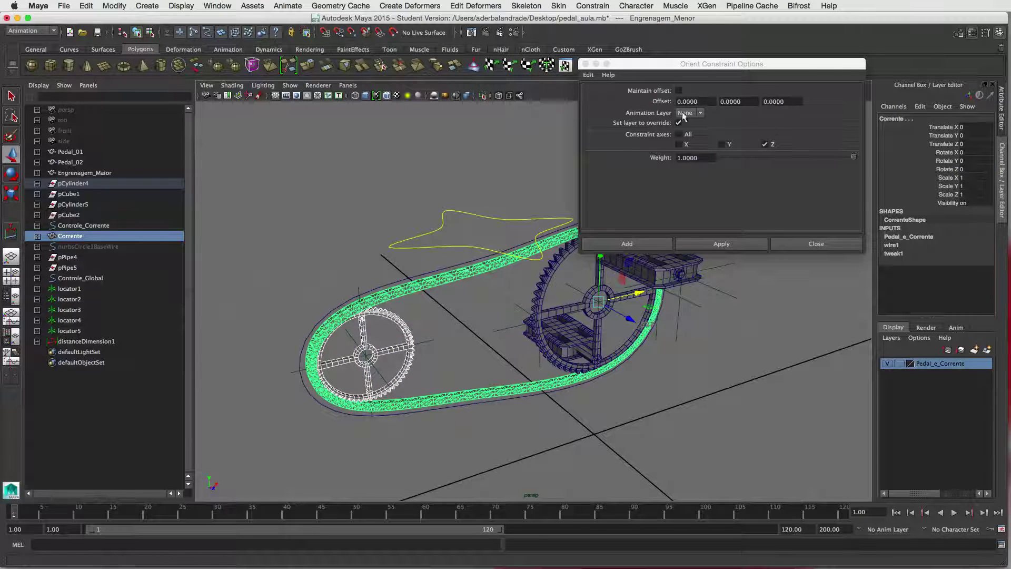
pyautogui.click(697, 241)
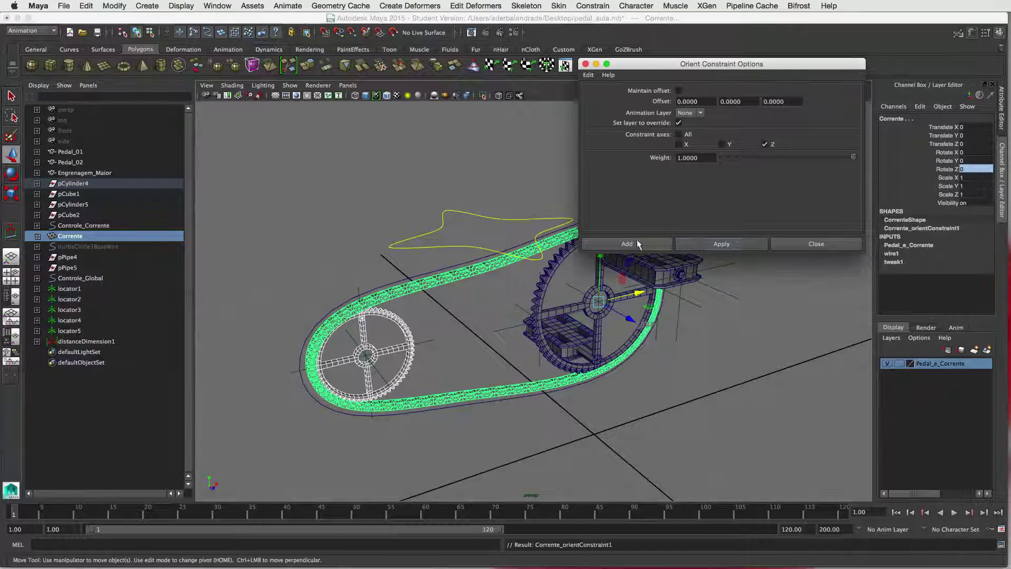
pyautogui.click(586, 64)
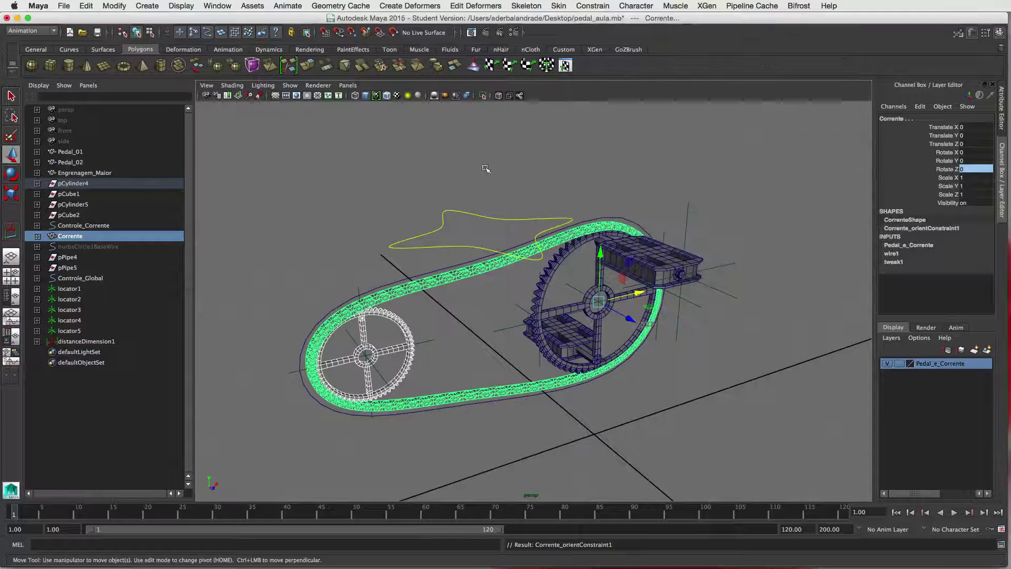
# Test the chain and both gears by sliding Controle_Global along X to about 0.7, and return its Translate X to 0
pyautogui.click(536, 225)
pyautogui.moveTo(530, 226); pyautogui.dragTo(576, 202)
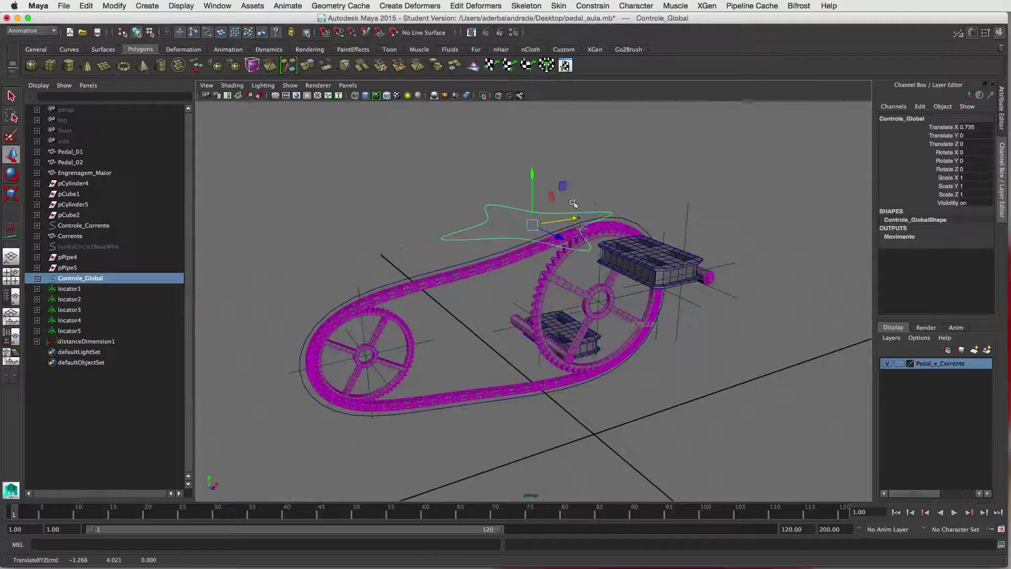
pyautogui.click(973, 127)
pyautogui.write('0')
pyautogui.press('Return')
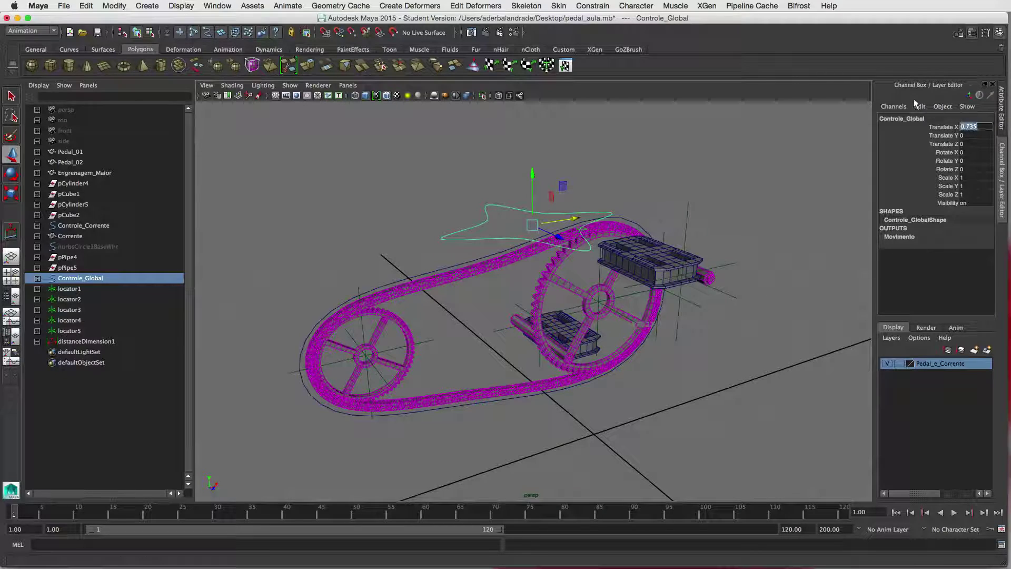
# Point-constrain Pedal_01 to locator3 on all axes with Maintain offset enabled
pyautogui.keyDown('alt'); pyautogui.moveTo(405, 248); pyautogui.dragTo(464, 293); pyautogui.keyUp('alt')
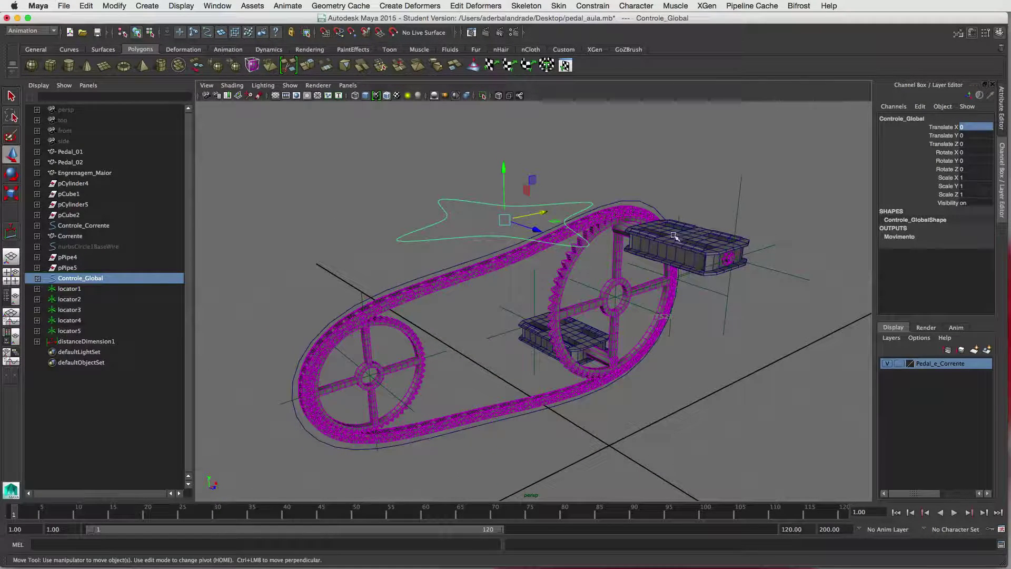
pyautogui.click(684, 208)
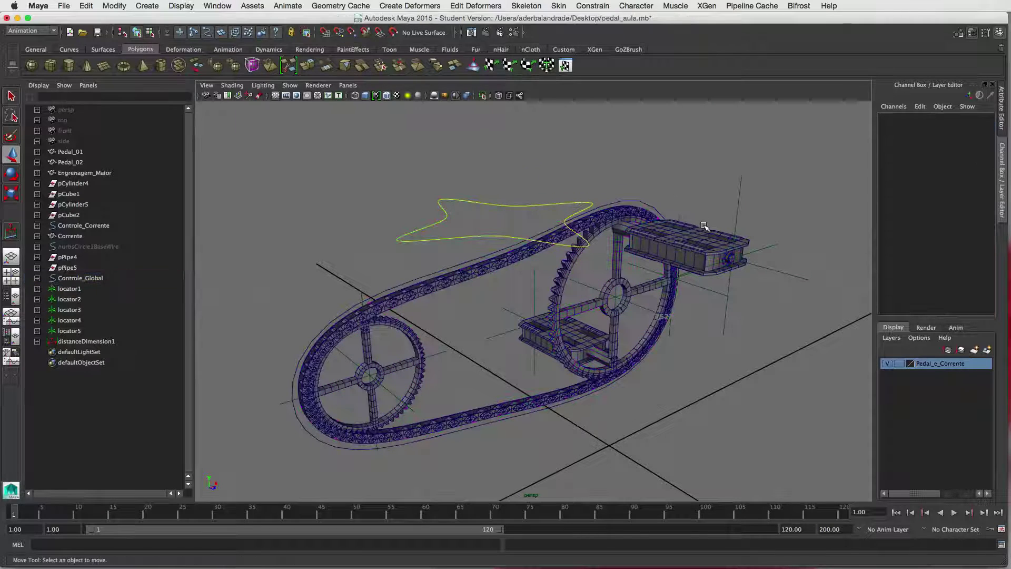
pyautogui.click(736, 212)
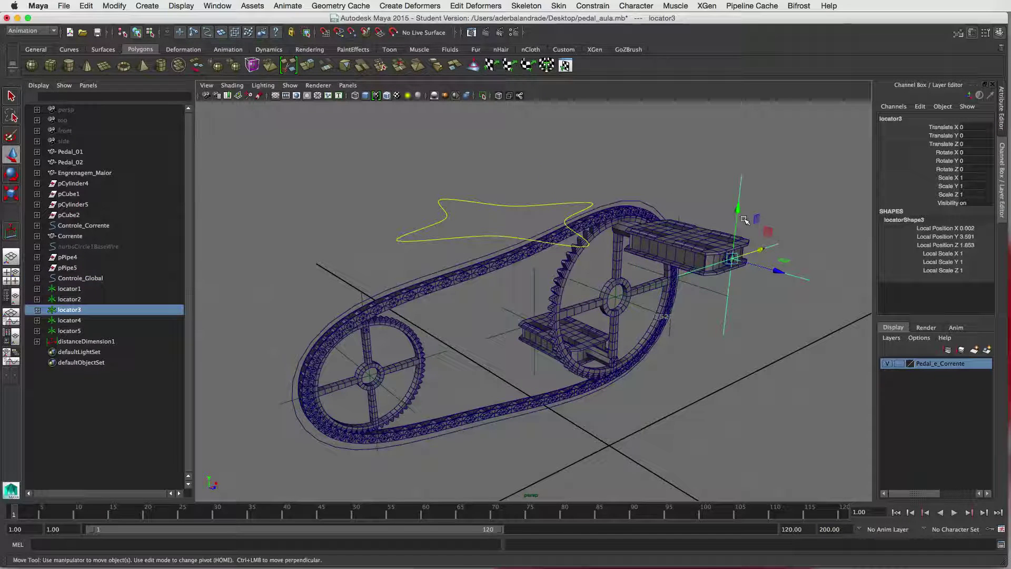
pyautogui.keyDown('shift'); pyautogui.click(708, 233); pyautogui.keyUp('shift')
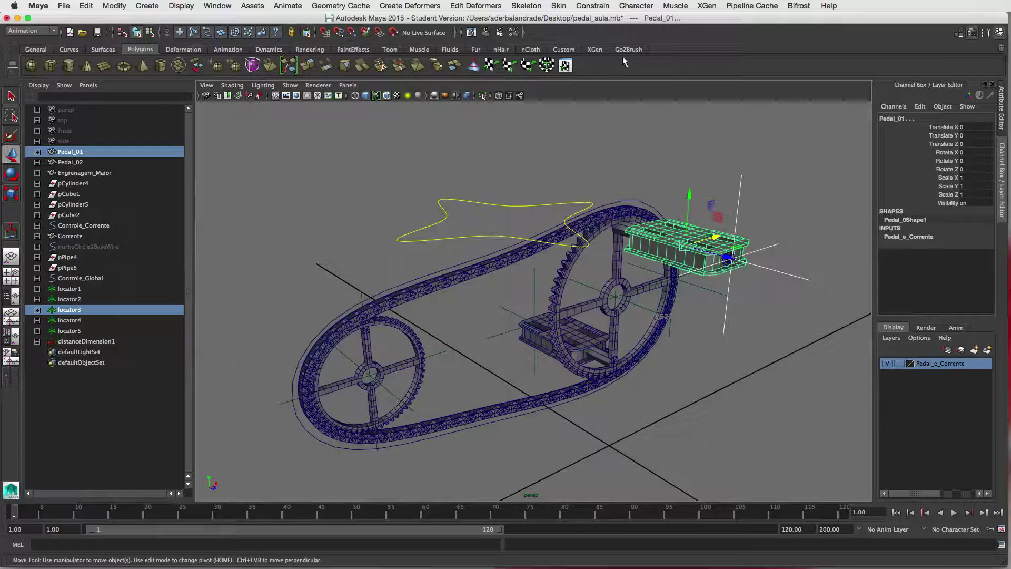
pyautogui.click(605, 6)
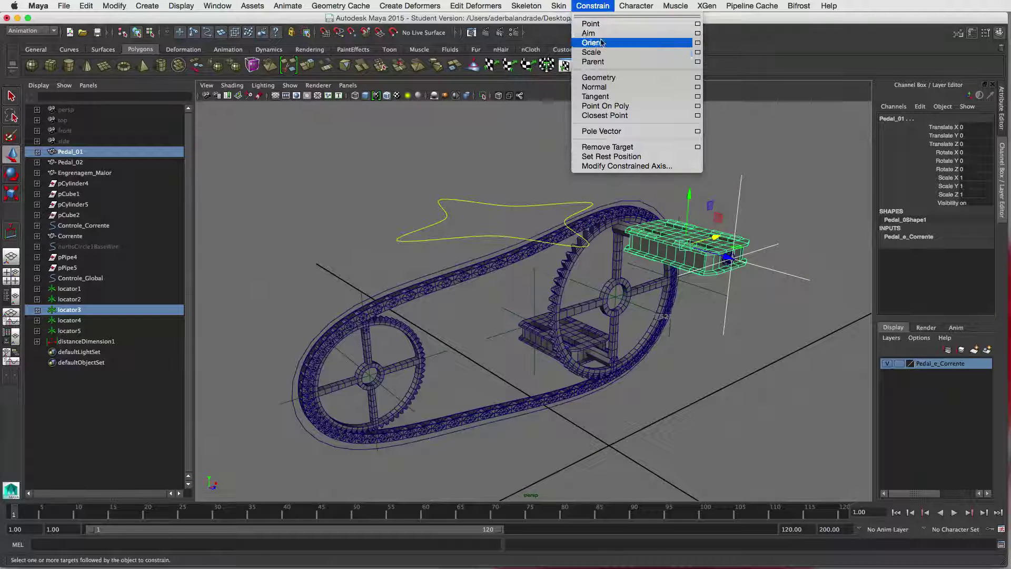
pyautogui.click(698, 24)
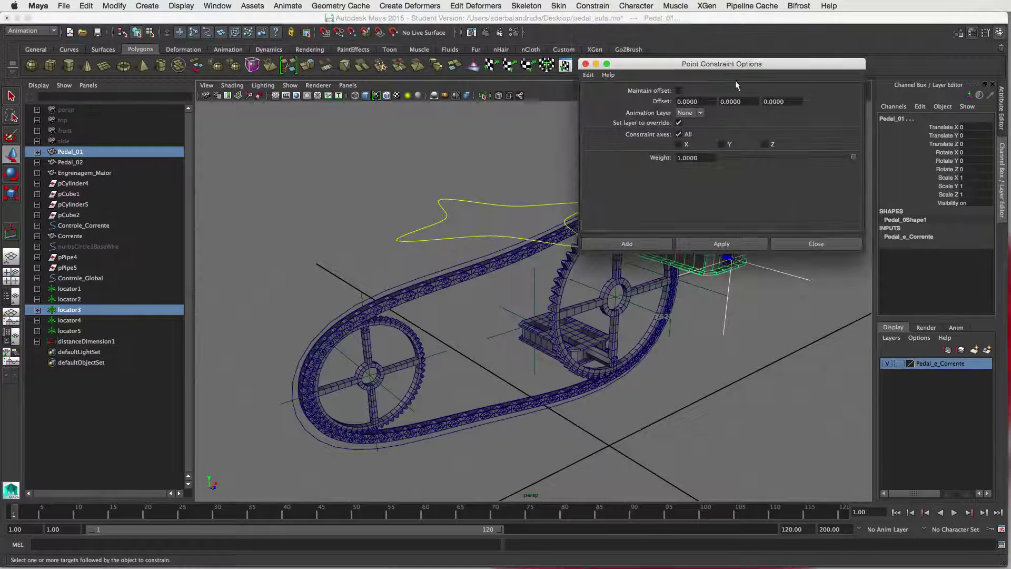
pyautogui.moveTo(746, 70); pyautogui.dragTo(408, 82)
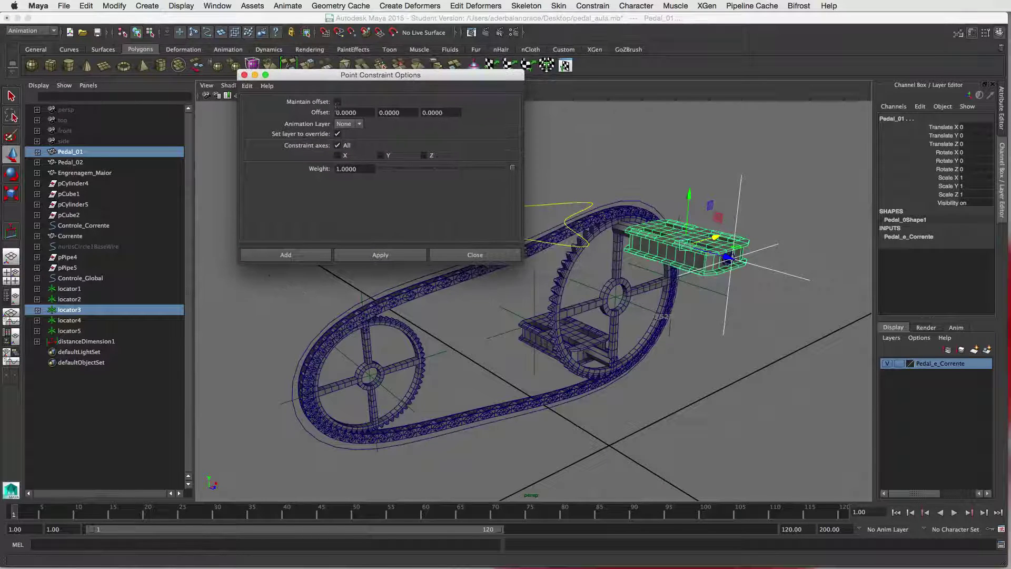
pyautogui.click(337, 101)
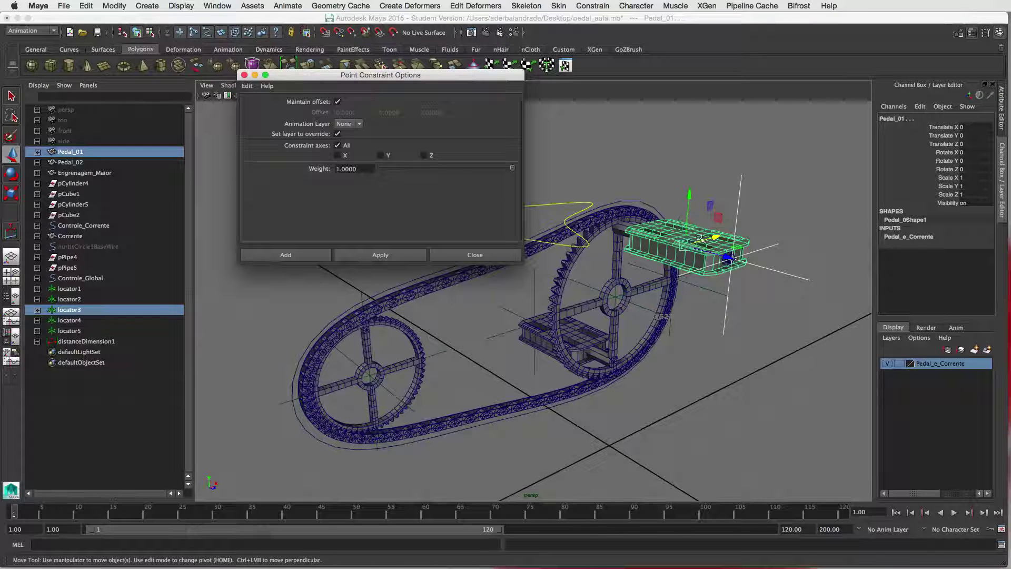
pyautogui.click(381, 254)
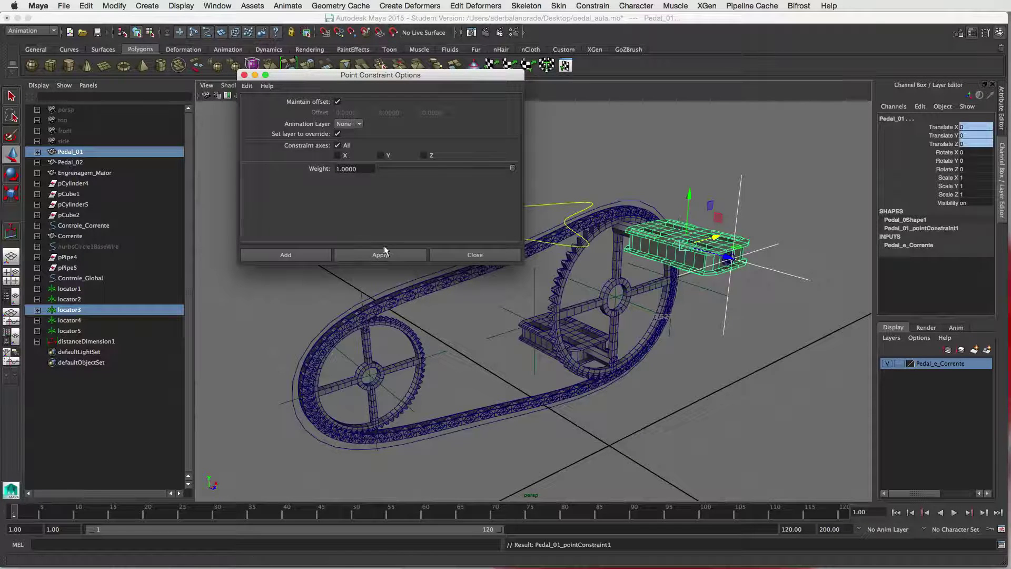
pyautogui.moveTo(424, 76); pyautogui.dragTo(393, 104)
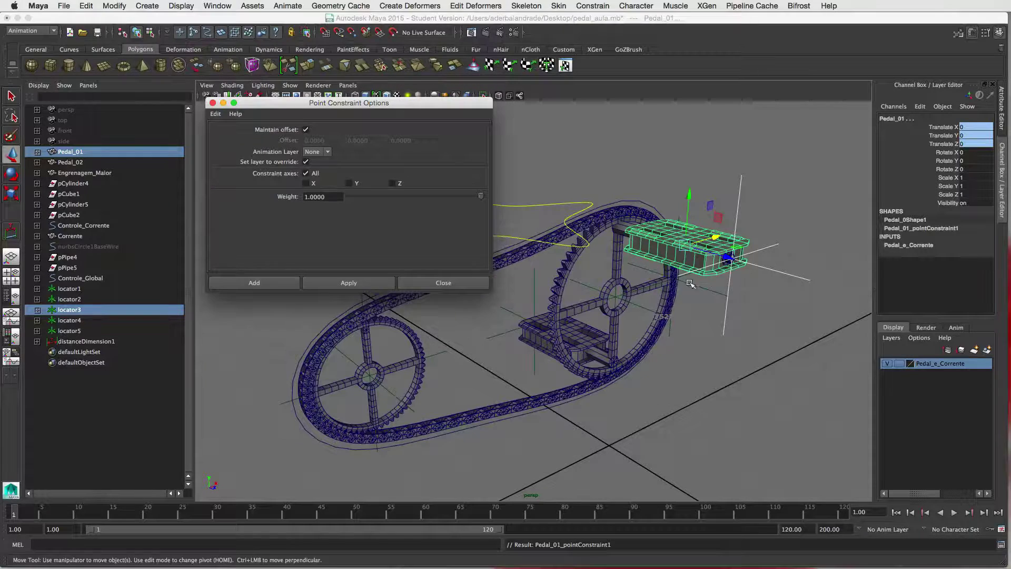
# Point-constrain Pedal_02 to locator4 with the same maintained offset, and close the constraint options
pyautogui.keyDown('alt'); pyautogui.moveTo(689, 282); pyautogui.dragTo(621, 359); pyautogui.keyUp('alt')
pyautogui.click(625, 364)
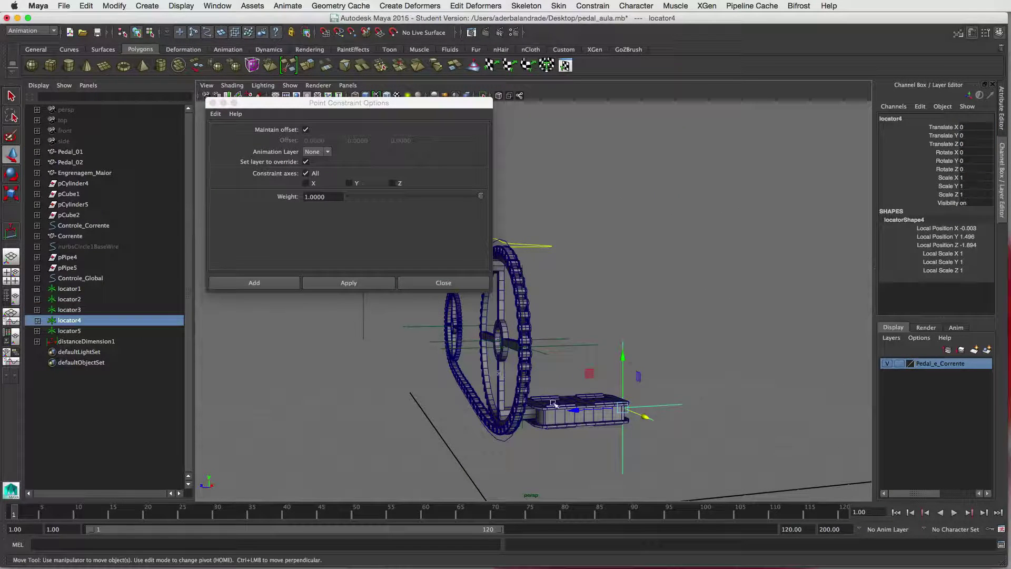
pyautogui.keyDown('shift'); pyautogui.click(558, 425); pyautogui.keyUp('shift')
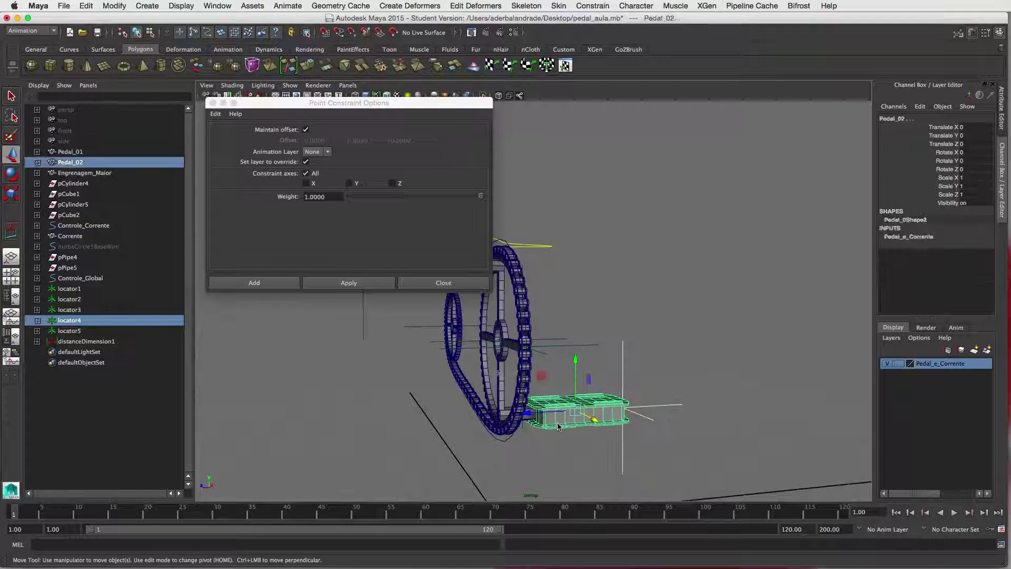
pyautogui.click(272, 283)
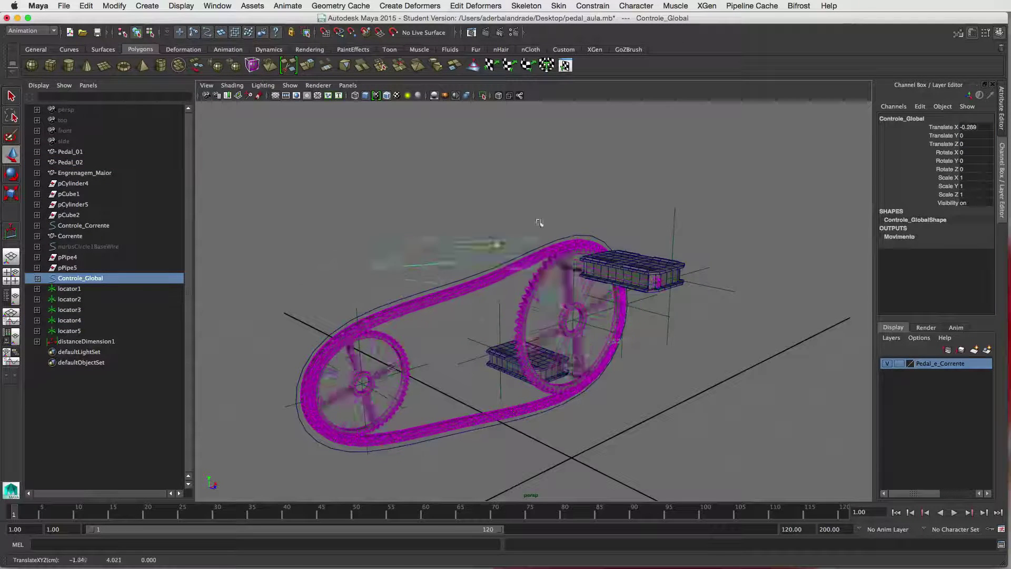
# Test the pedal constraints by moving Controle_Global along X, undo the move, and clear the selection
pyautogui.moveTo(539, 222); pyautogui.dragTo(507, 236)
pyautogui.press('super+z')
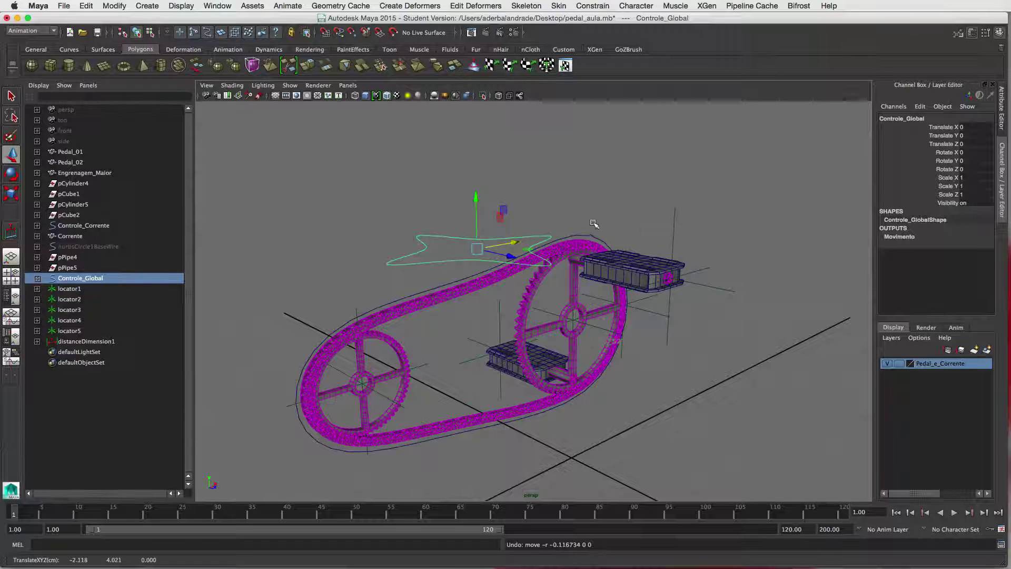
pyautogui.click(580, 199)
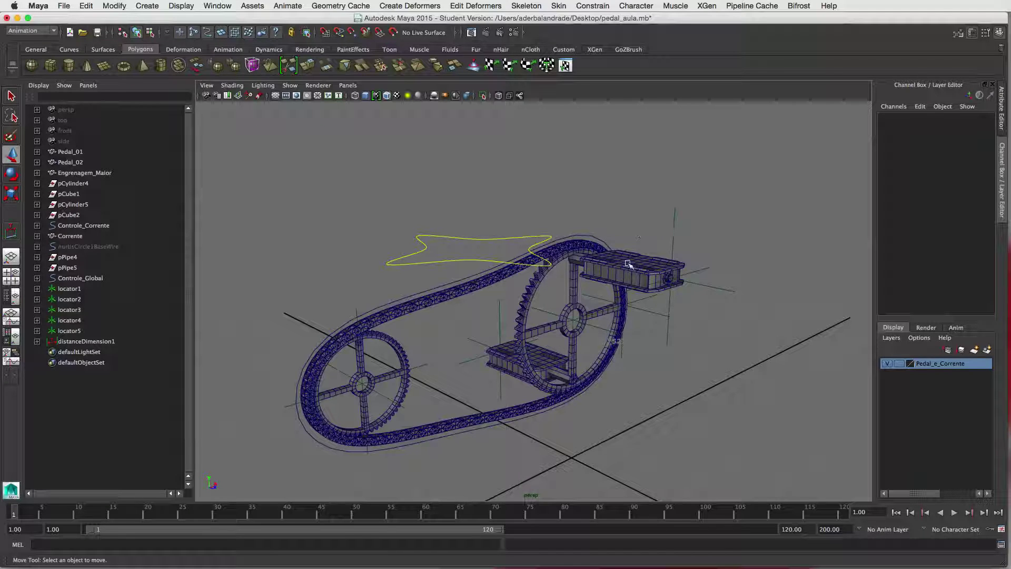
# Parent locator3 to the large gear Engrenagem_Maior and clear the selection
pyautogui.click(664, 225)
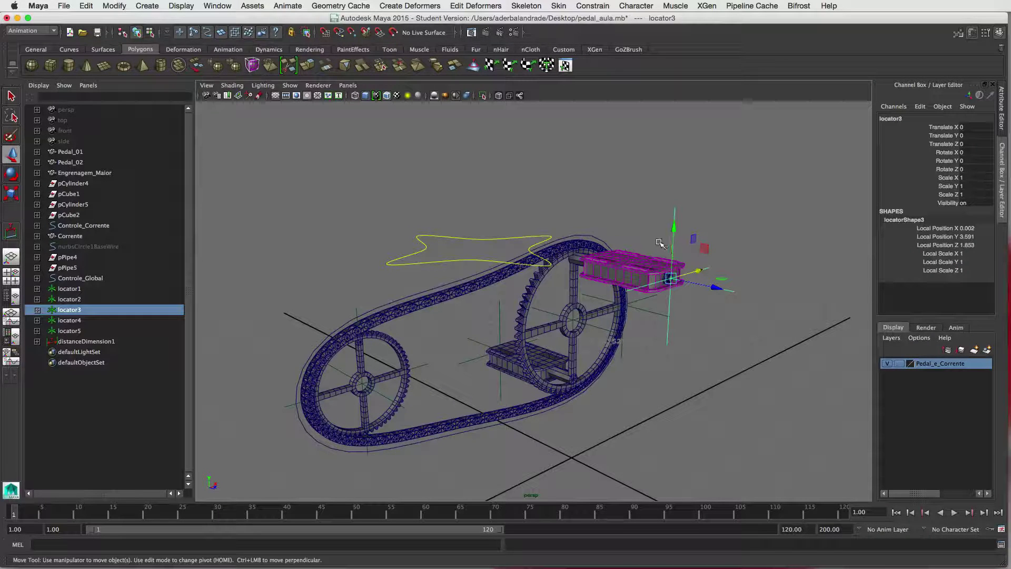
pyautogui.click(529, 294)
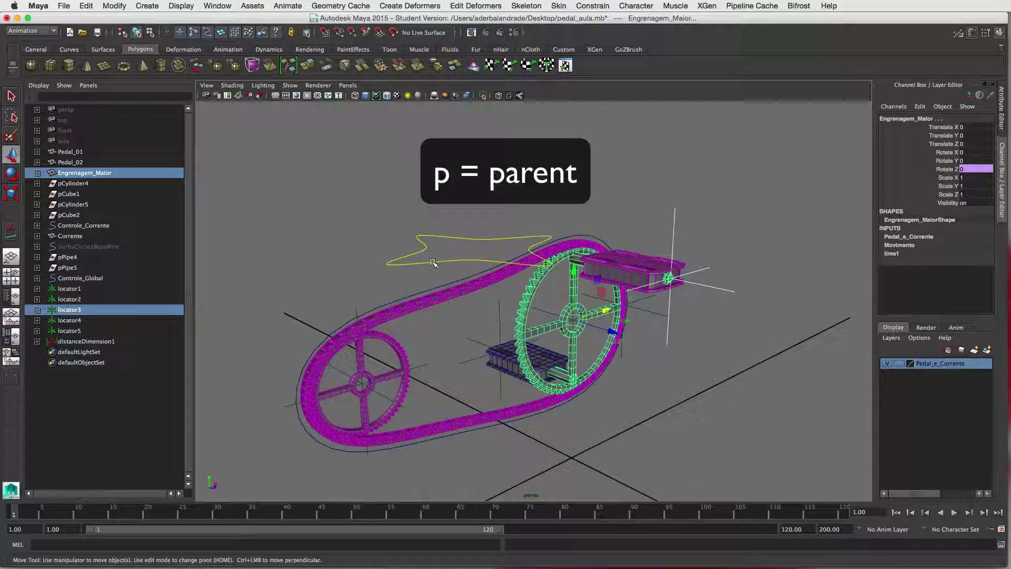
pyautogui.press('p')
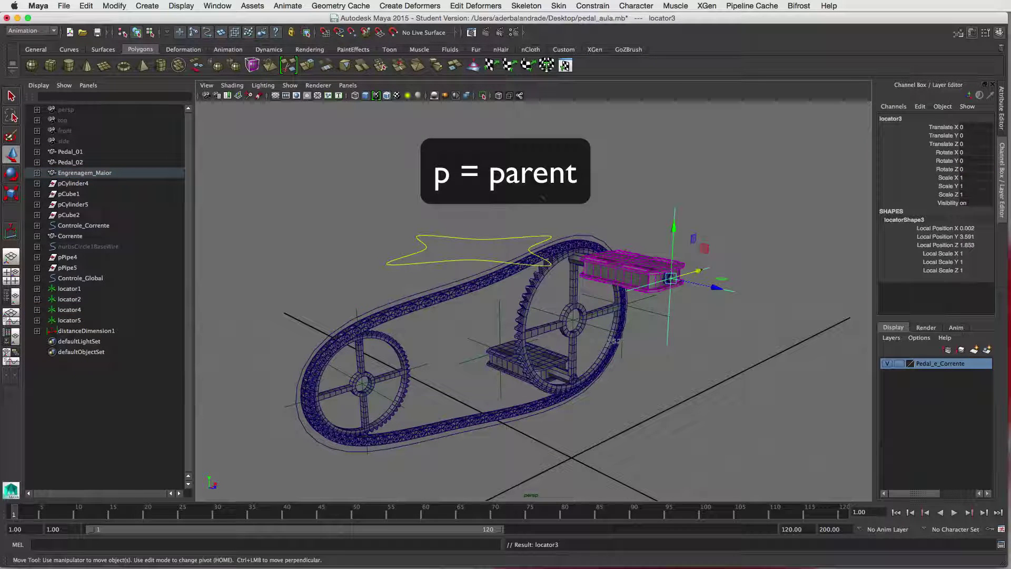
pyautogui.click(595, 216)
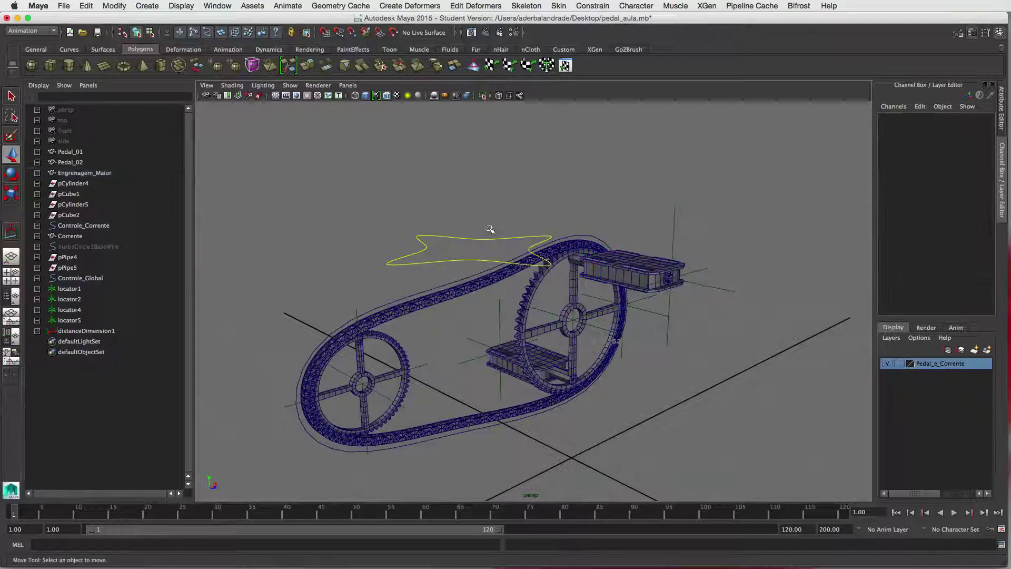
# Test Pedal_01's motion by sliding Controle_Global along X to about 2.6, and reset its Translate X to 0
pyautogui.click(492, 236)
pyautogui.moveTo(523, 241); pyautogui.dragTo(635, 221)
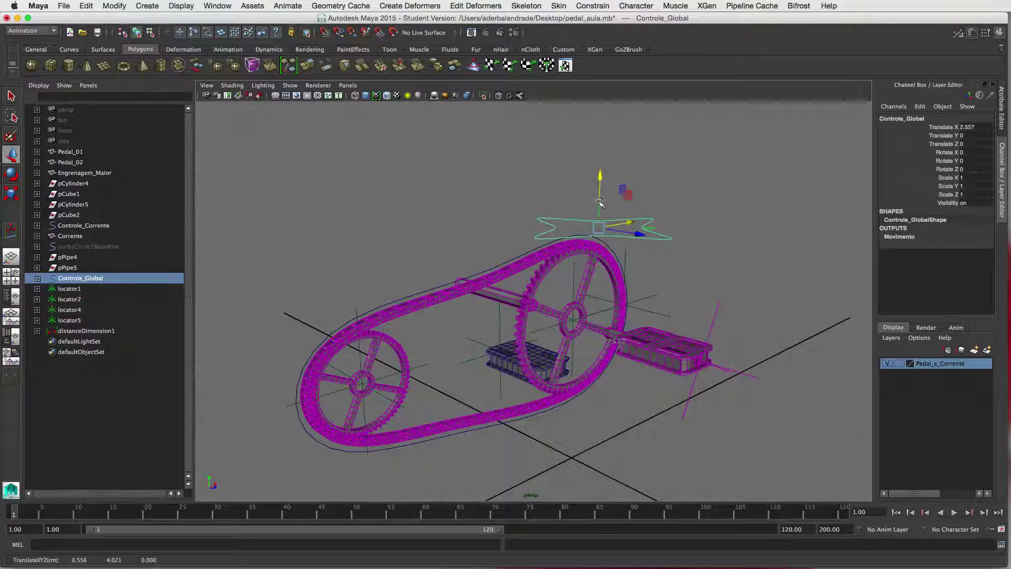
pyautogui.moveTo(978, 128); pyautogui.dragTo(940, 129)
pyautogui.write('0')
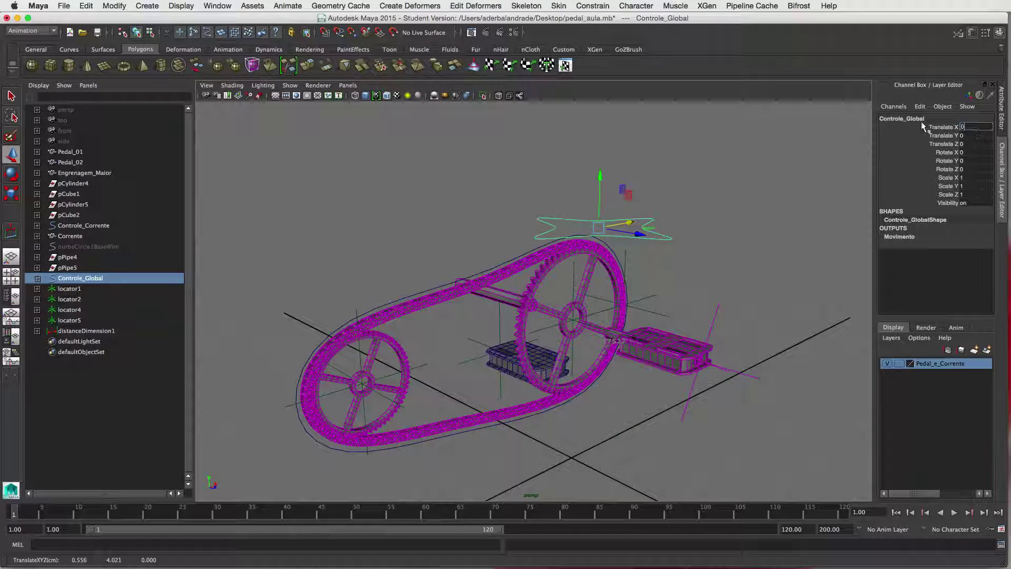
pyautogui.press('Return')
pyautogui.click(560, 194)
# Parent locator4 at the second pedal to the large gear Engrenagem_Maior and clear the selection
pyautogui.keyDown('alt'); pyautogui.moveTo(673, 307); pyautogui.dragTo(445, 309); pyautogui.keyUp('alt')
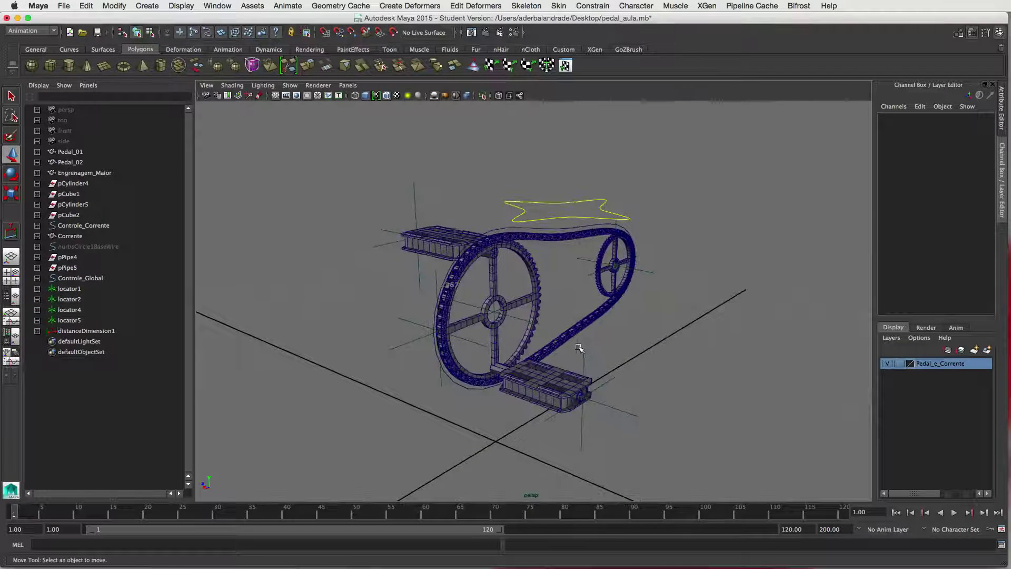
pyautogui.click(595, 350)
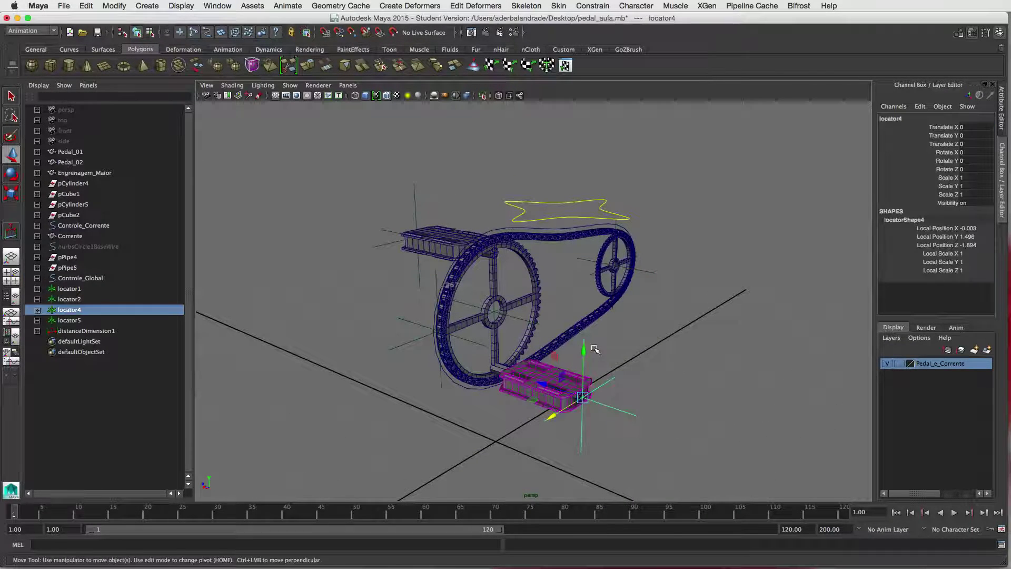
pyautogui.keyDown('shift'); pyautogui.click(535, 273); pyautogui.keyUp('shift')
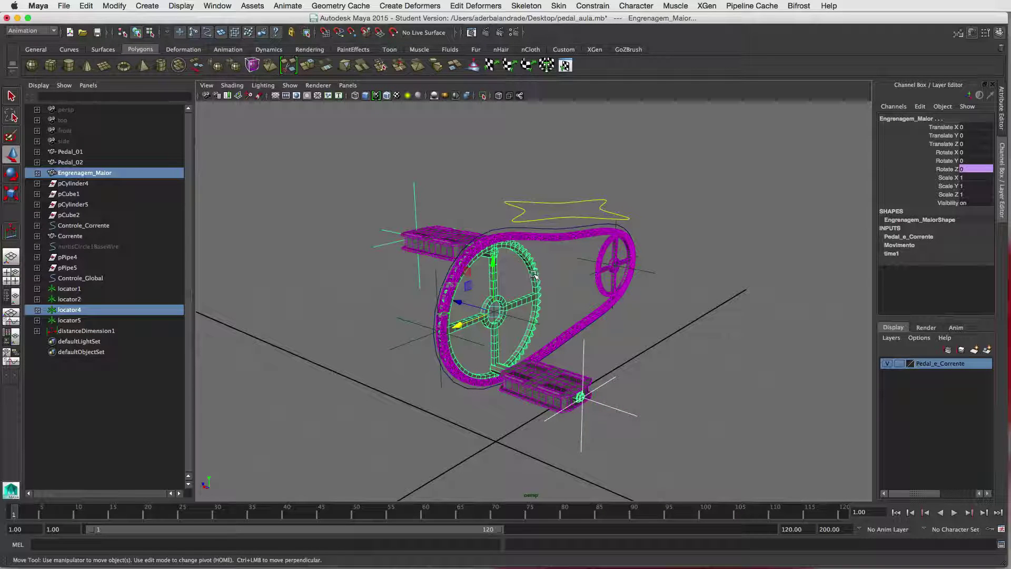
pyautogui.press('p')
pyautogui.press('p')
pyautogui.click(450, 390)
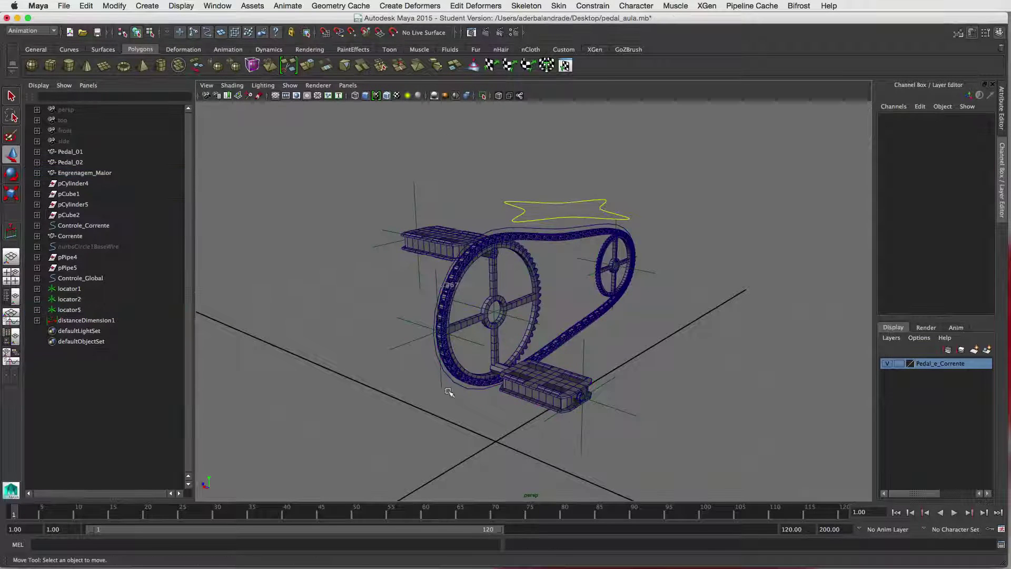
# Test both pedals together by sliding Controle_Global along X and back to its starting position
pyautogui.keyDown('alt'); pyautogui.moveTo(407, 384); pyautogui.dragTo(511, 412); pyautogui.keyUp('alt')
pyautogui.click(489, 256)
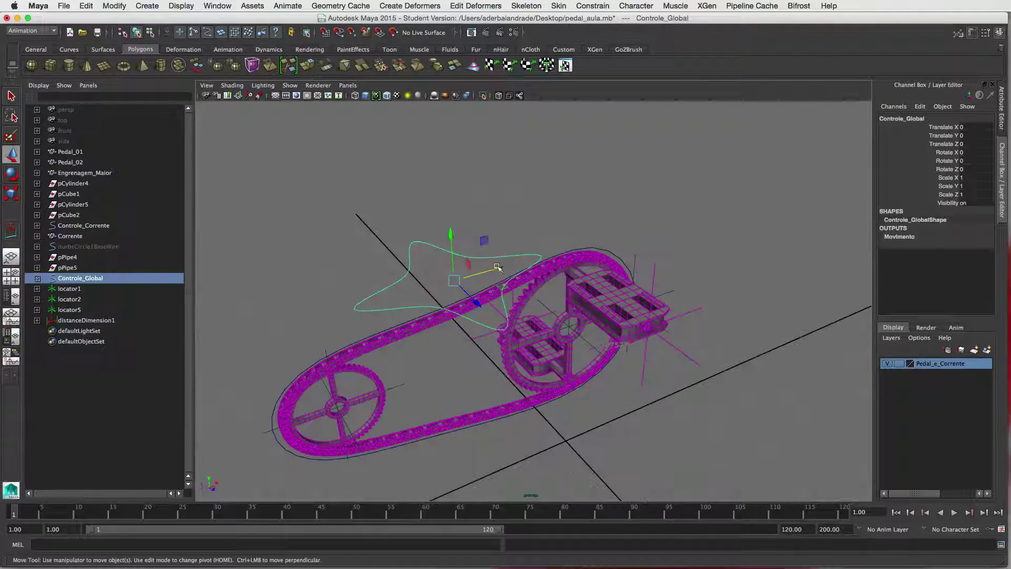
pyautogui.moveTo(489, 256); pyautogui.dragTo(694, 228, button='middle')
pyautogui.moveTo(694, 228); pyautogui.dragTo(487, 266)
pyautogui.click(314, 258)
# Point-constrain the small gear Engrenagem_Menor to locator1 on all axes, keeping Maintain offset enabled
pyautogui.scroll(3, 437, 308)
pyautogui.keyDown('alt'); pyautogui.moveTo(436, 308); pyautogui.dragTo(514, 216, button='middle'); pyautogui.keyUp('alt')
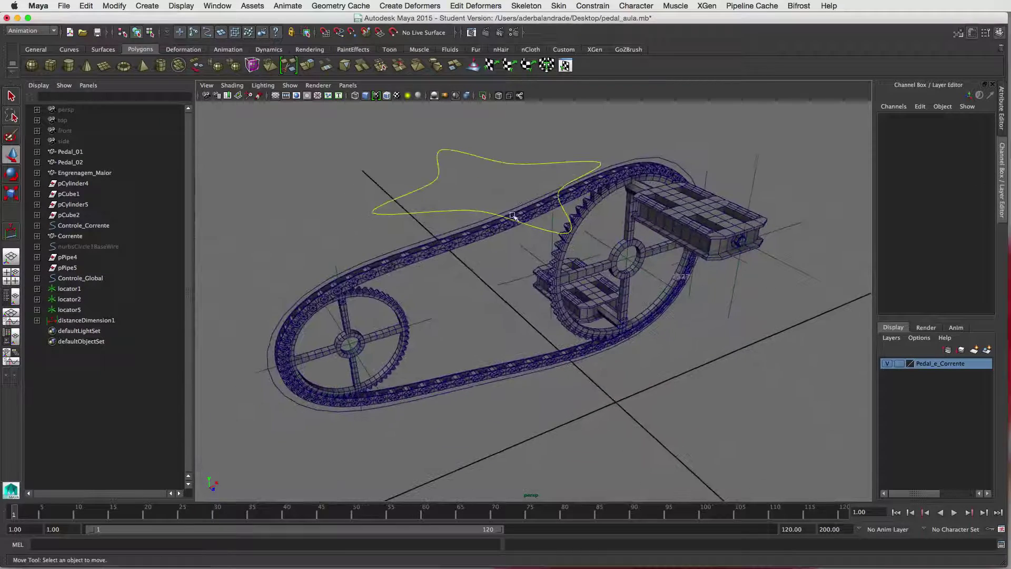
pyautogui.keyDown('alt'); pyautogui.moveTo(502, 321); pyautogui.dragTo(482, 300); pyautogui.keyUp('alt')
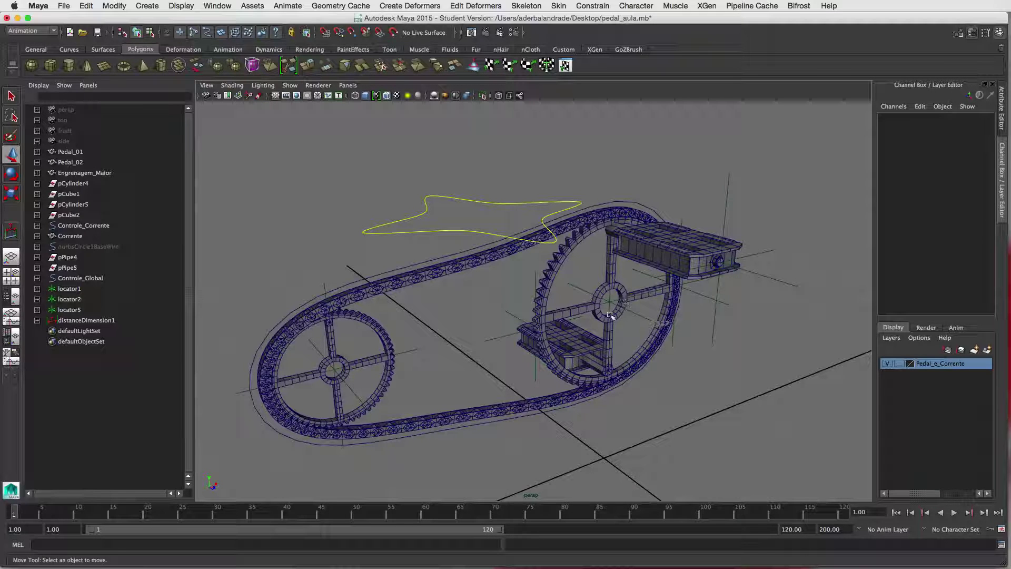
pyautogui.click(413, 351)
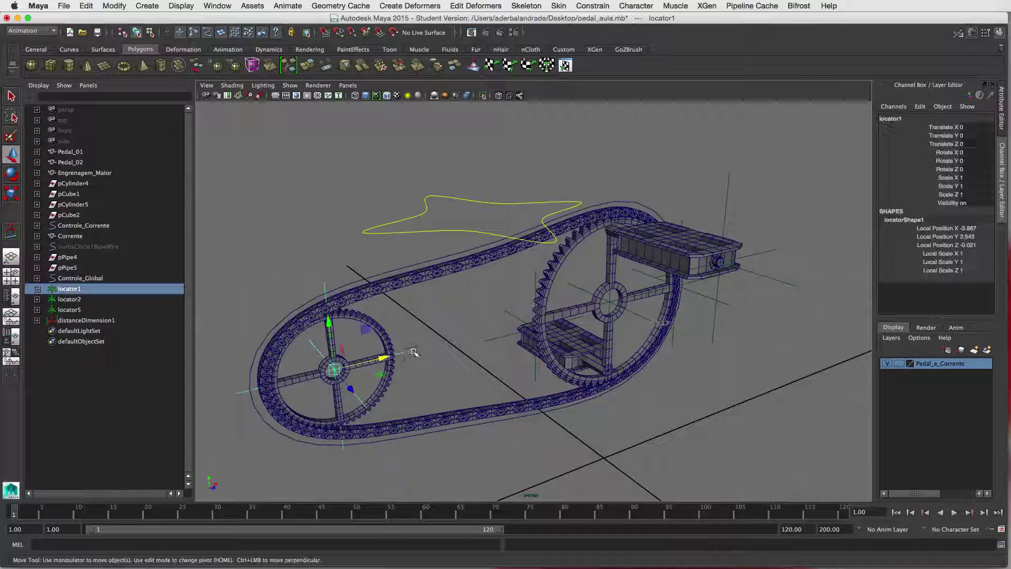
pyautogui.keyDown('shift'); pyautogui.click(385, 336); pyautogui.keyUp('shift')
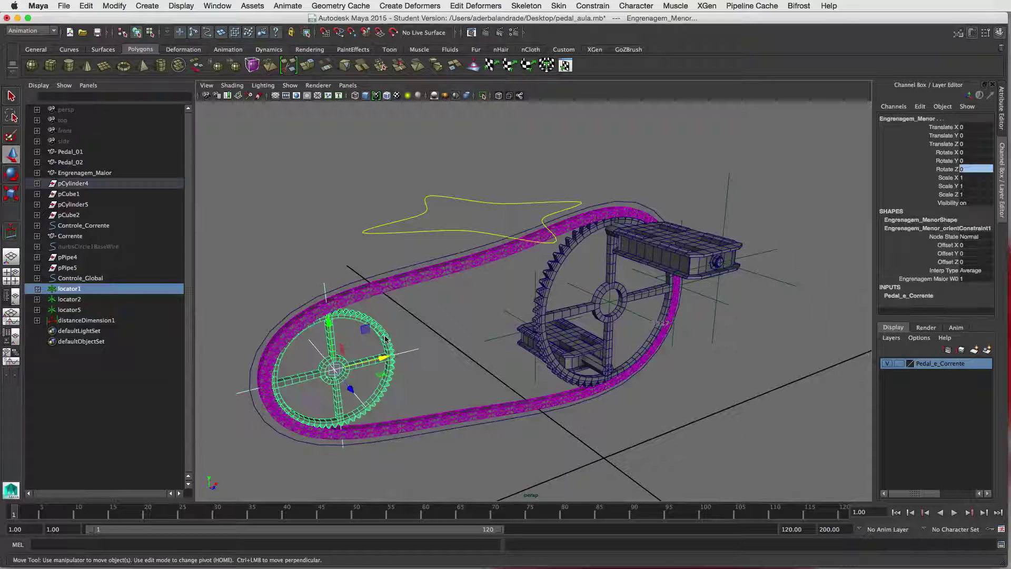
pyautogui.click(592, 6)
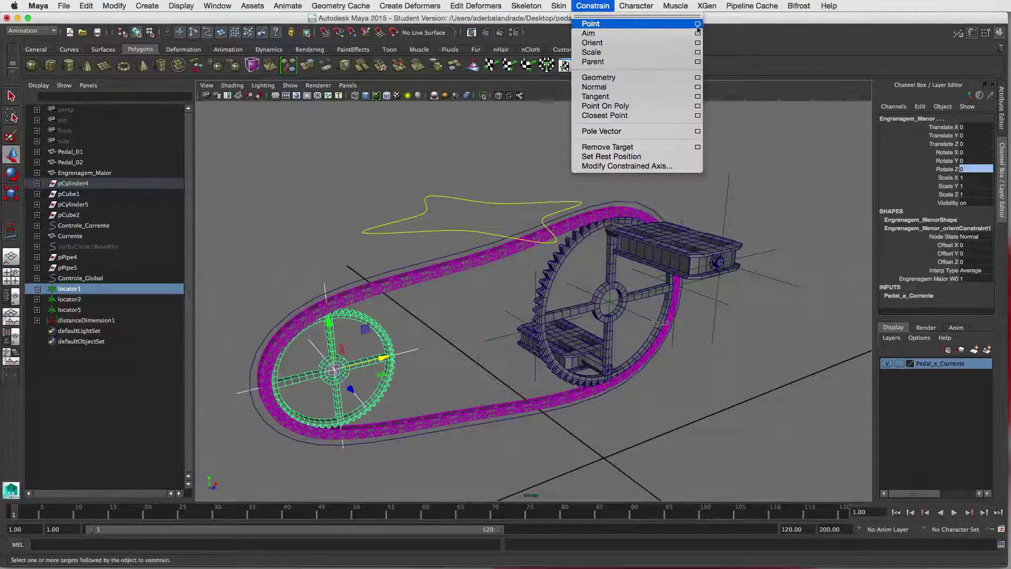
pyautogui.click(698, 24)
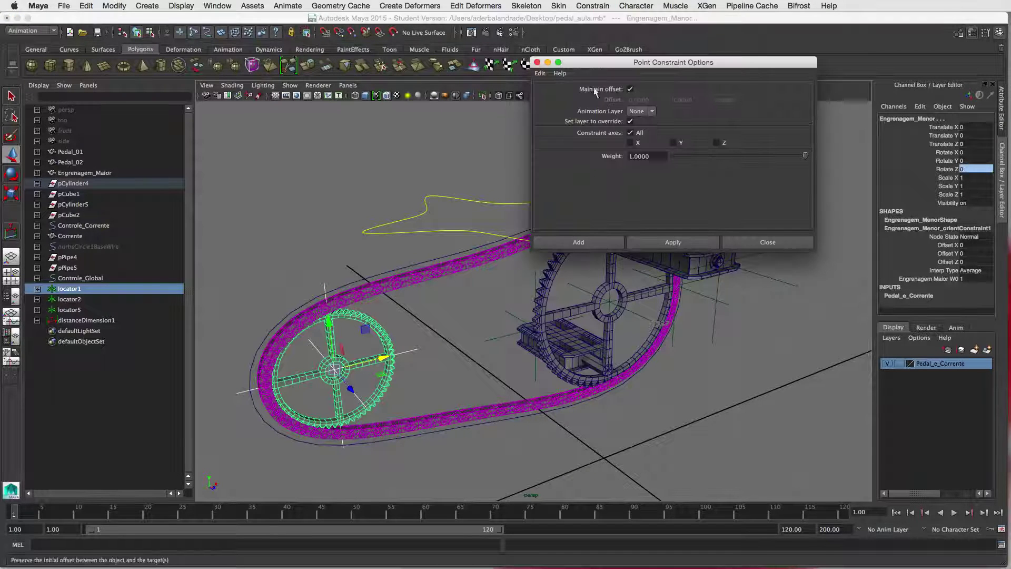
pyautogui.click(629, 92)
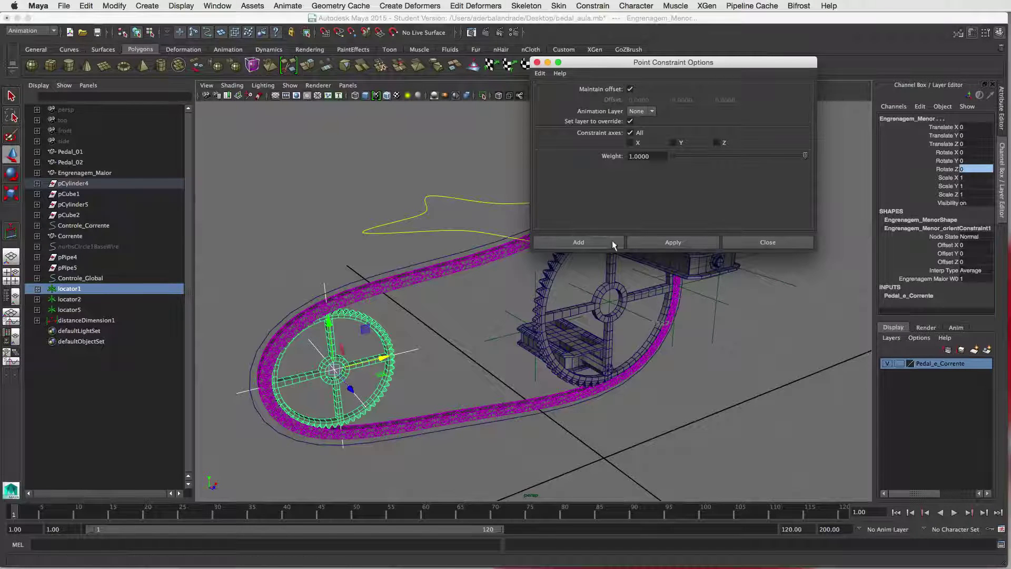
pyautogui.click(656, 239)
pyautogui.moveTo(668, 65); pyautogui.dragTo(846, 180)
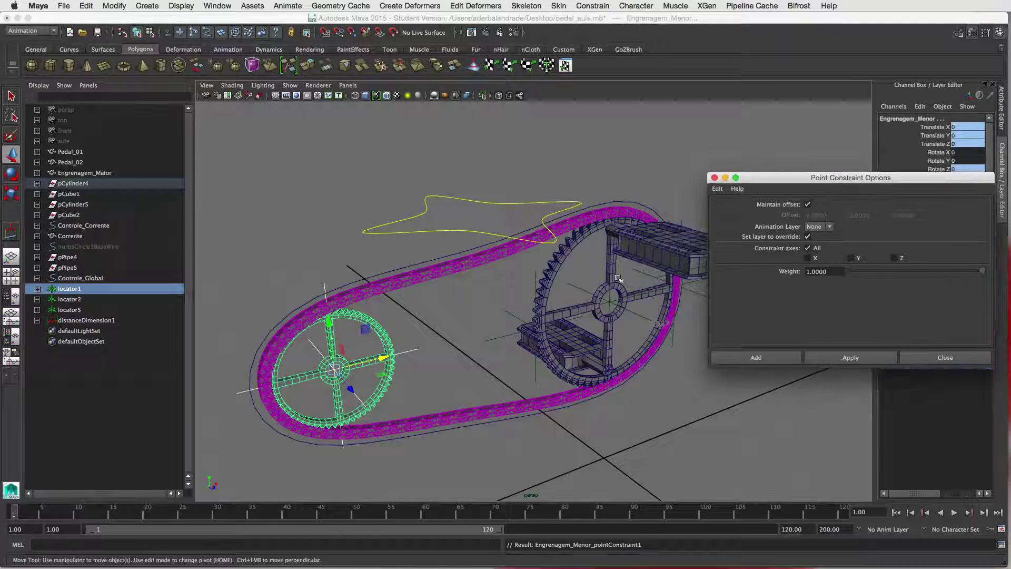
# Point-constrain the large gear Engrenagem_Maior to locator2 on all axes, keeping Maintain offset enabled
pyautogui.click(636, 319)
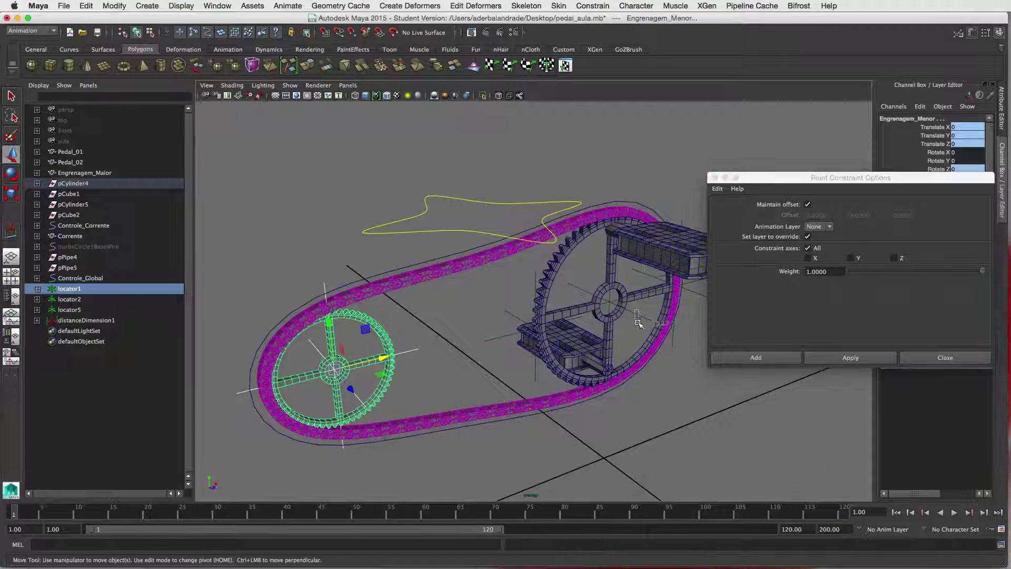
pyautogui.click(626, 311)
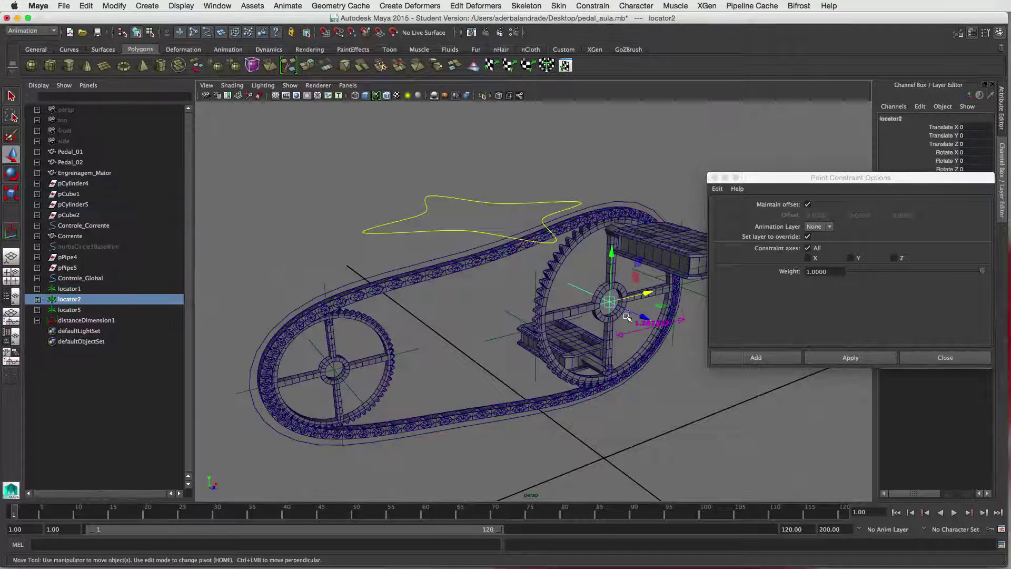
pyautogui.keyDown('shift'); pyautogui.click(561, 264); pyautogui.keyUp('shift')
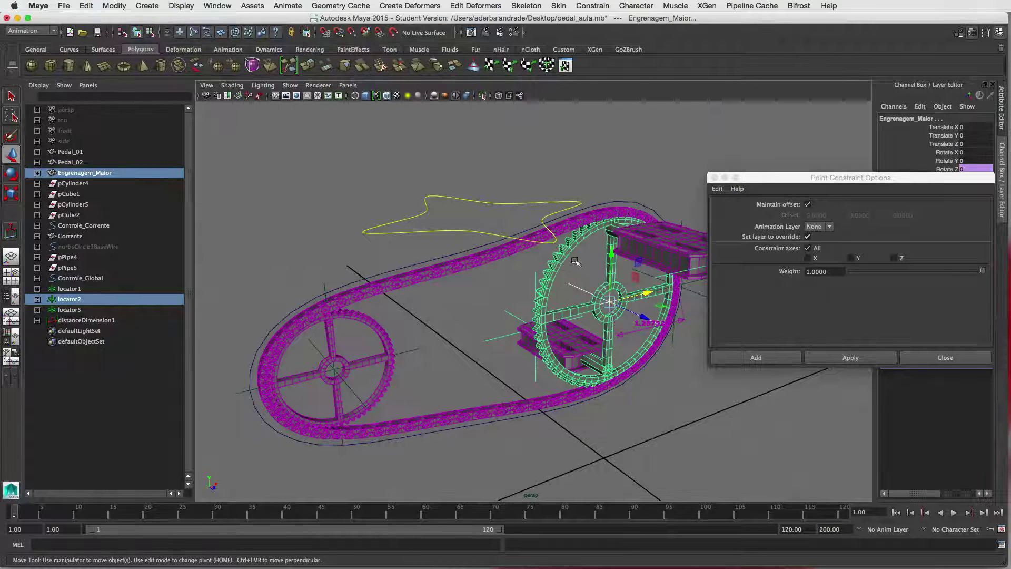
pyautogui.click(781, 358)
pyautogui.keyDown('alt'); pyautogui.moveTo(474, 315); pyautogui.dragTo(618, 307); pyautogui.keyUp('alt')
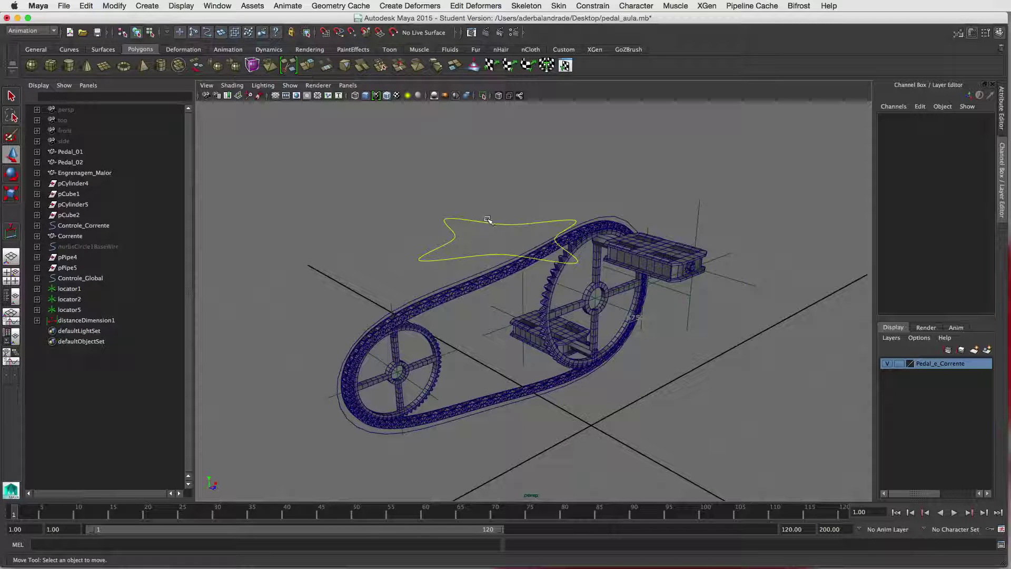
# Parent locator2, locator1 and the chain curve Controle_Corrente to Controle_Global
pyautogui.click(570, 289)
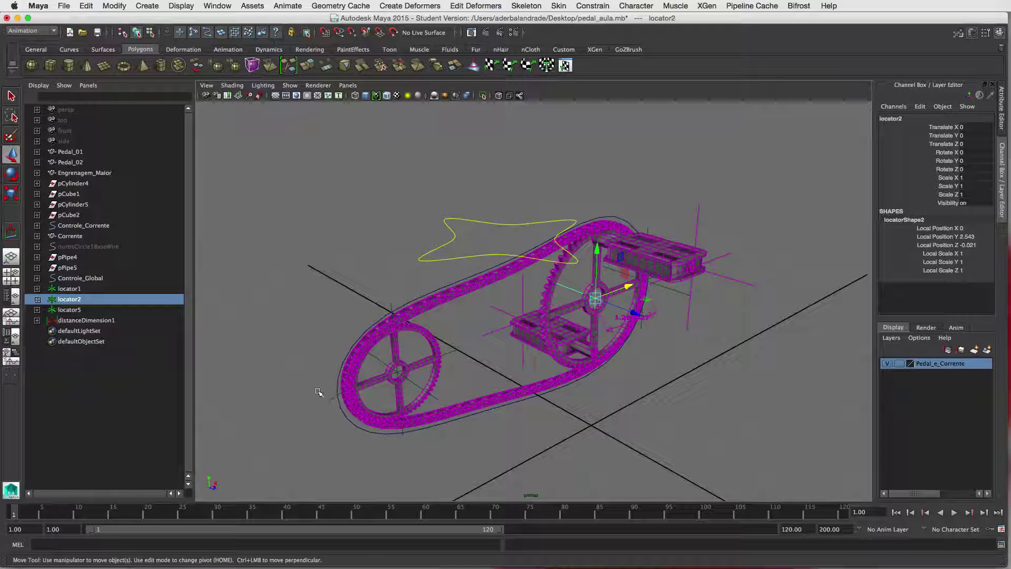
pyautogui.keyDown('shift'); pyautogui.moveTo(318, 392); pyautogui.dragTo(331, 405); pyautogui.keyUp('shift')
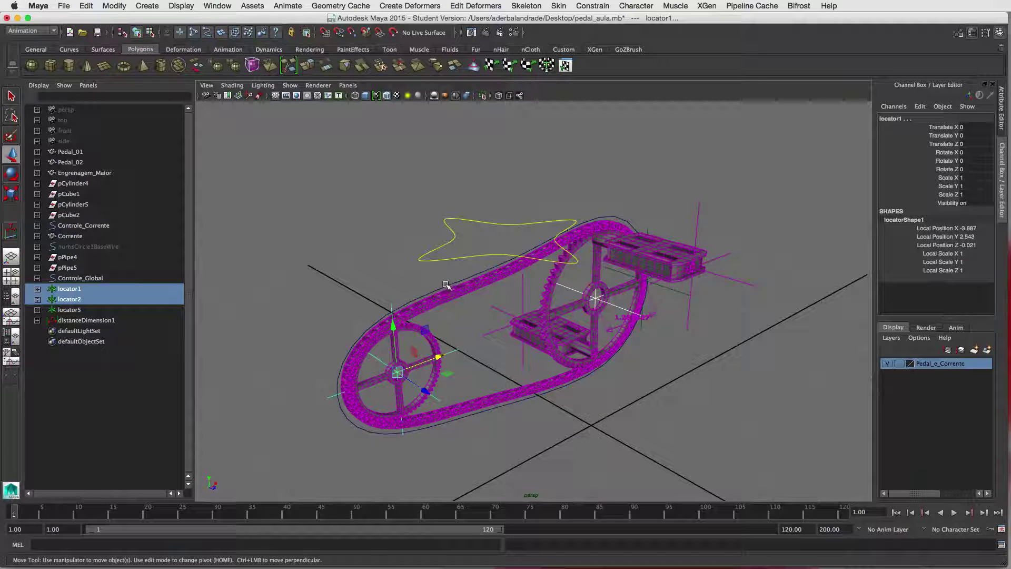
pyautogui.keyDown('shift'); pyautogui.click(447, 287); pyautogui.keyUp('shift')
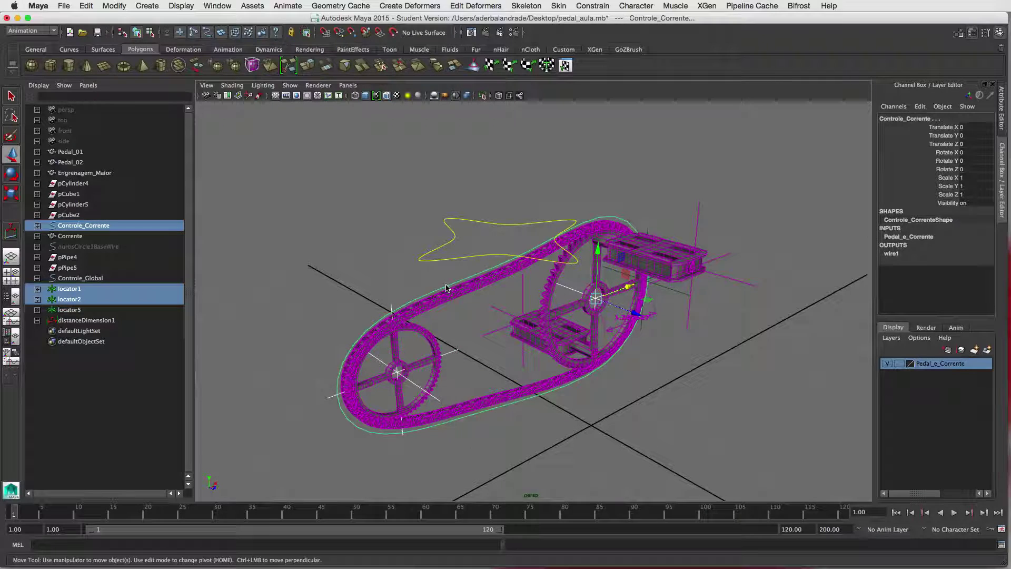
pyautogui.keyDown('shift'); pyautogui.click(498, 223); pyautogui.keyUp('shift')
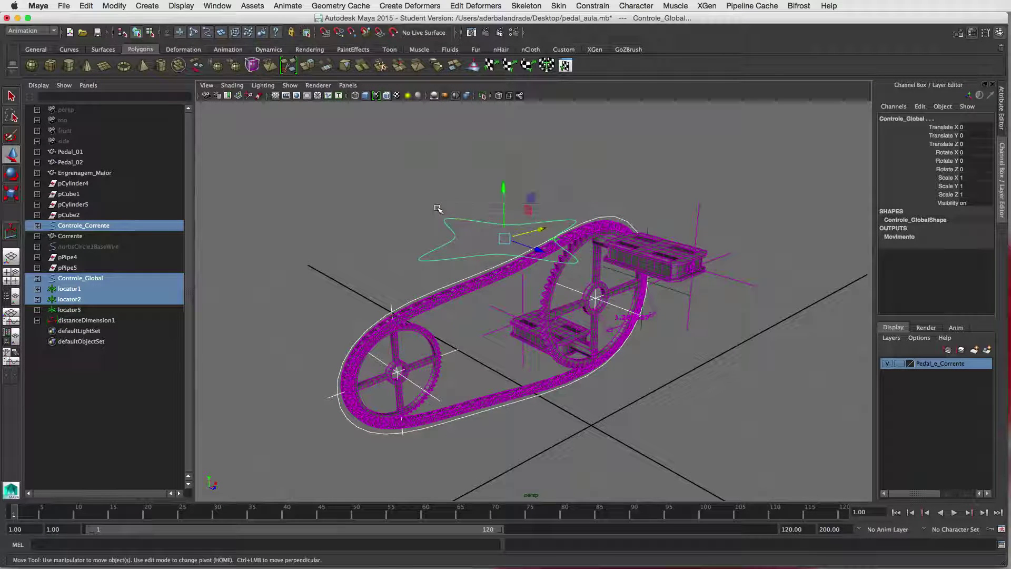
pyautogui.press('p')
# Test the complete rig by sliding Controle_Global along X, and reset its Translate X to 0
pyautogui.click(490, 222)
pyautogui.moveTo(541, 230); pyautogui.dragTo(674, 199)
pyautogui.click(974, 127)
pyautogui.write('0')
pyautogui.press('Return')
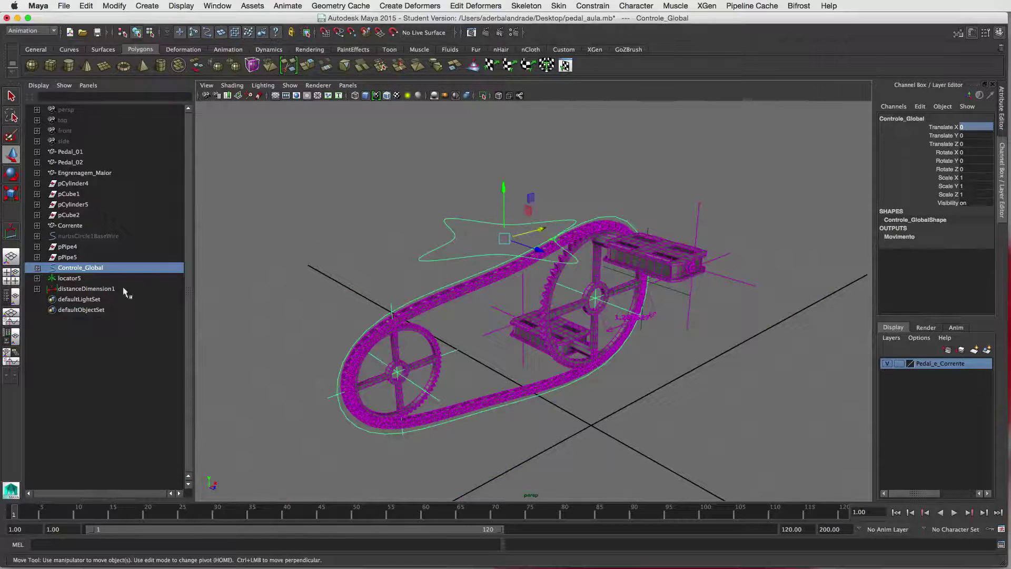
# Delete the leftover measuring objects distanceDimension1 and locator5
pyautogui.click(87, 289)
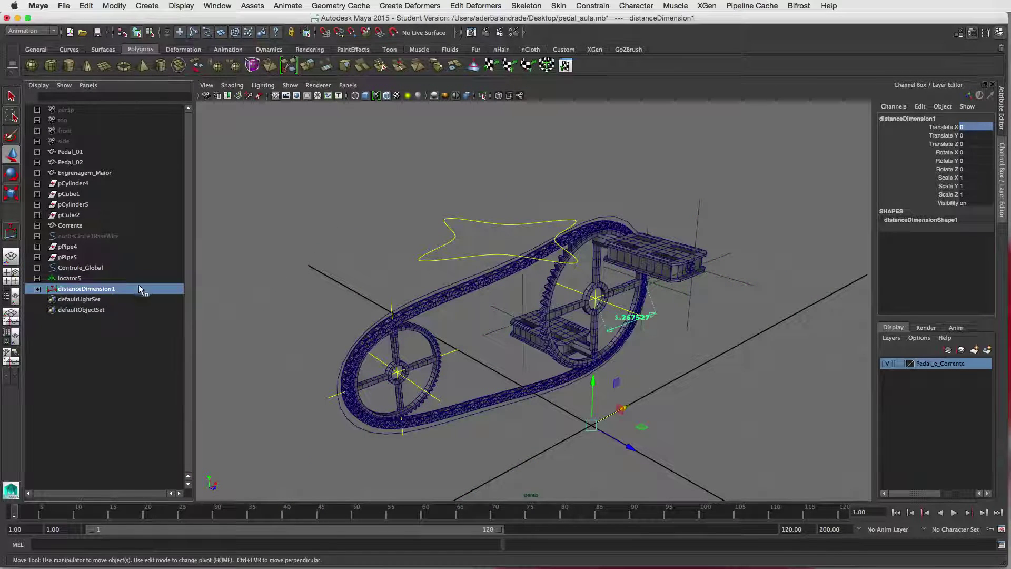
pyautogui.press('Delete')
pyautogui.keyDown('alt'); pyautogui.moveTo(527, 295); pyautogui.dragTo(709, 339); pyautogui.keyUp('alt')
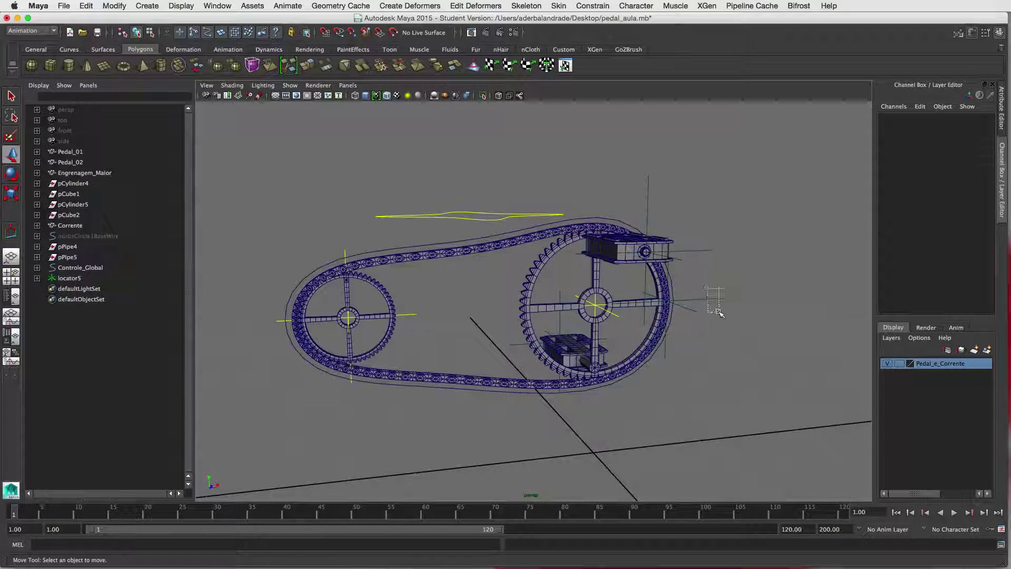
pyautogui.click(714, 299)
pyautogui.press('Delete')
# Clear the selection and cycle the perspective view's background to the blue-to-black gradient
pyautogui.click(495, 220)
pyautogui.keyDown('alt'); pyautogui.moveTo(580, 358); pyautogui.dragTo(521, 314); pyautogui.keyUp('alt')
pyautogui.click(667, 176)
pyautogui.keyDown('alt'); pyautogui.moveTo(522, 314); pyautogui.dragTo(536, 291, button='right'); pyautogui.keyUp('alt')
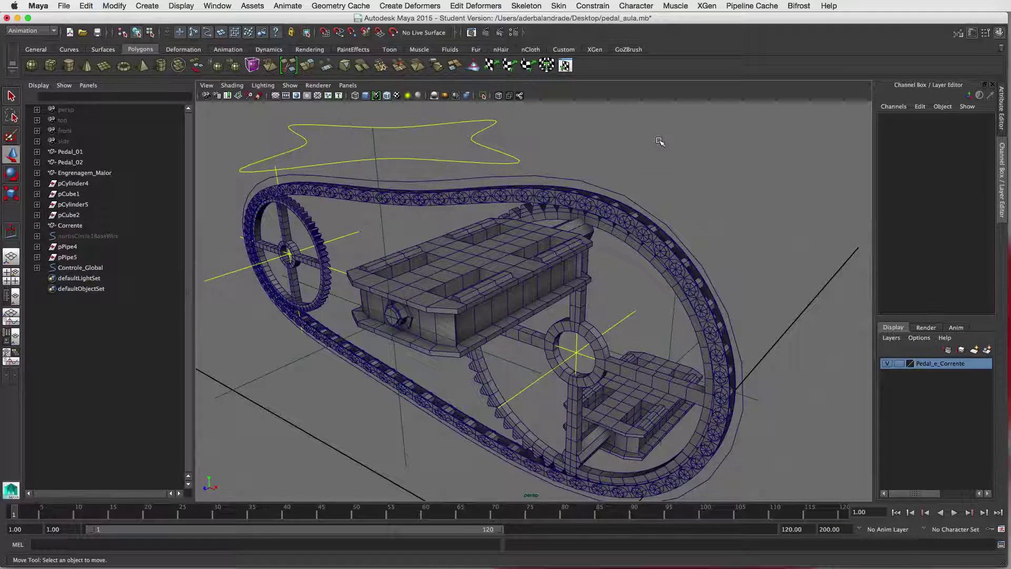
pyautogui.hotkey('alt', 'b')
pyautogui.hotkey('alt', 'b')
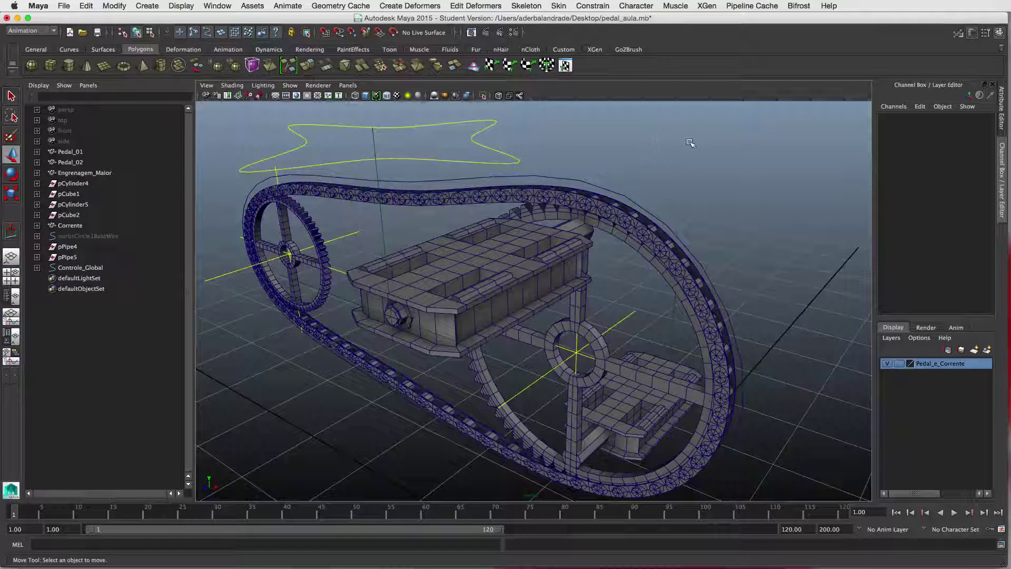